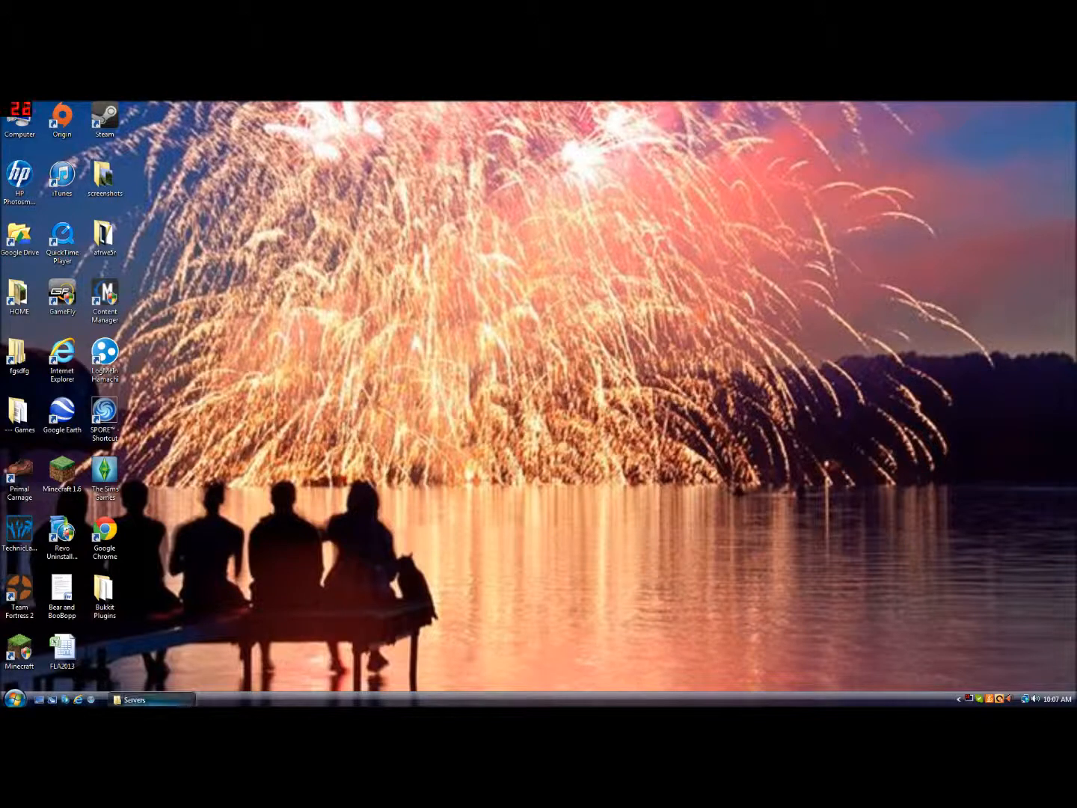
# Create a new folder named Bukkit Server inside the Servers folder
pyautogui.rightClick(454, 371)
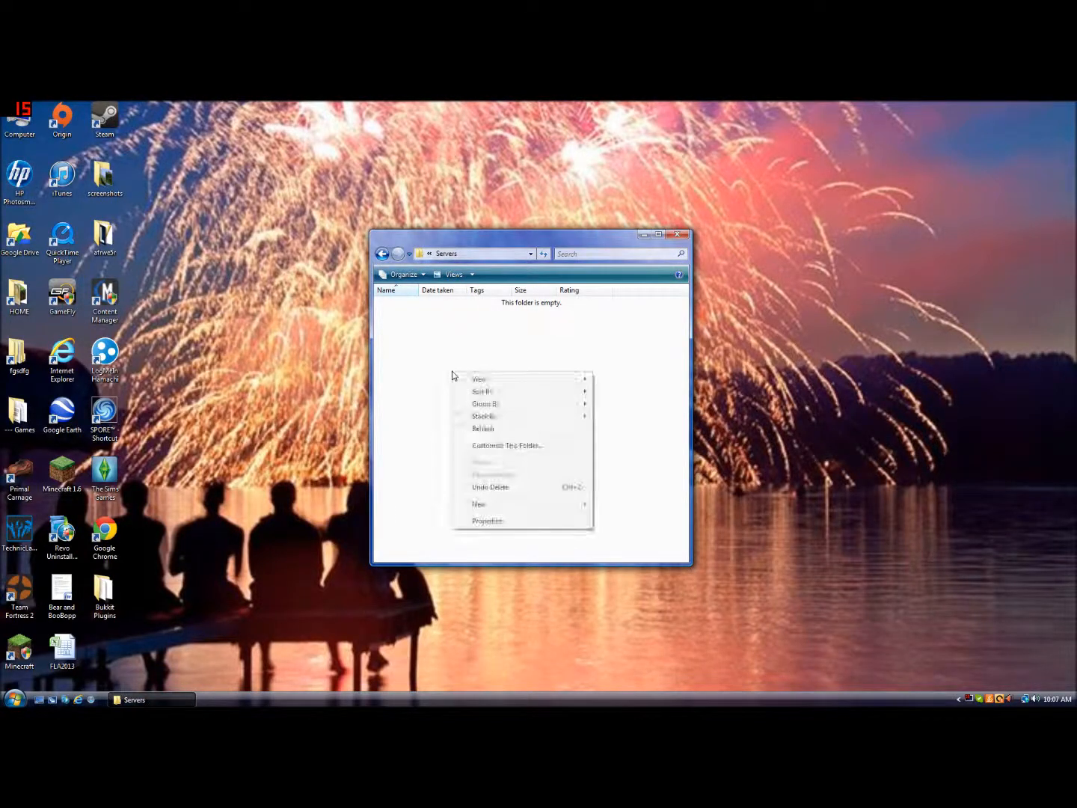
pyautogui.moveTo(502, 508)
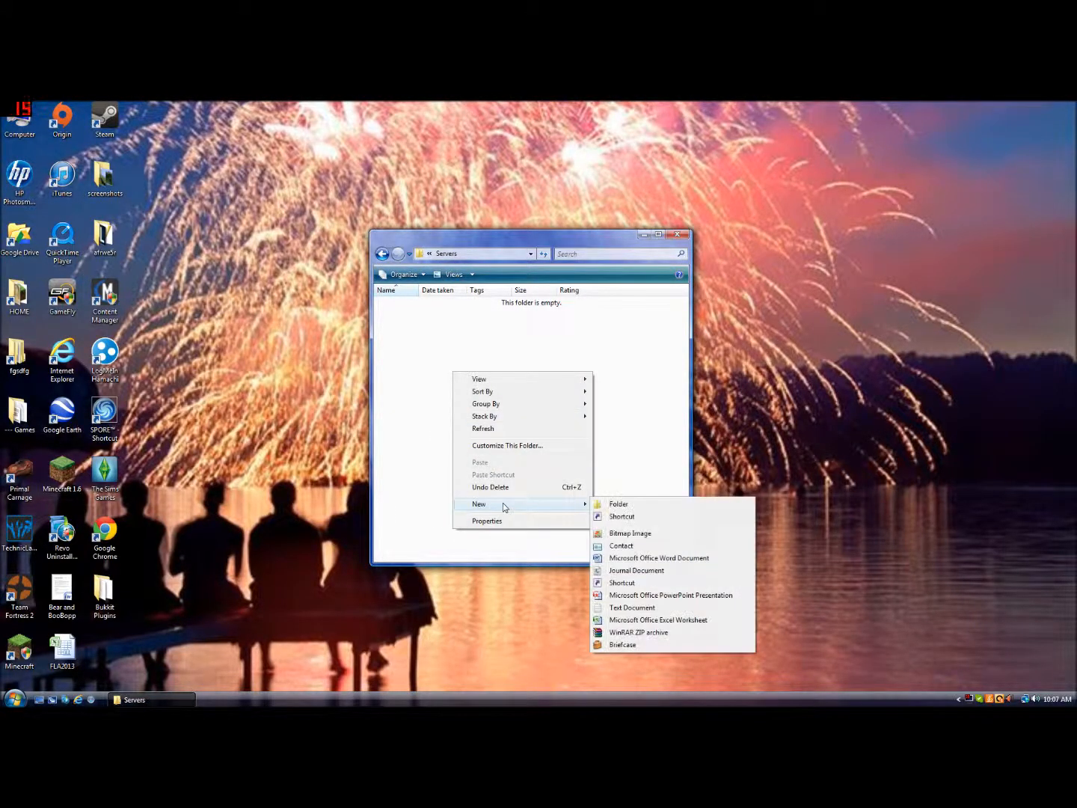
pyautogui.click(613, 504)
pyautogui.write('Bukkit')
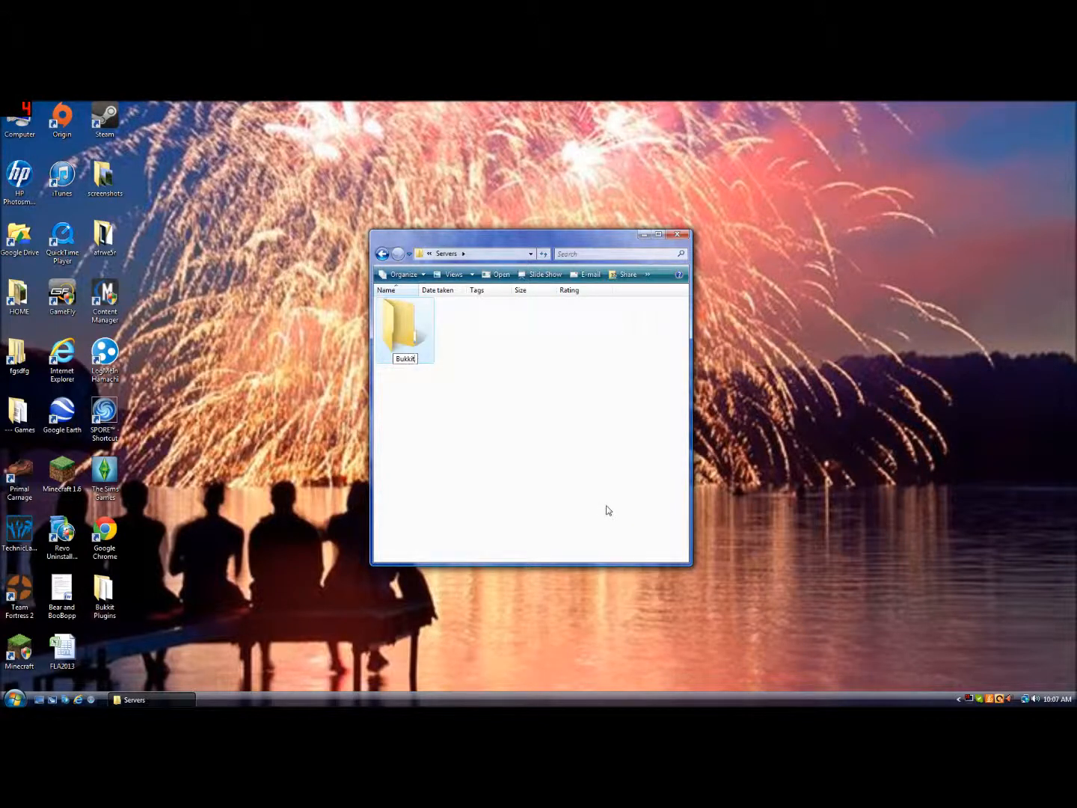
pyautogui.write(' Server')
pyautogui.click(607, 502)
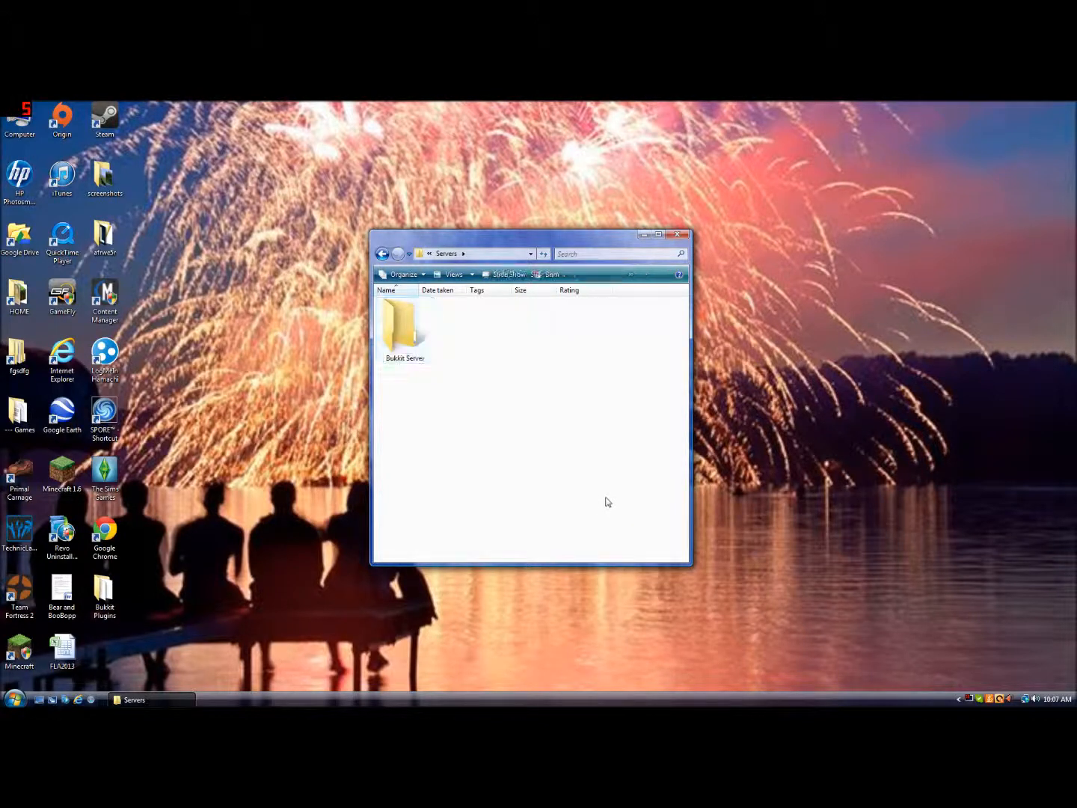
# Open Google Chrome and search Google for get craftbukkit
pyautogui.click(643, 234)
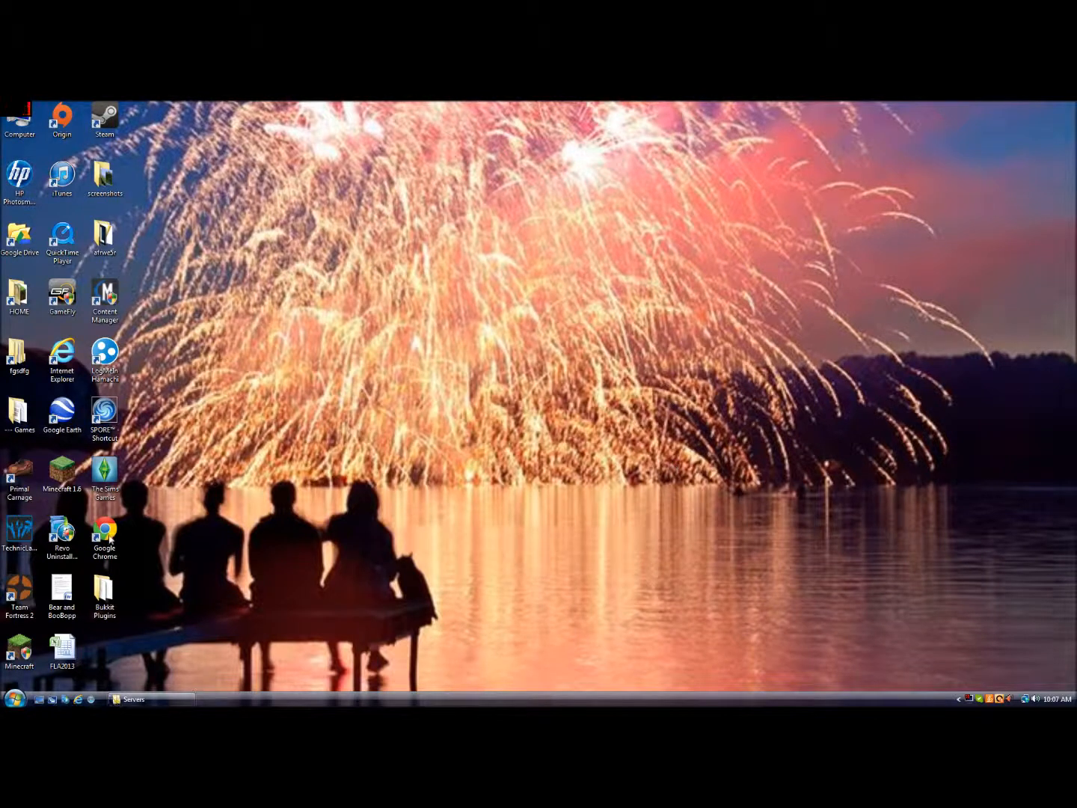
pyautogui.doubleClick(105, 533)
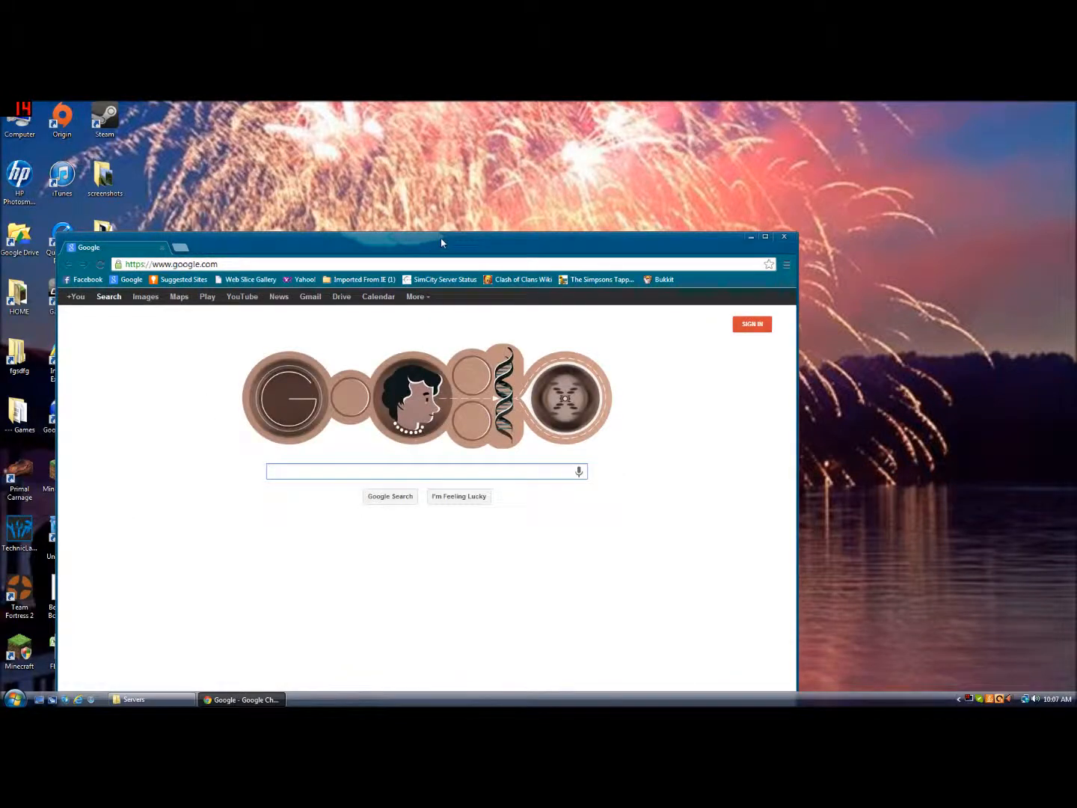
pyautogui.moveTo(442, 242); pyautogui.dragTo(590, 129)
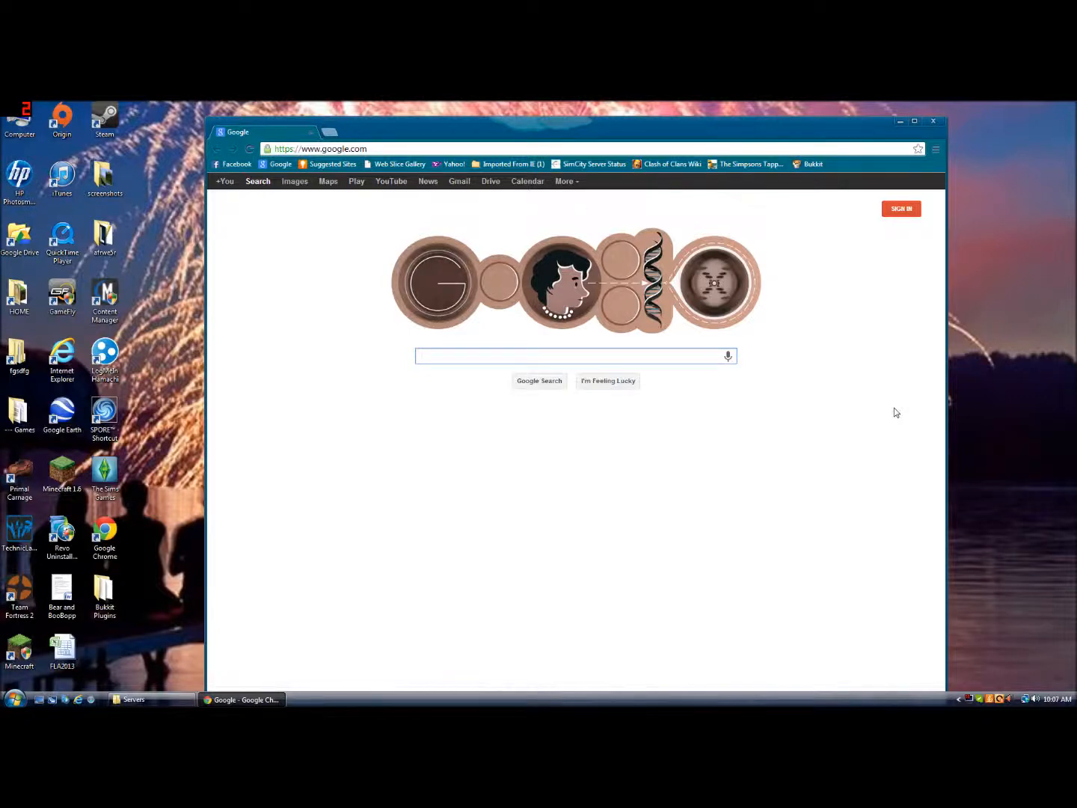
pyautogui.write('get craftbukkit')
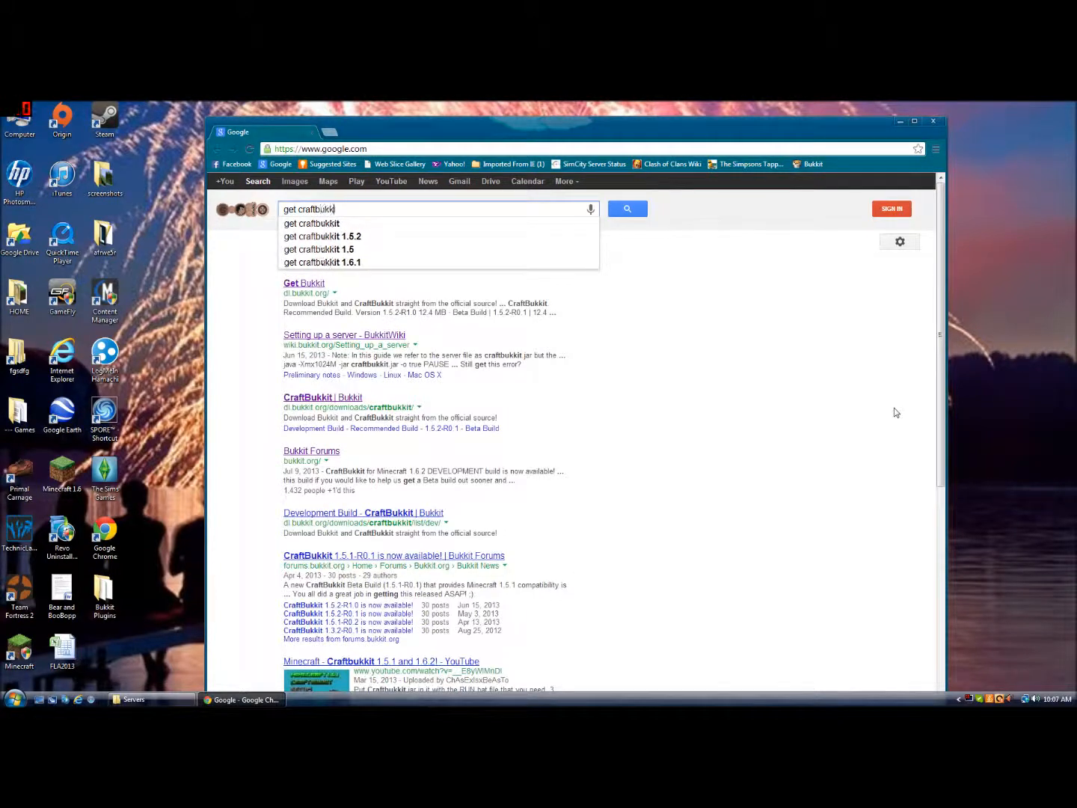
pyautogui.press('Return')
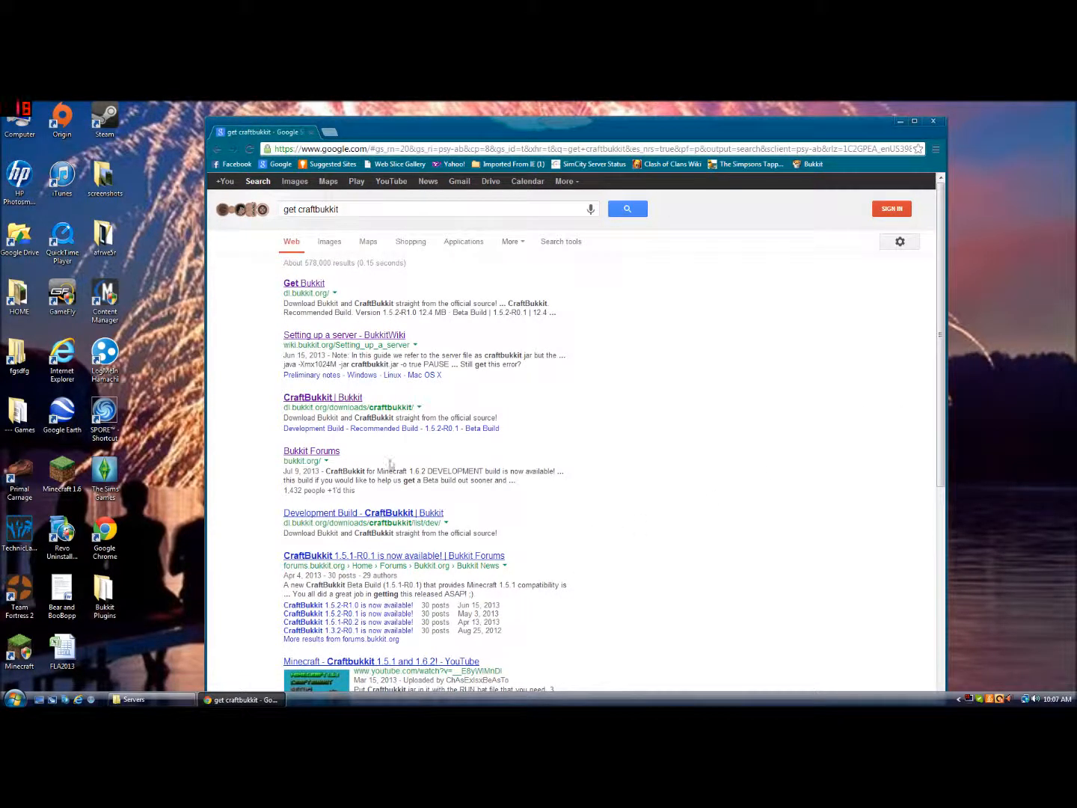
# Open the CraftBukkit downloads page and download the Development Build 1.6.2-R0.1, choosing to keep the file
pyautogui.click(312, 404)
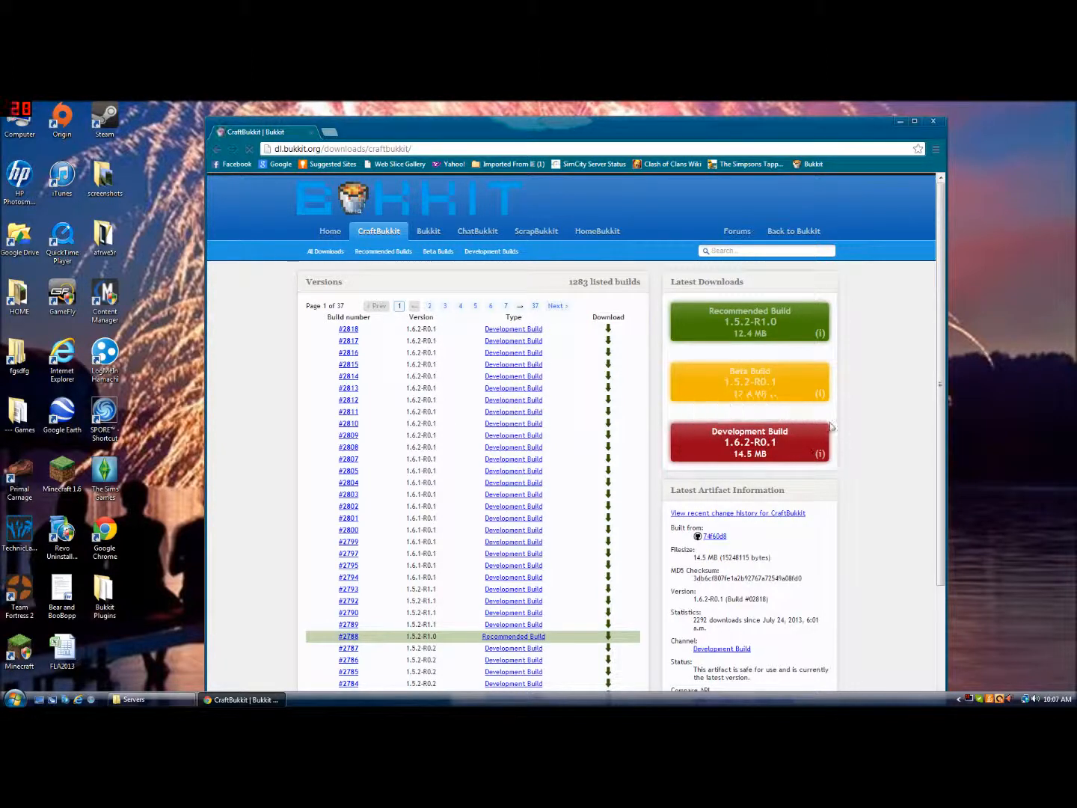
pyautogui.click(769, 440)
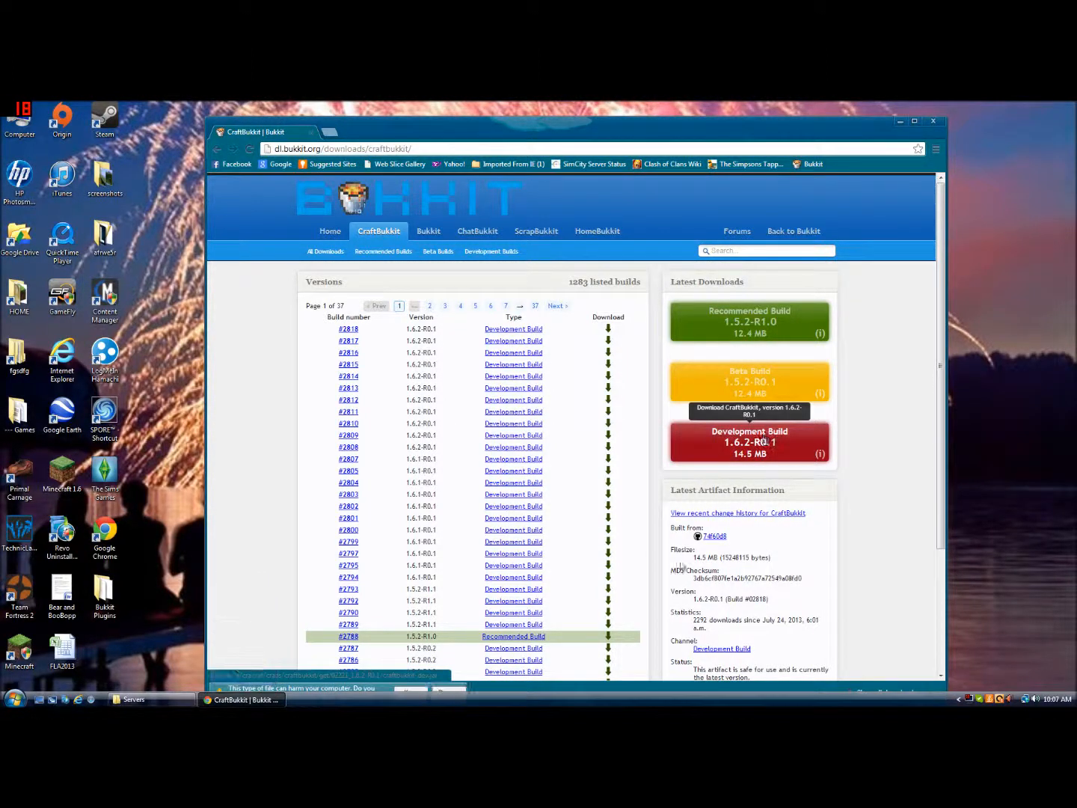
pyautogui.click(407, 691)
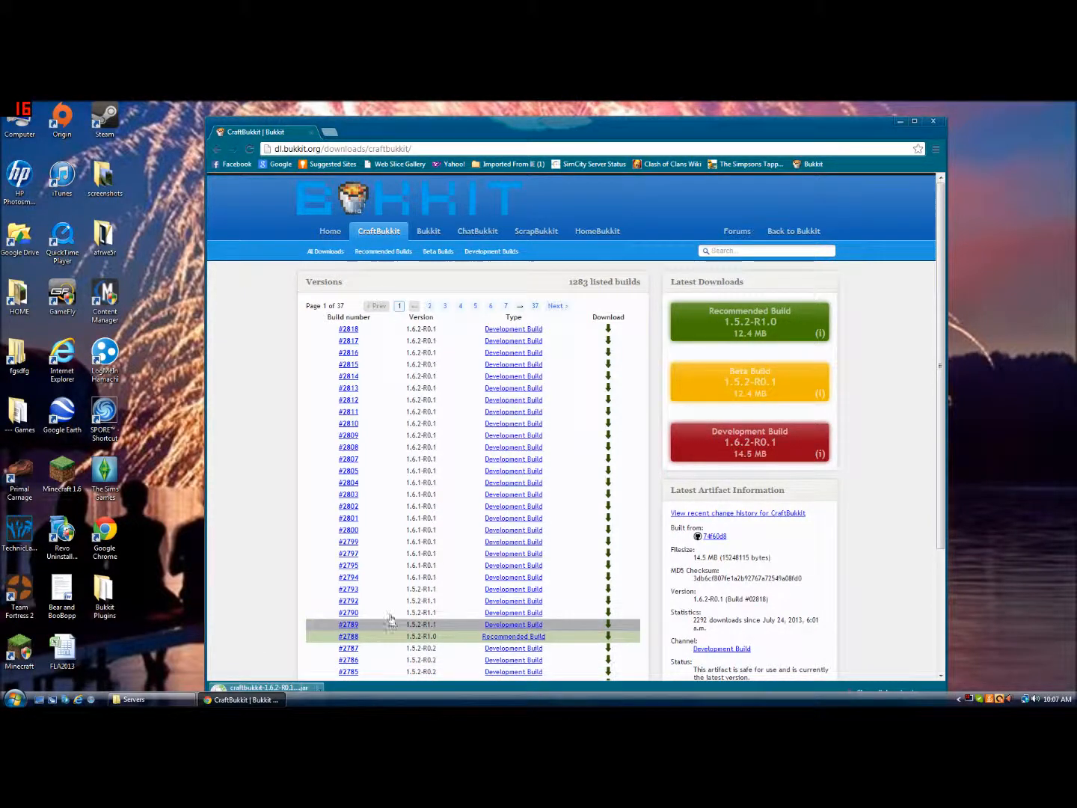
# In a new tab, search for bukkit wiki and open the Setting up a server page
pyautogui.scroll(-1, 391, 620)
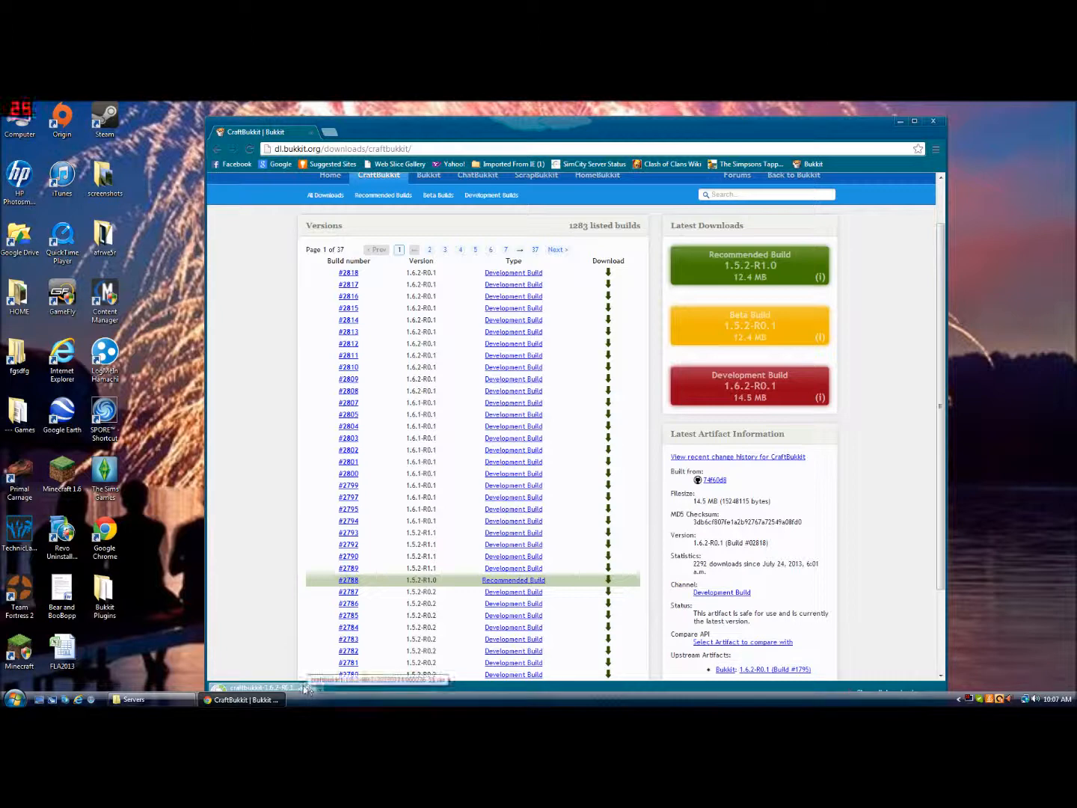
pyautogui.moveTo(583, 131); pyautogui.dragTo(662, 105)
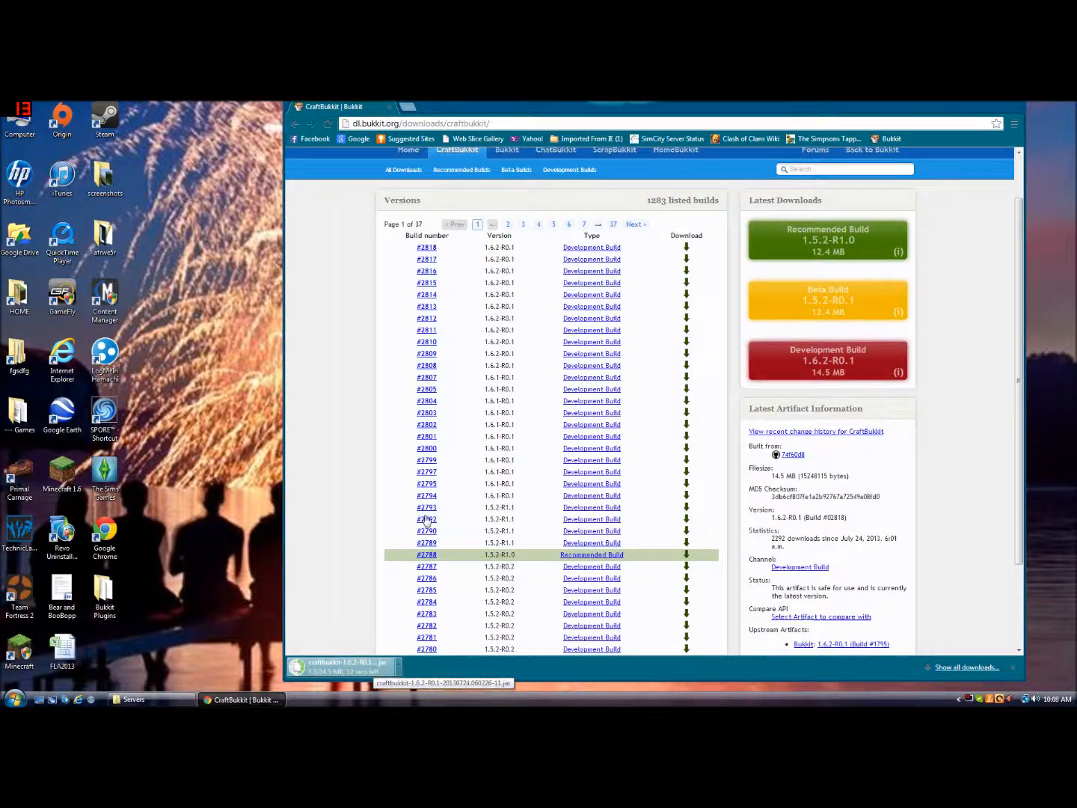
pyautogui.click(412, 109)
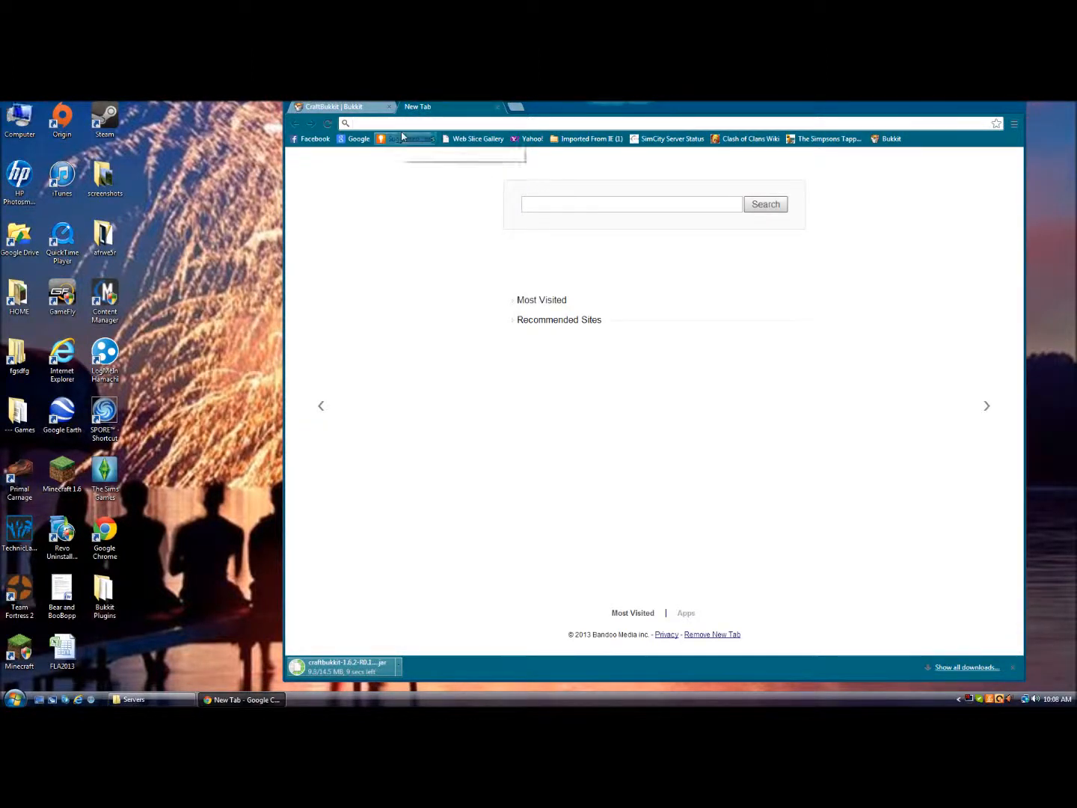
pyautogui.write('bukkit wiki')
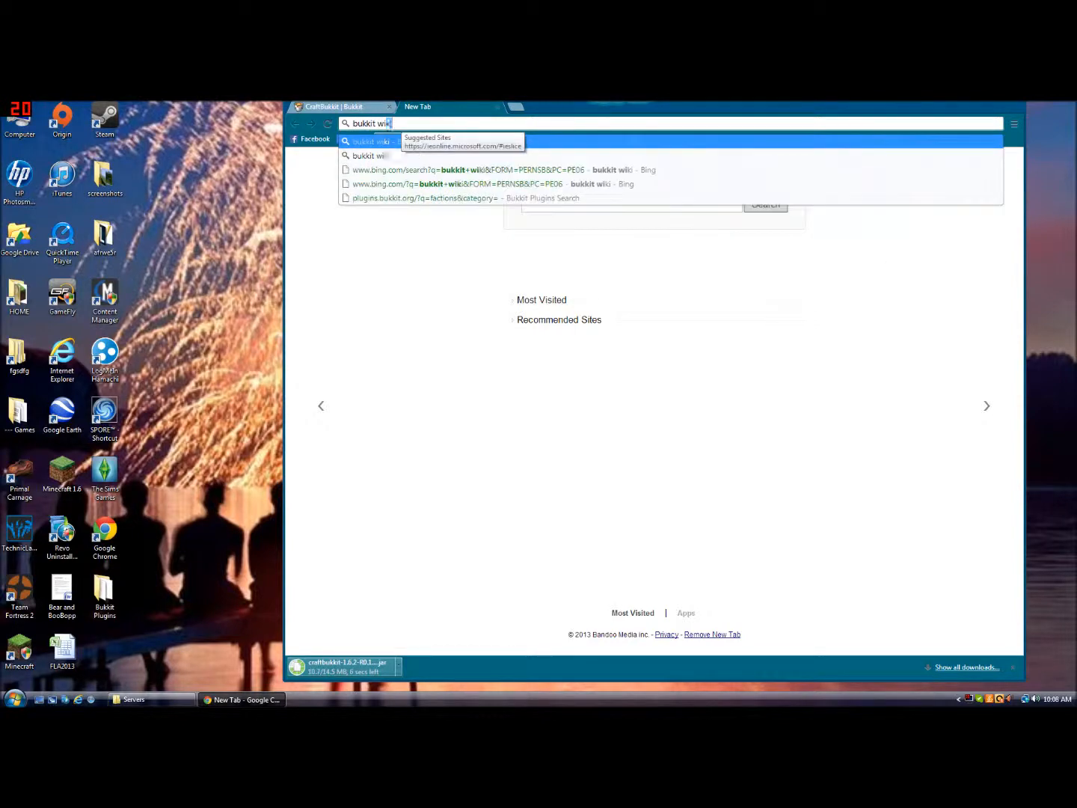
pyautogui.press('Return')
pyautogui.click(383, 269)
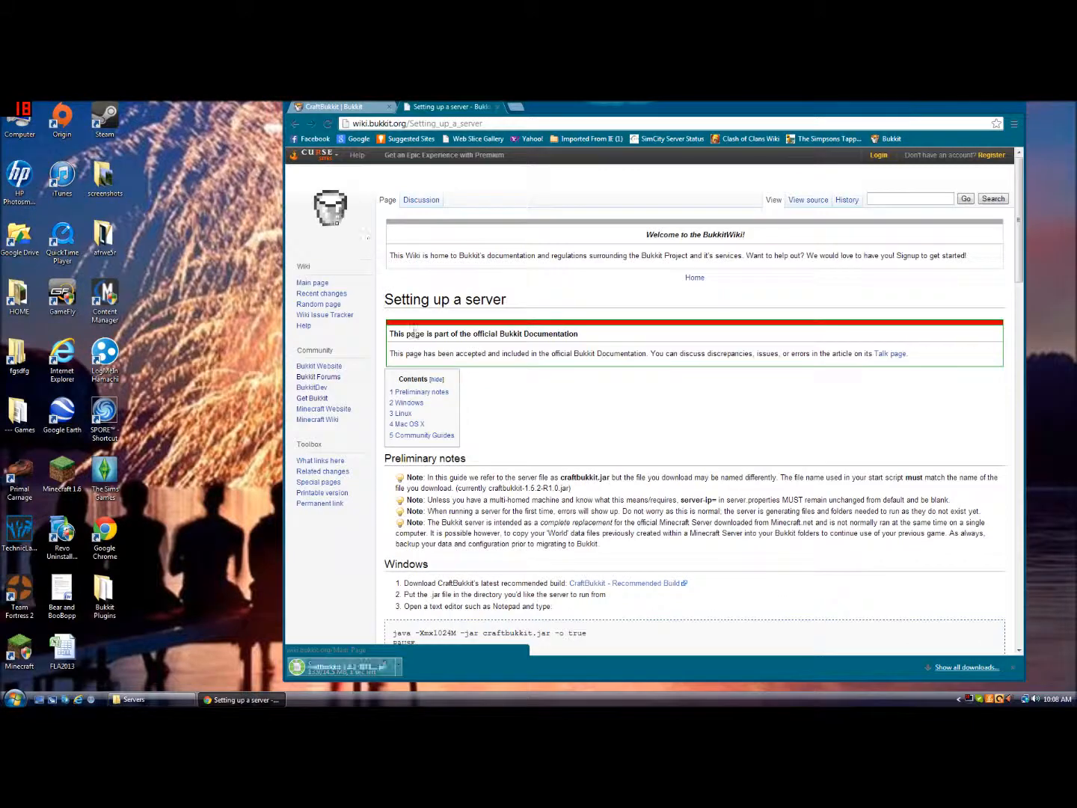
# Move the downloaded craftbukkit jar file into the Bukkit Server folder and open that folder
pyautogui.click(327, 109)
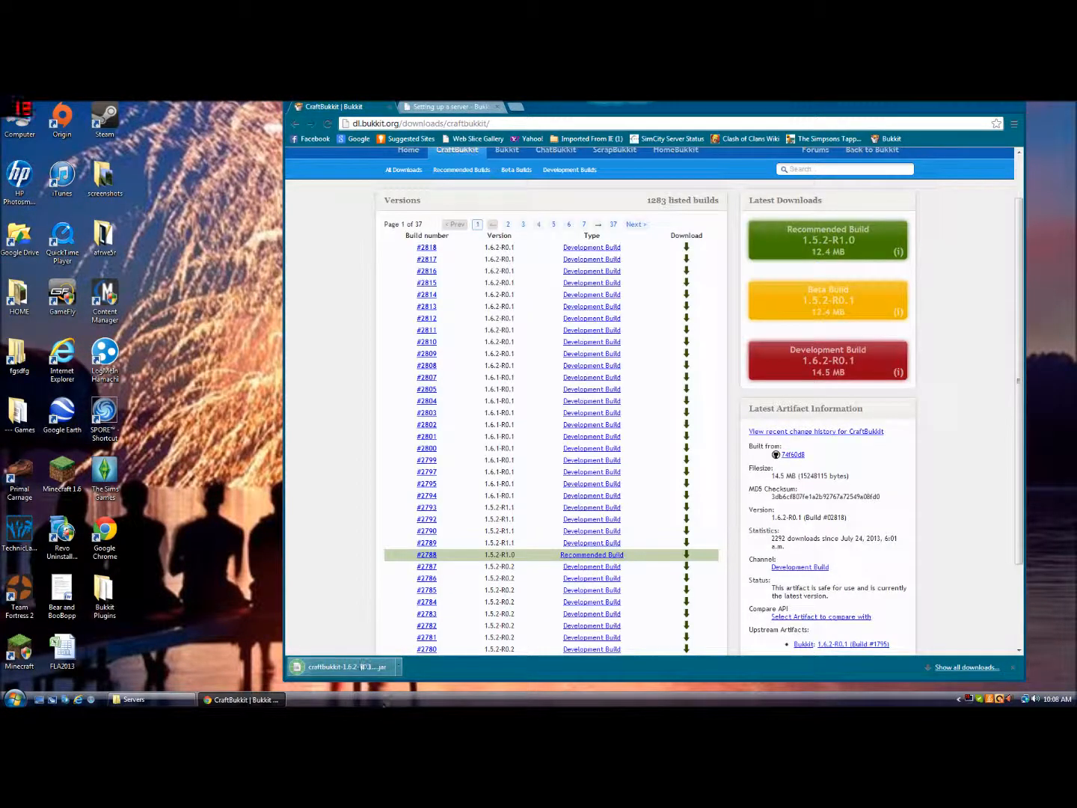
pyautogui.scroll(-1, 312, 629)
pyautogui.moveTo(208, 391); pyautogui.dragTo(190, 301)
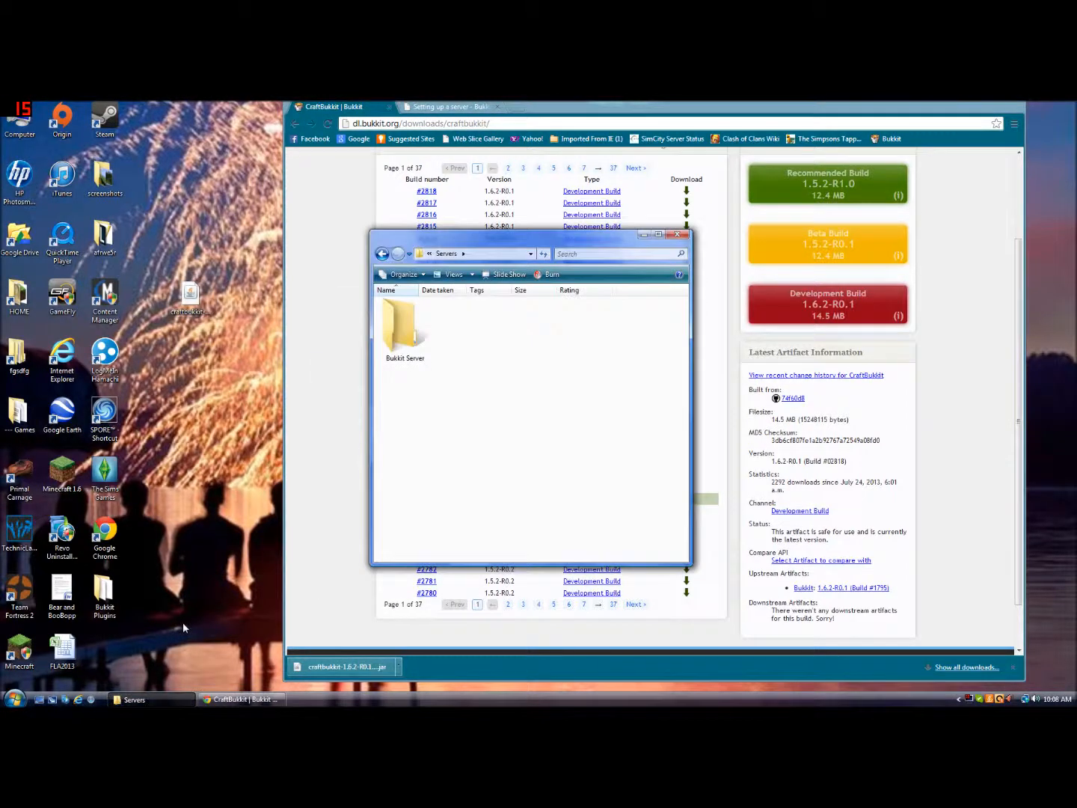
pyautogui.moveTo(191, 296); pyautogui.dragTo(403, 329)
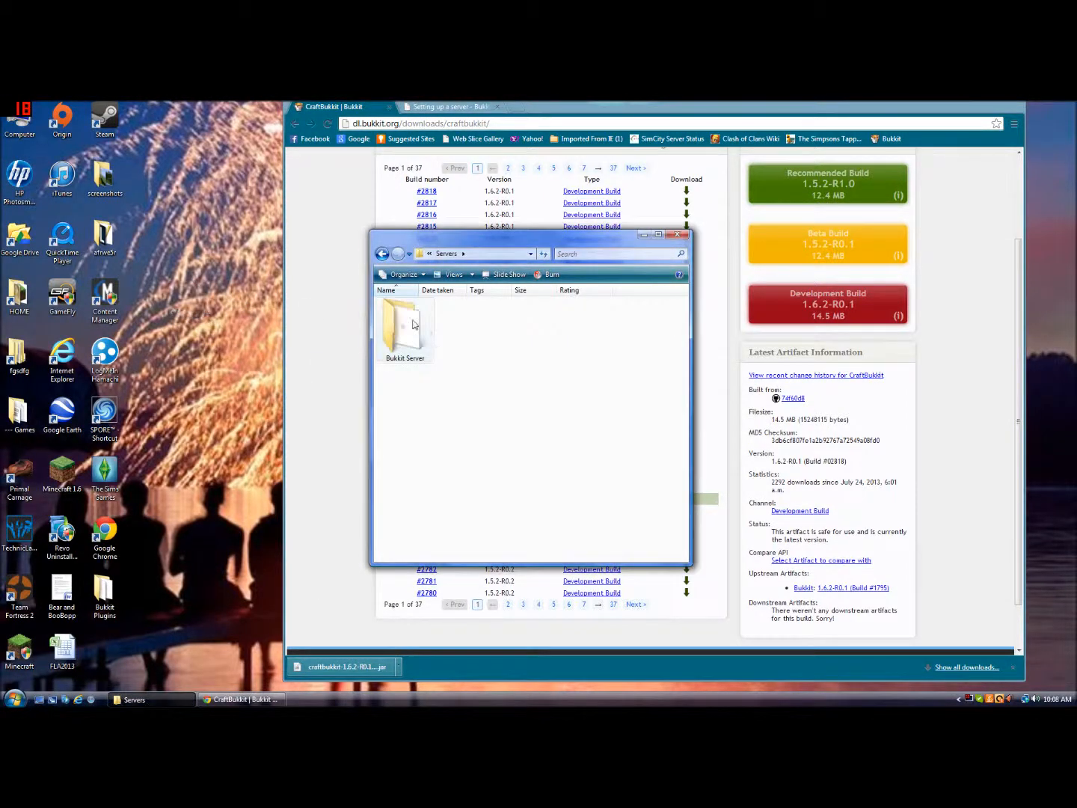
pyautogui.doubleClick(407, 333)
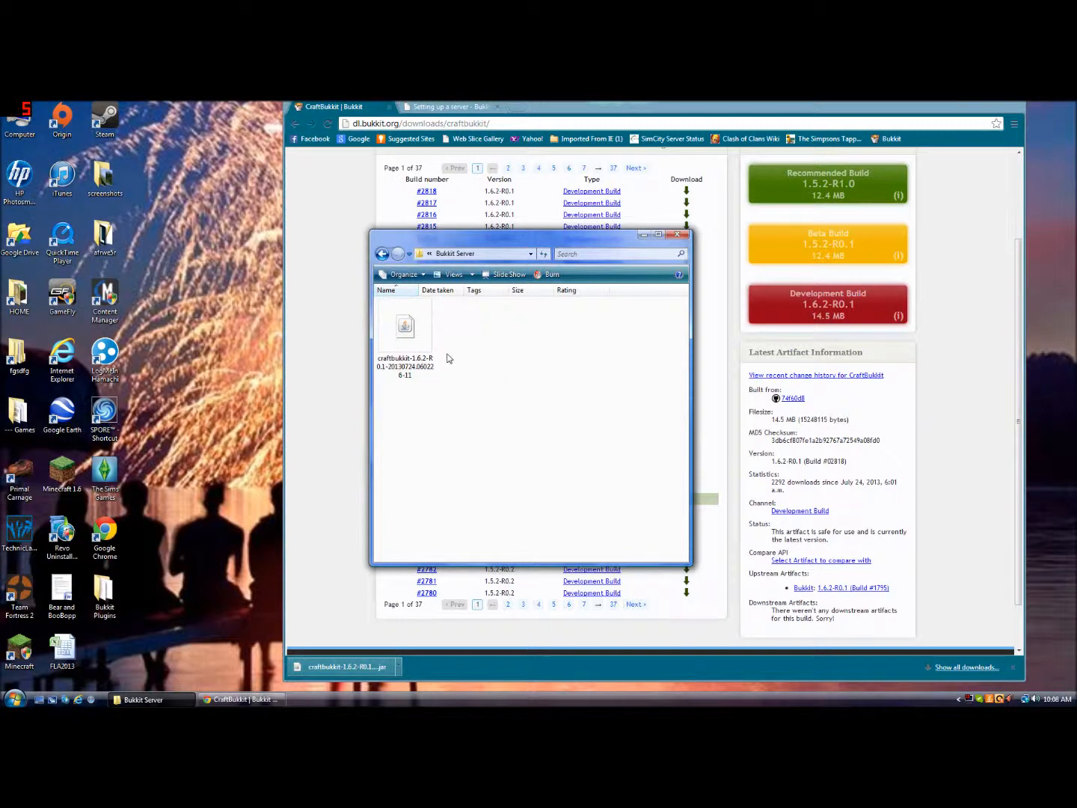
# Rename the downloaded jar file to craftbukkit
pyautogui.rightClick(472, 344)
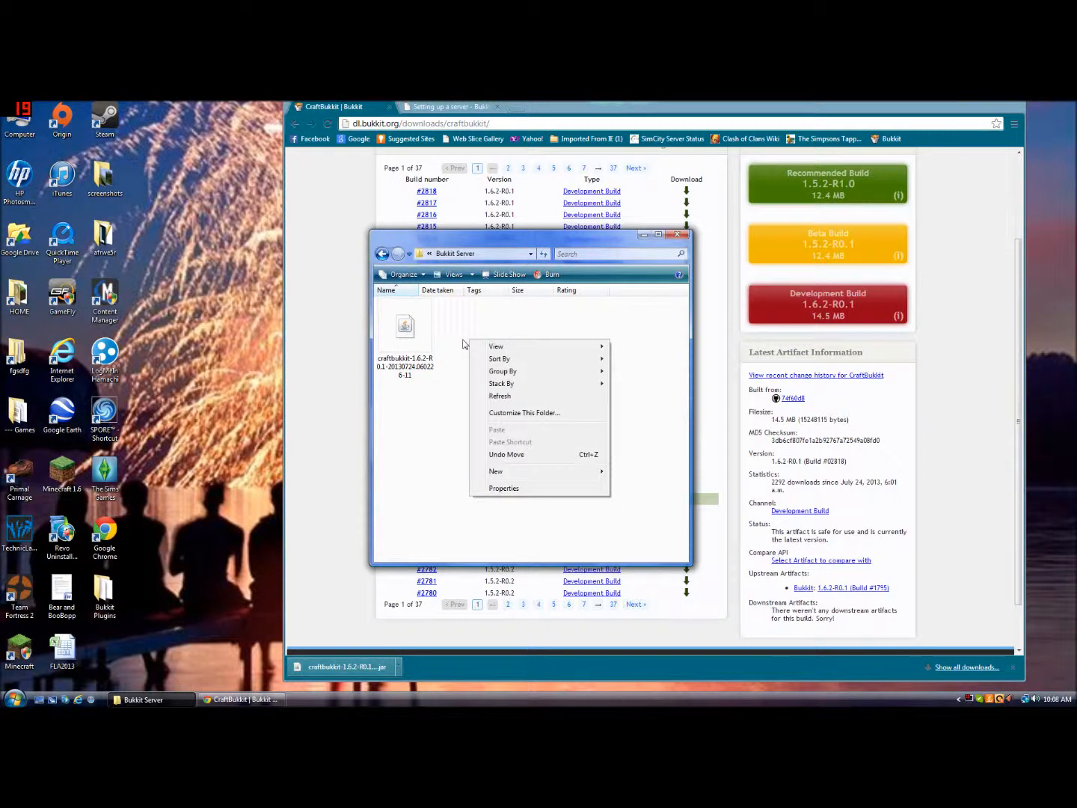
pyautogui.rightClick(385, 366)
pyautogui.click(452, 541)
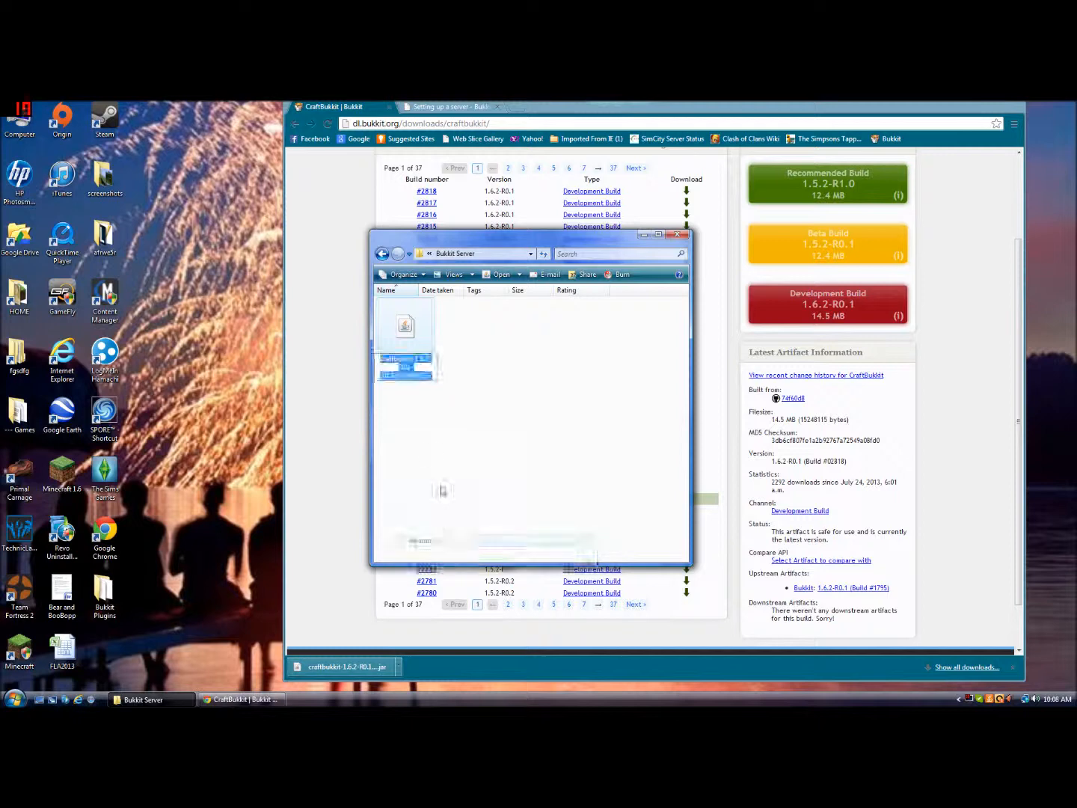
pyautogui.press('Right')
pyautogui.moveTo(414, 359); pyautogui.dragTo(433, 377)
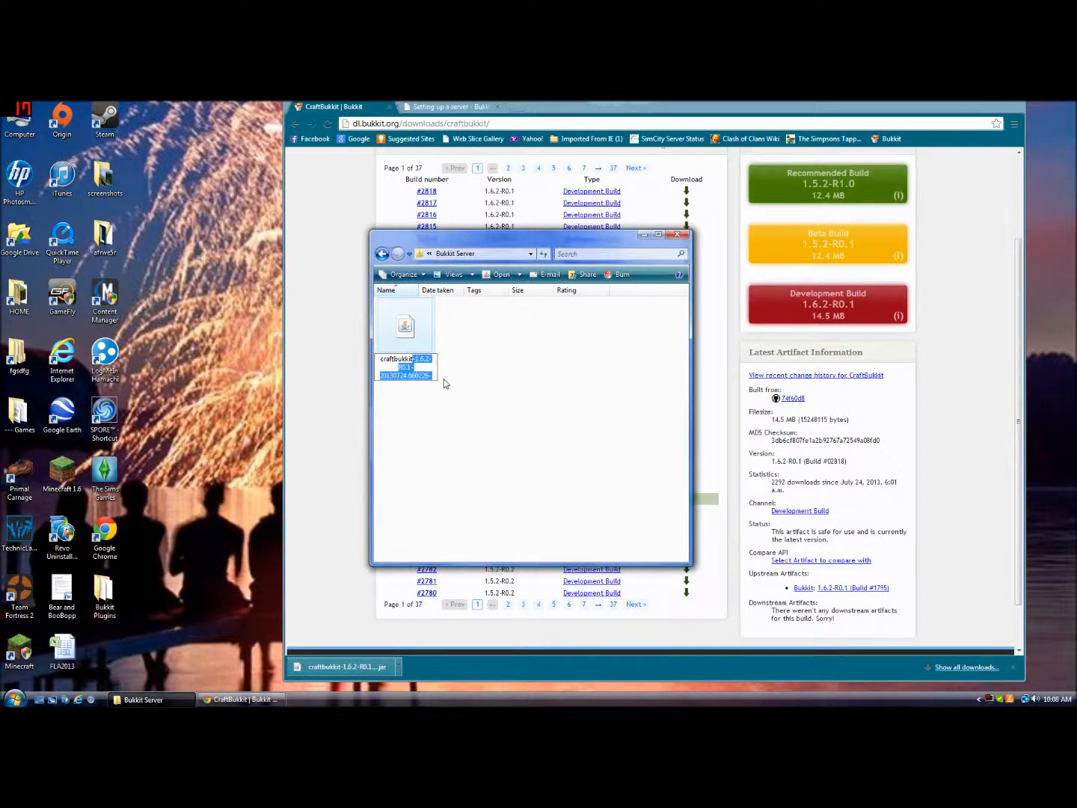
pyautogui.press('BackSpace')
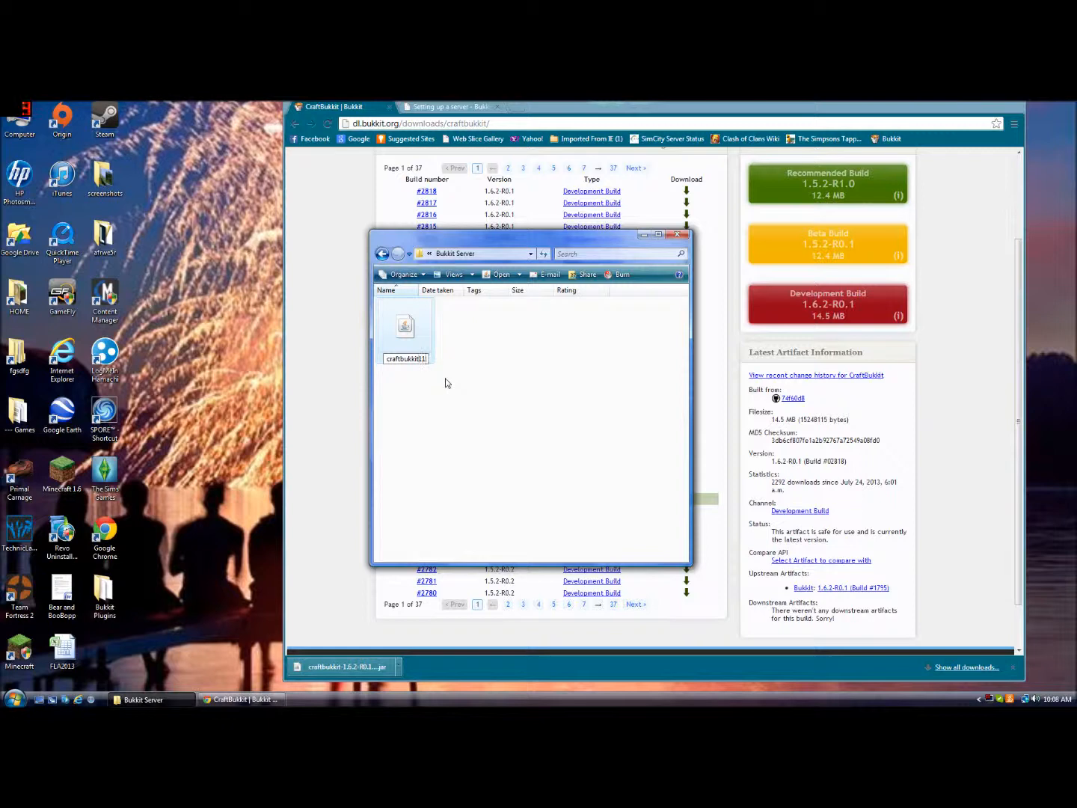
pyautogui.press('BackSpace')
pyautogui.press('BackSpace')
pyautogui.press('\\')
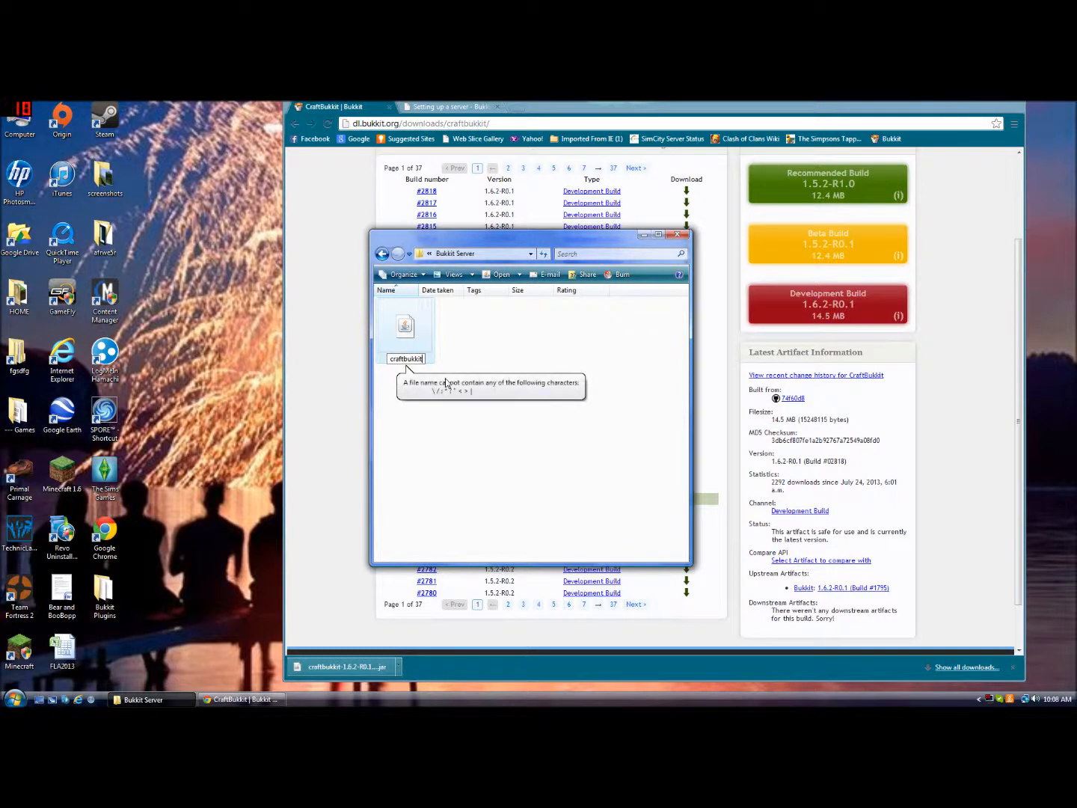
pyautogui.click(493, 346)
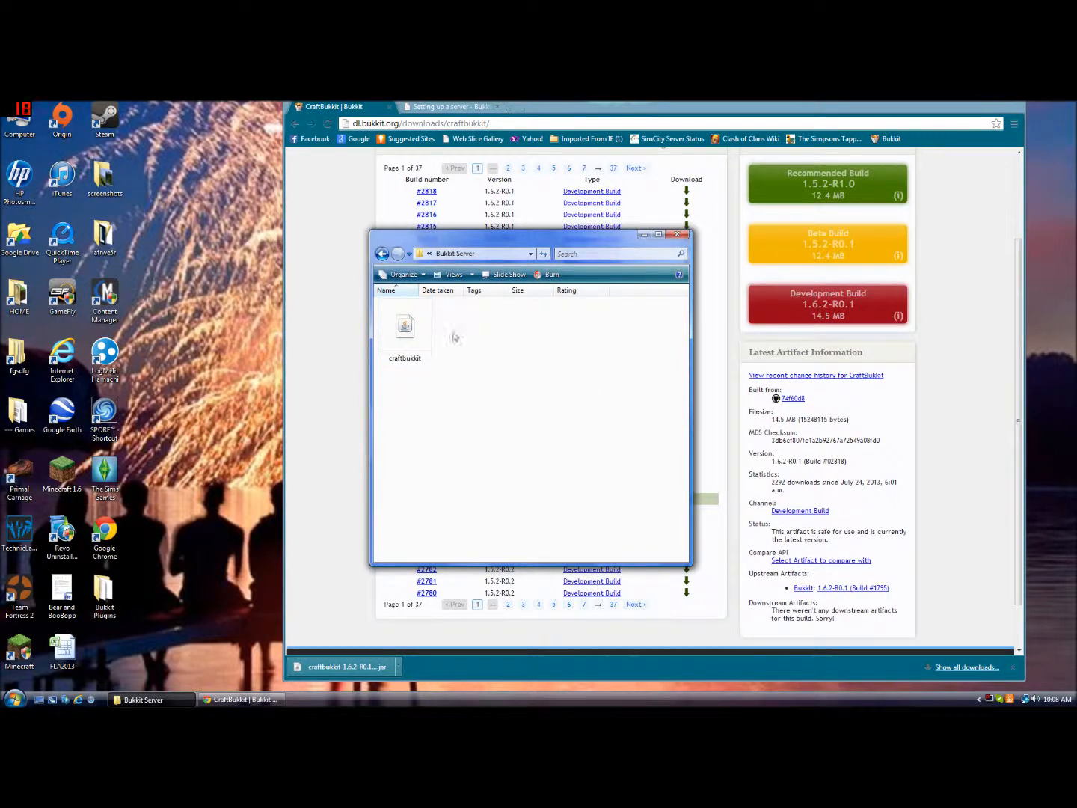
# Create a new text document in the Bukkit Server folder named jgfhjng
pyautogui.rightClick(491, 347)
pyautogui.moveTo(572, 479)
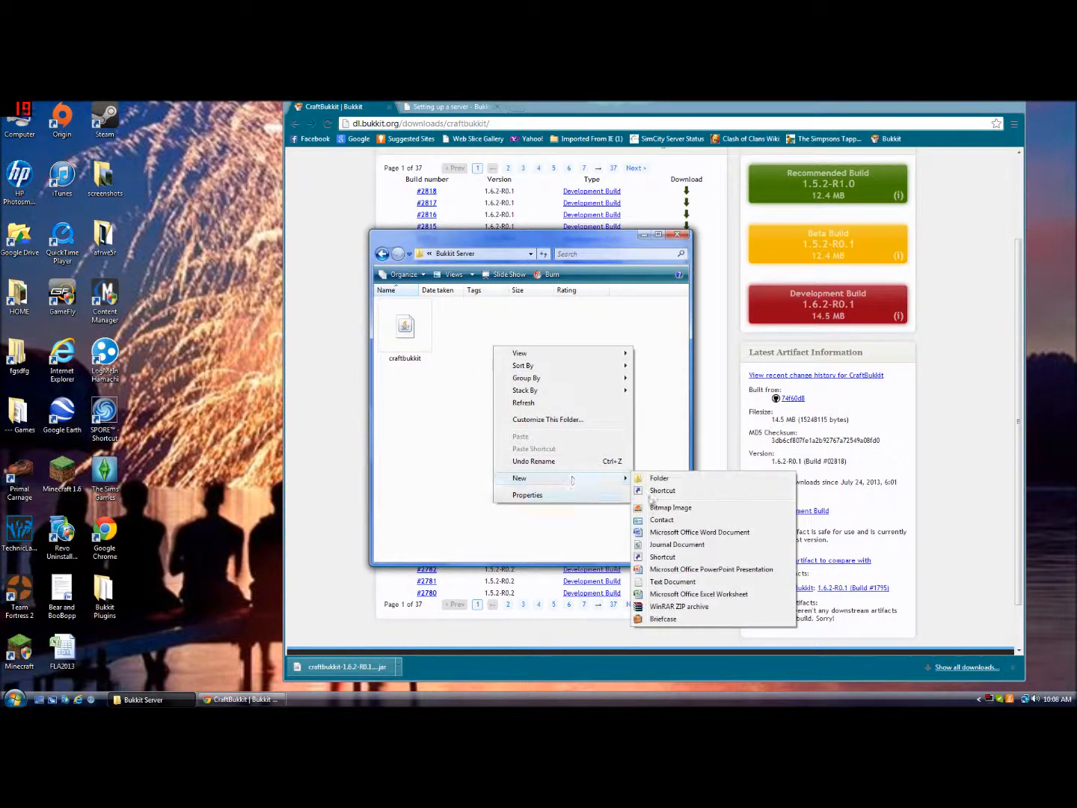
pyautogui.click(673, 581)
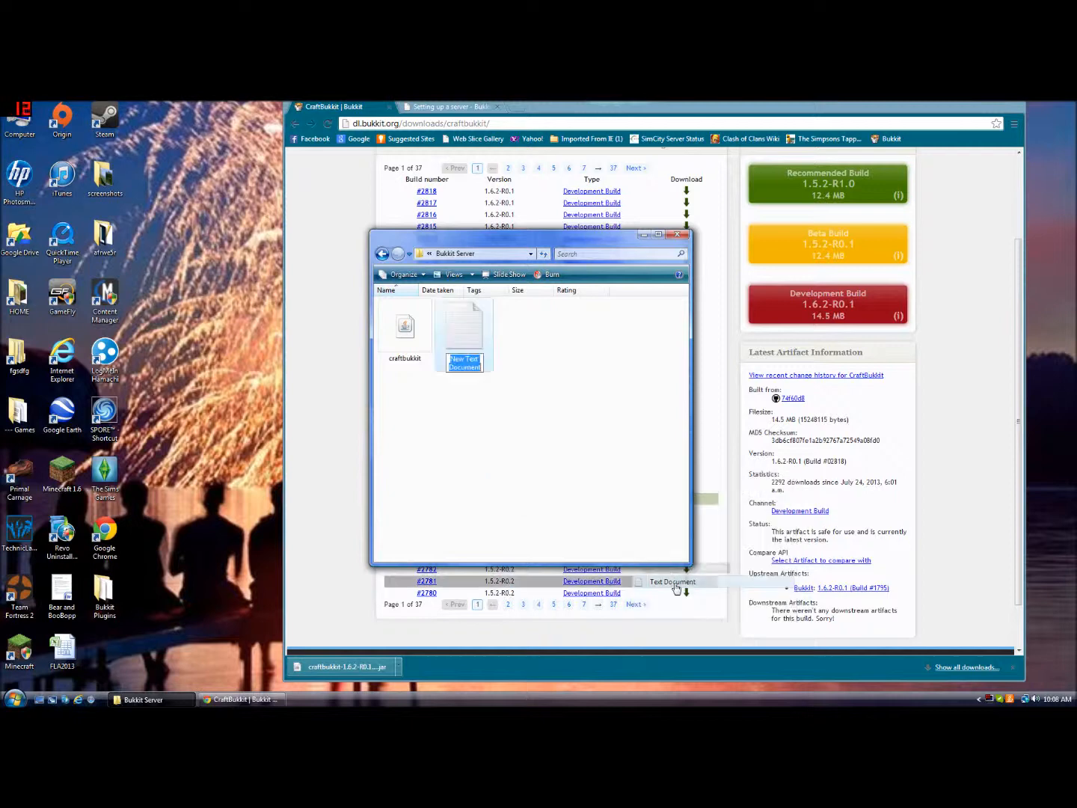
pyautogui.write('jgfhjng')
pyautogui.click(525, 391)
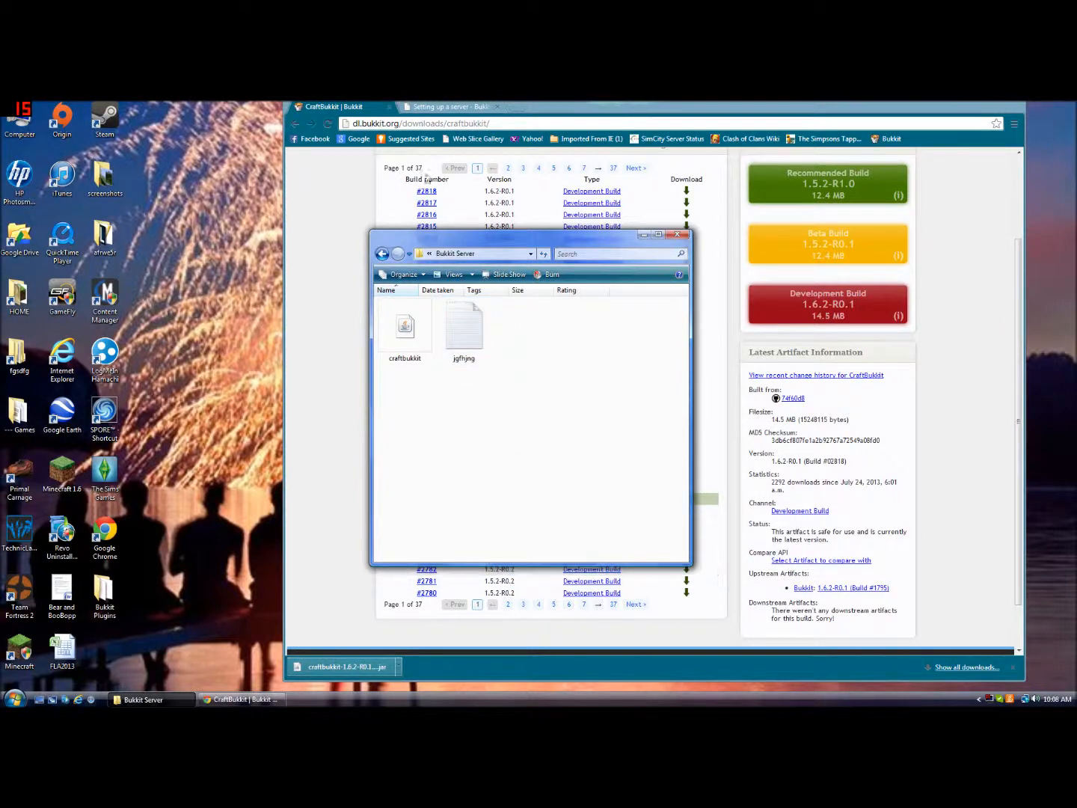
# Copy the Windows start script lines java -Xmx1024M -jar craftbukkit.jar -o true and PAUSE from the wiki, then return to the Bukkit Server folder
pyautogui.click(449, 107)
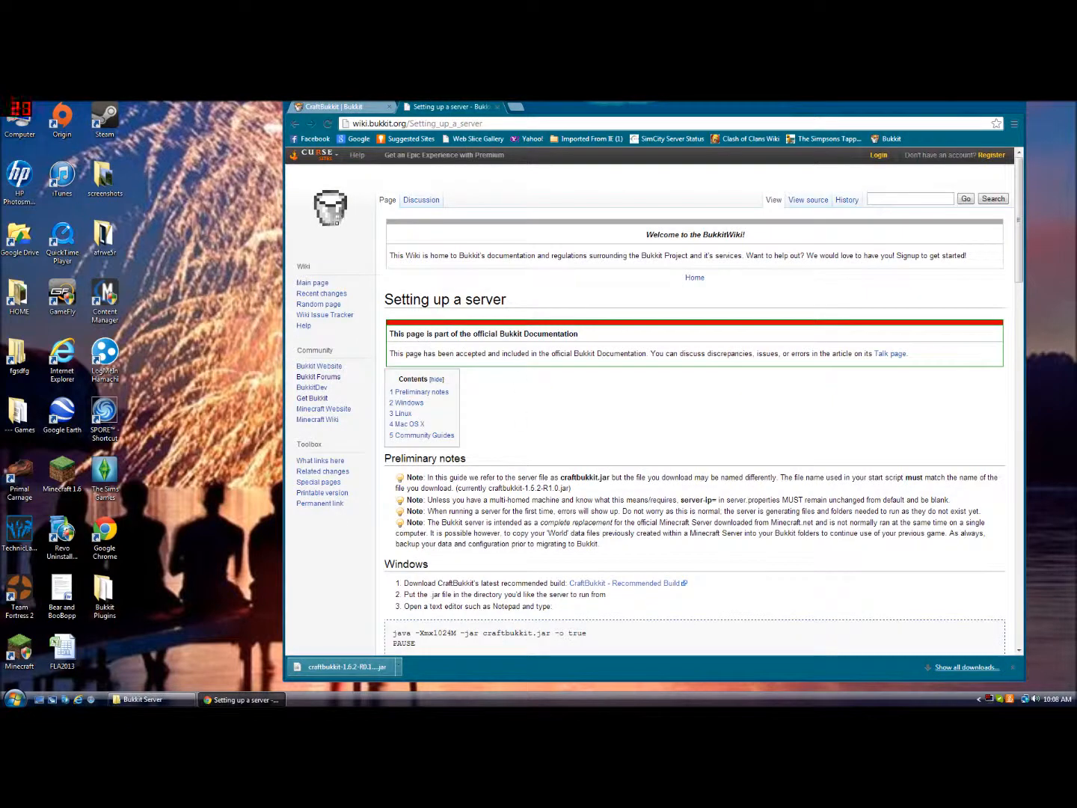
pyautogui.scroll(-3, 431, 533)
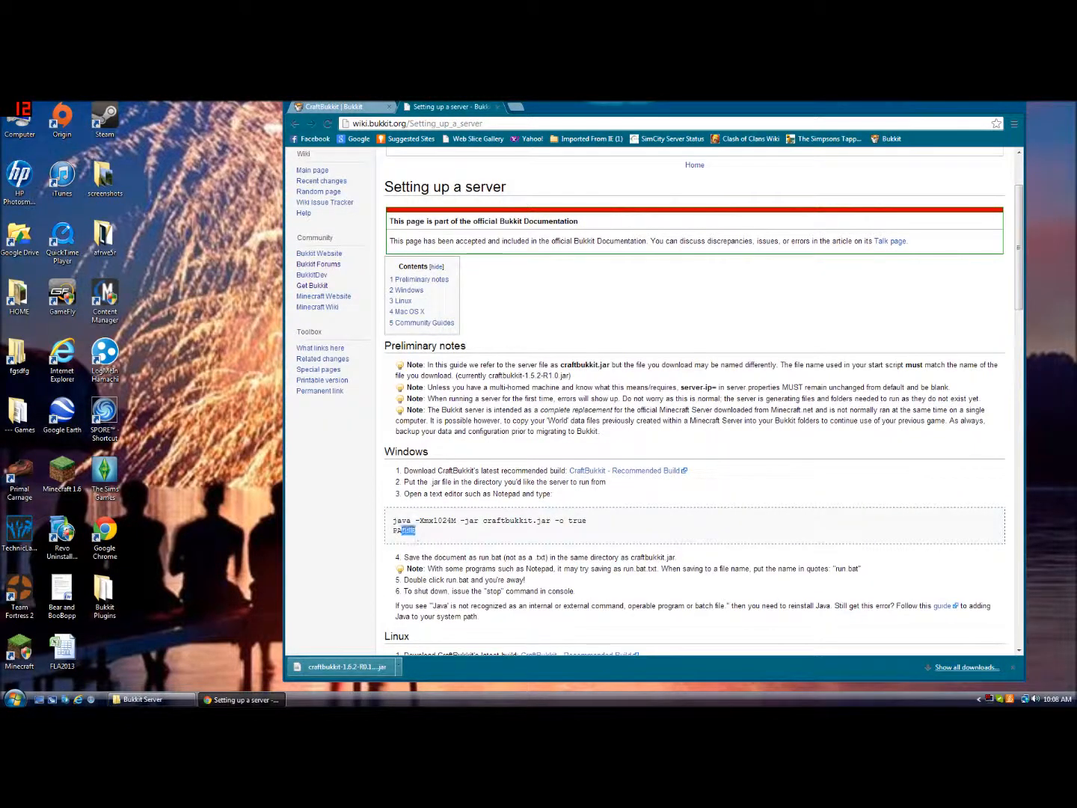
pyautogui.moveTo(415, 531); pyautogui.dragTo(392, 520)
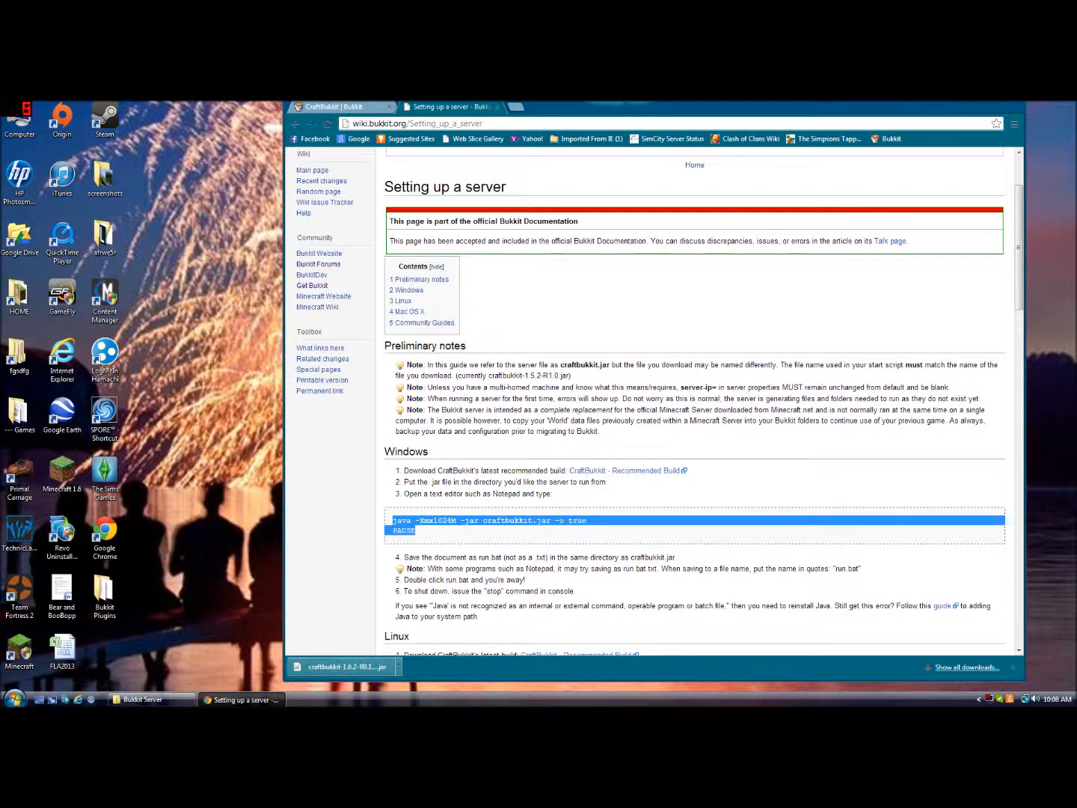
pyautogui.rightClick(419, 526)
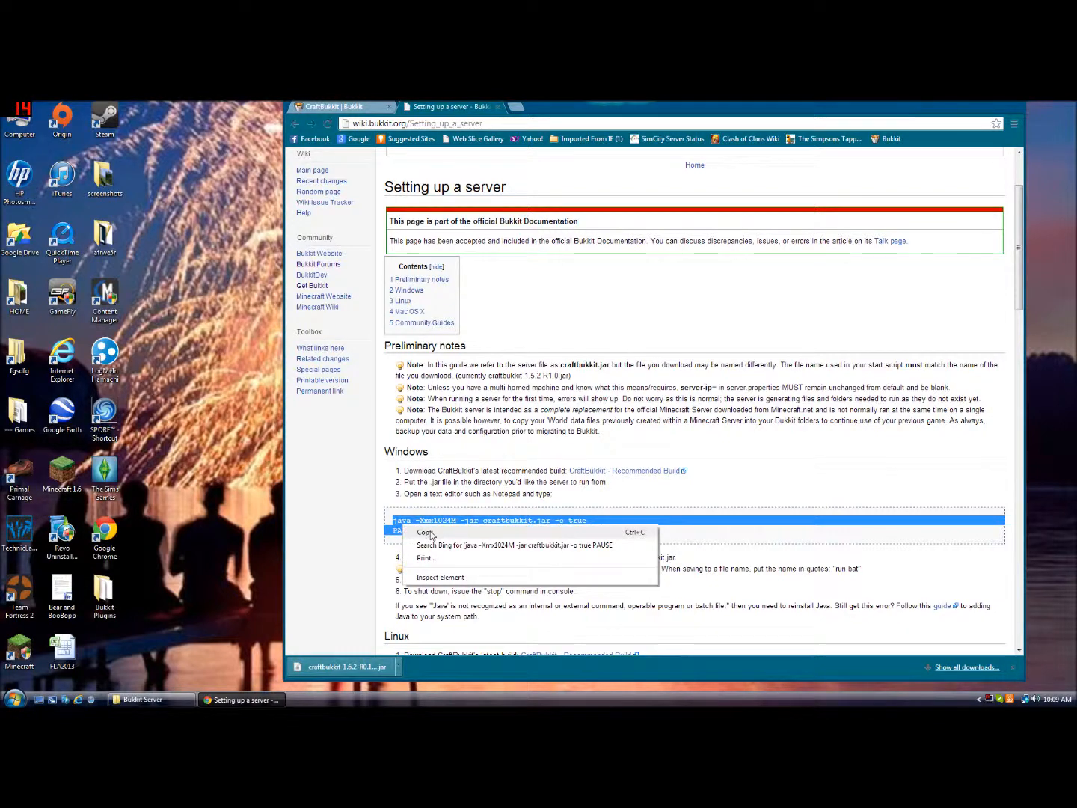
pyautogui.click(432, 535)
pyautogui.click(146, 700)
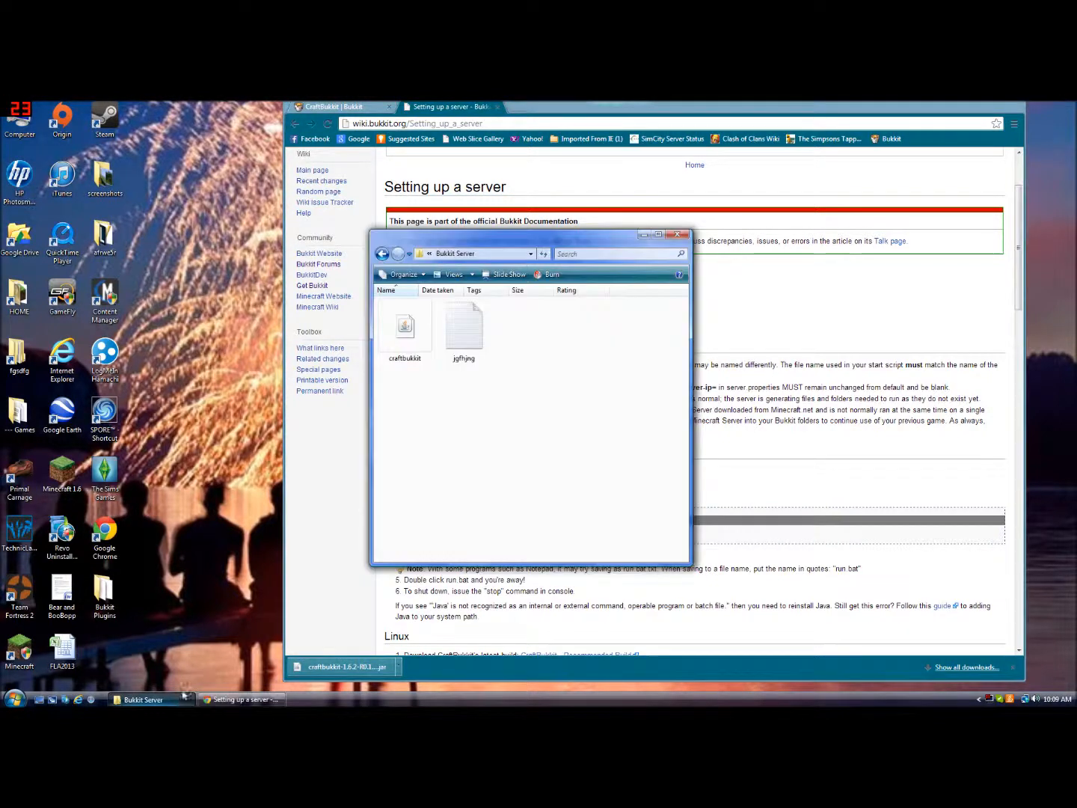
# Open the new jgfhjng text document in Notepad and paste the copied start script lines into it
pyautogui.doubleClick(466, 345)
pyautogui.rightClick(229, 438)
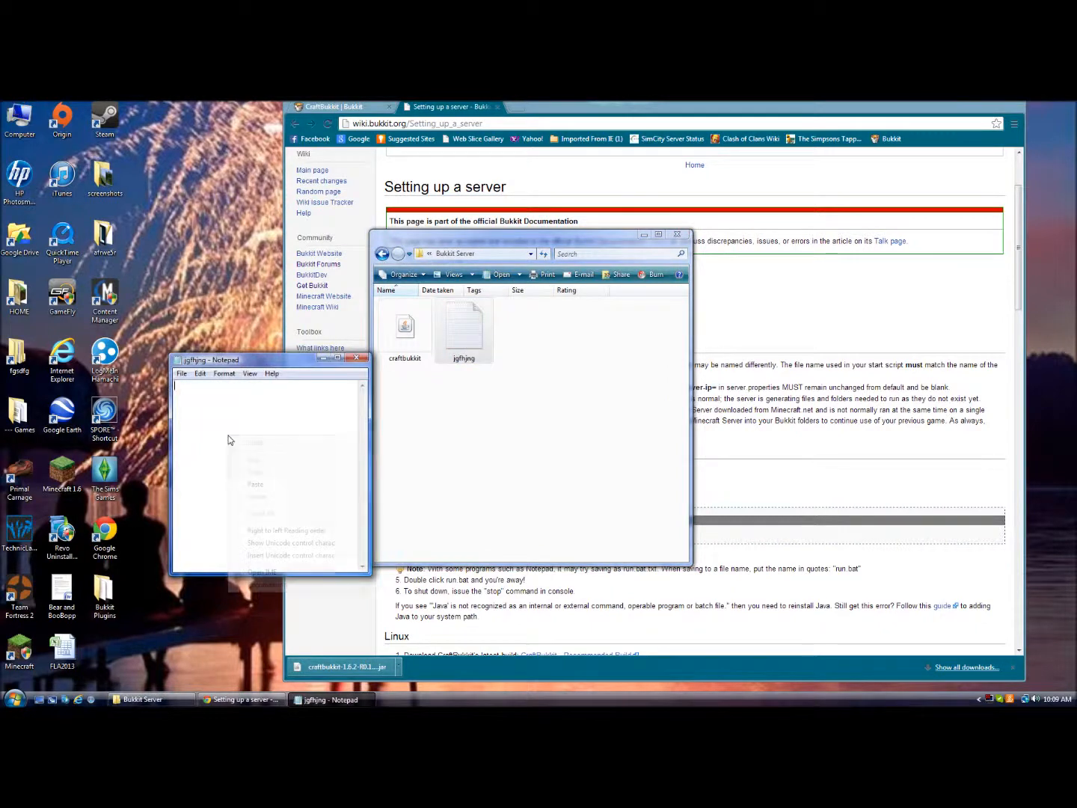
pyautogui.click(258, 484)
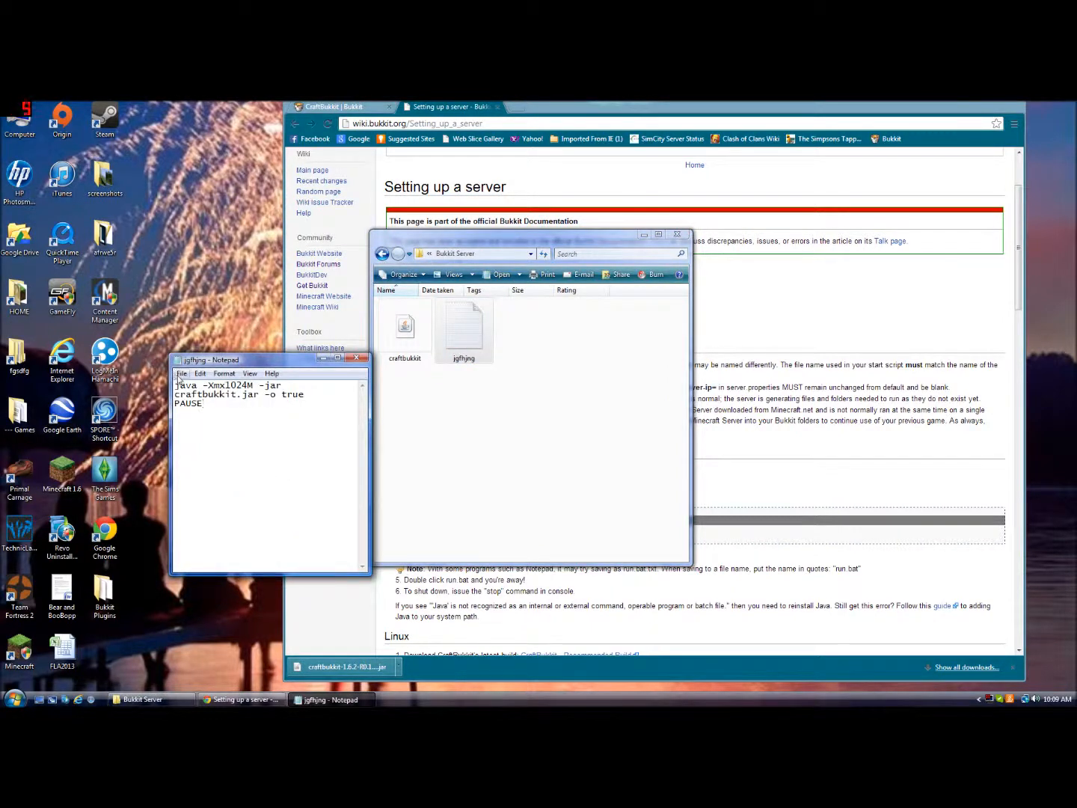
# Save the script in the Bukkit Server folder as Start.bat with the file type set to All Files
pyautogui.click(179, 378)
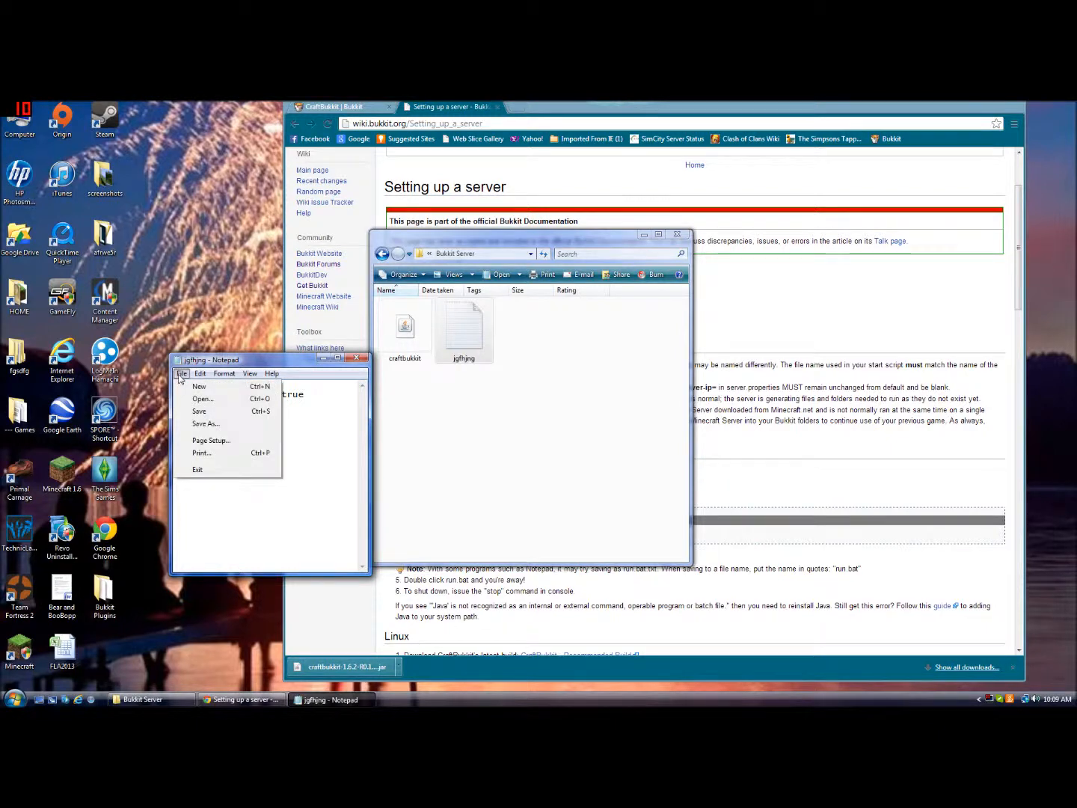
pyautogui.click(327, 437)
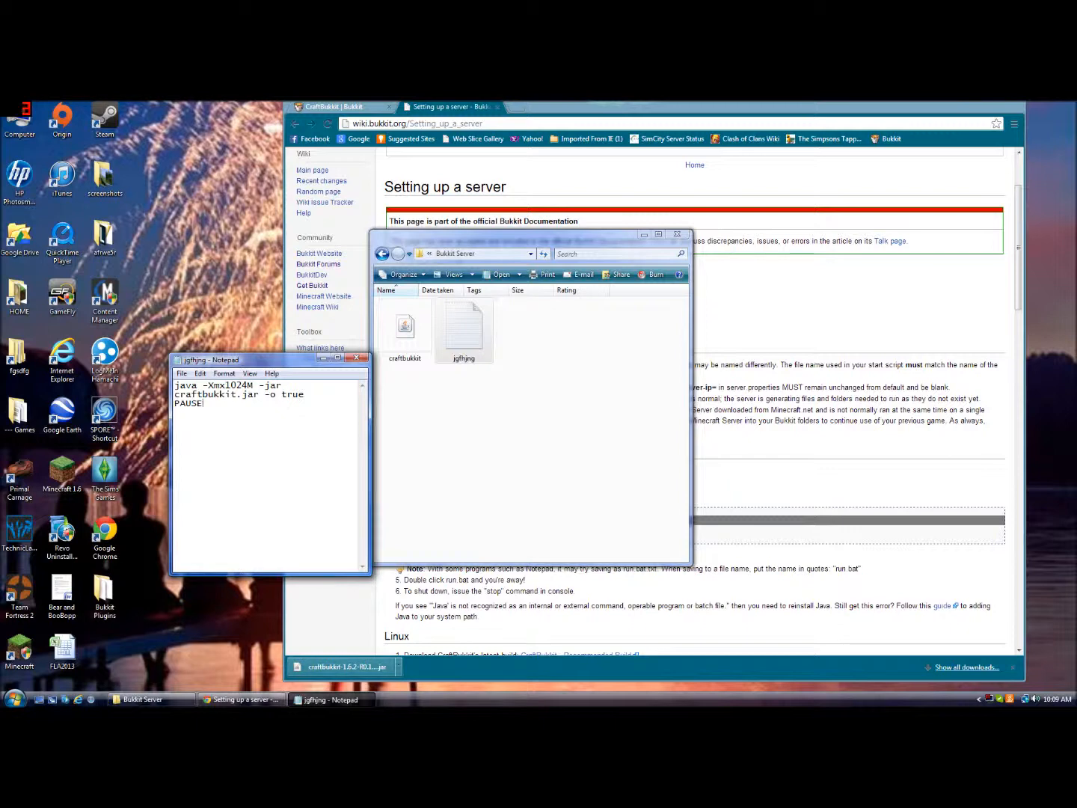
pyautogui.click(184, 374)
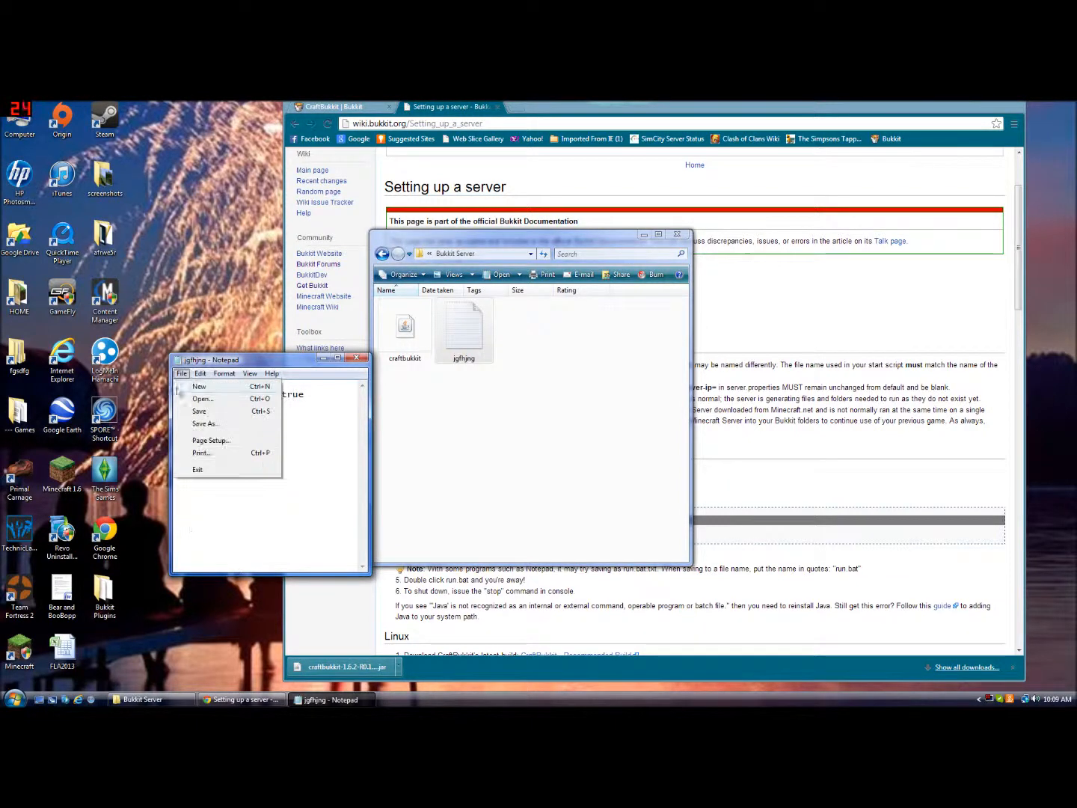
pyautogui.click(192, 425)
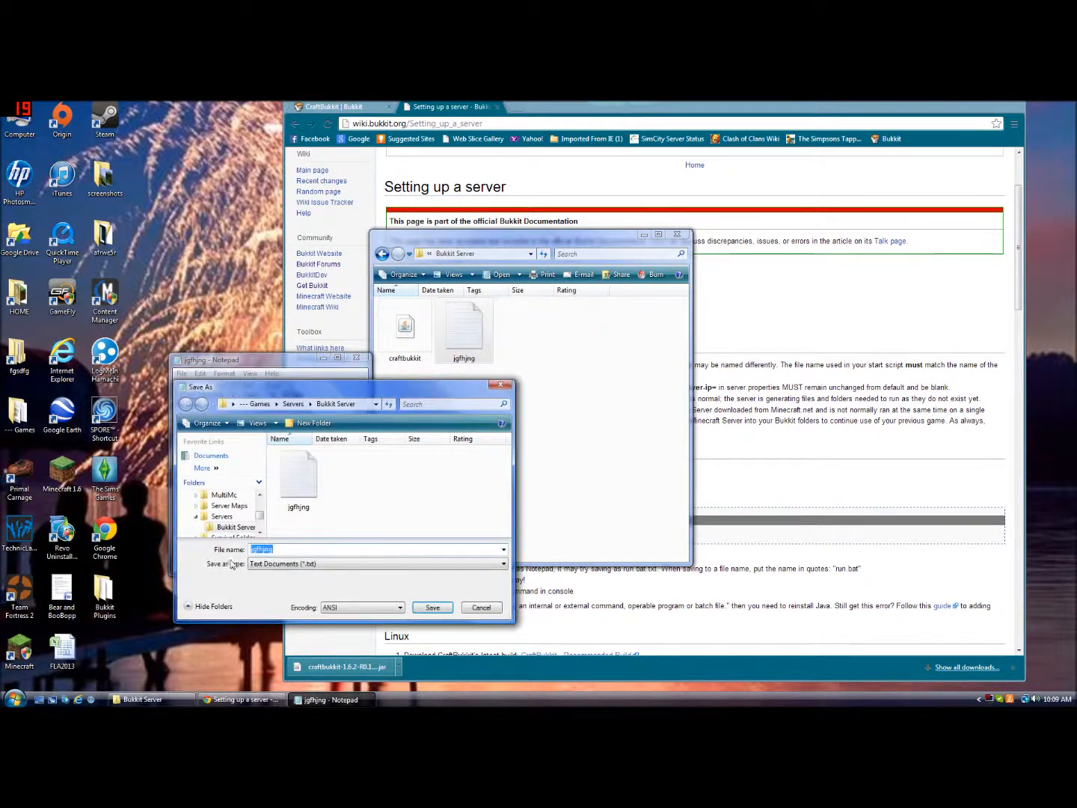
pyautogui.click(267, 566)
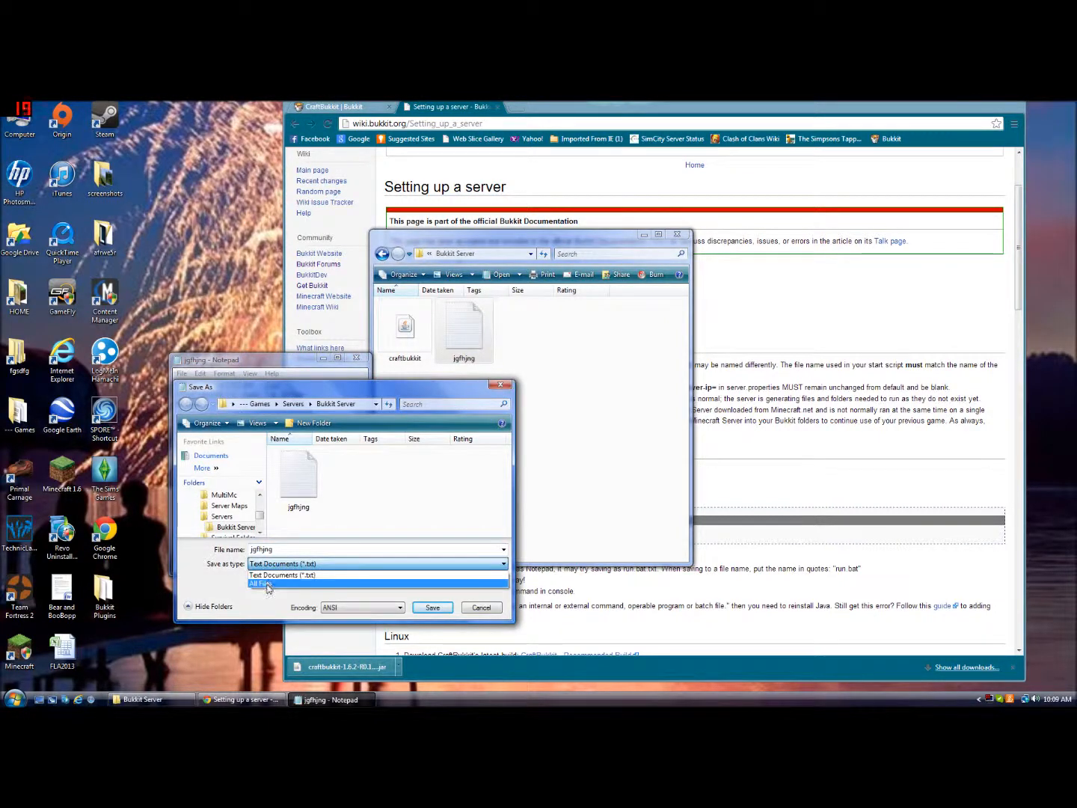
pyautogui.click(262, 576)
pyautogui.doubleClick(264, 553)
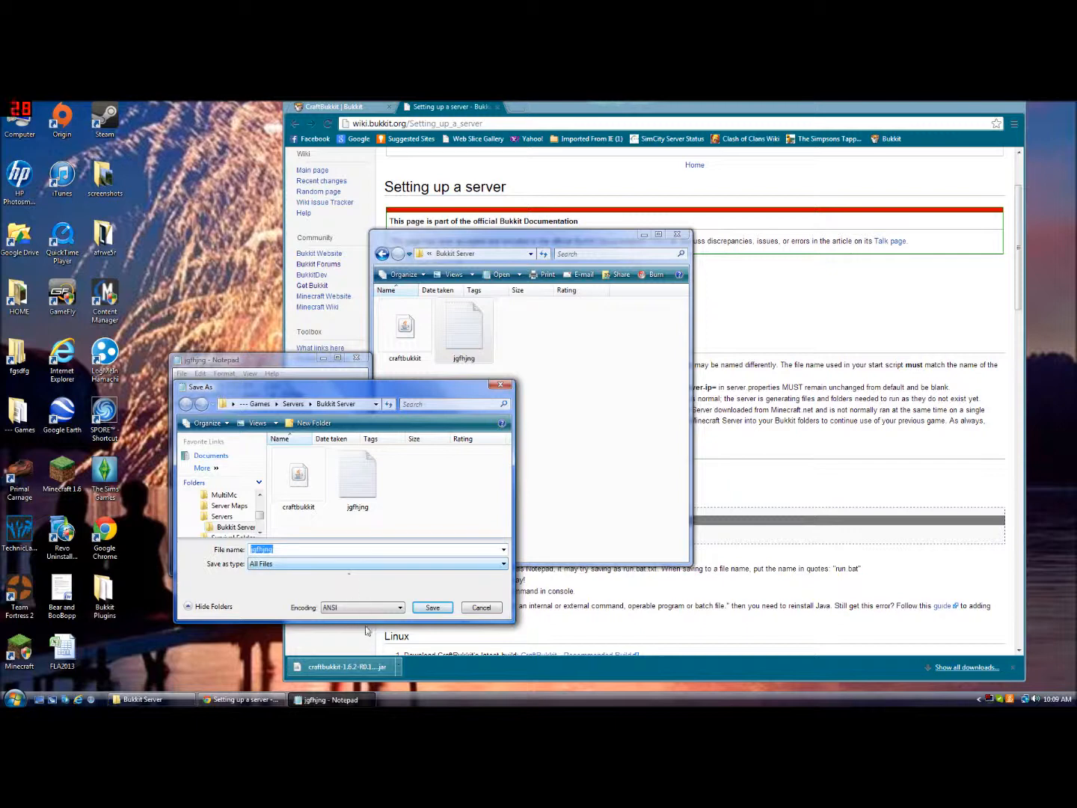
pyautogui.write('St')
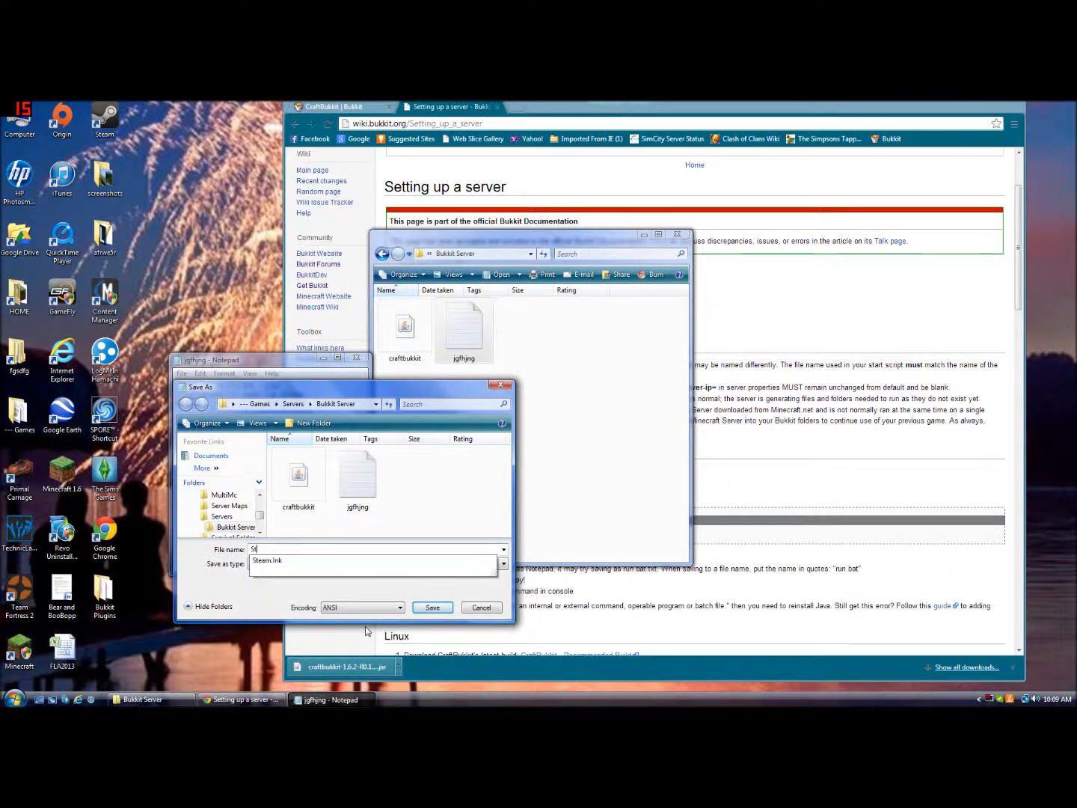
pyautogui.write('art.b')
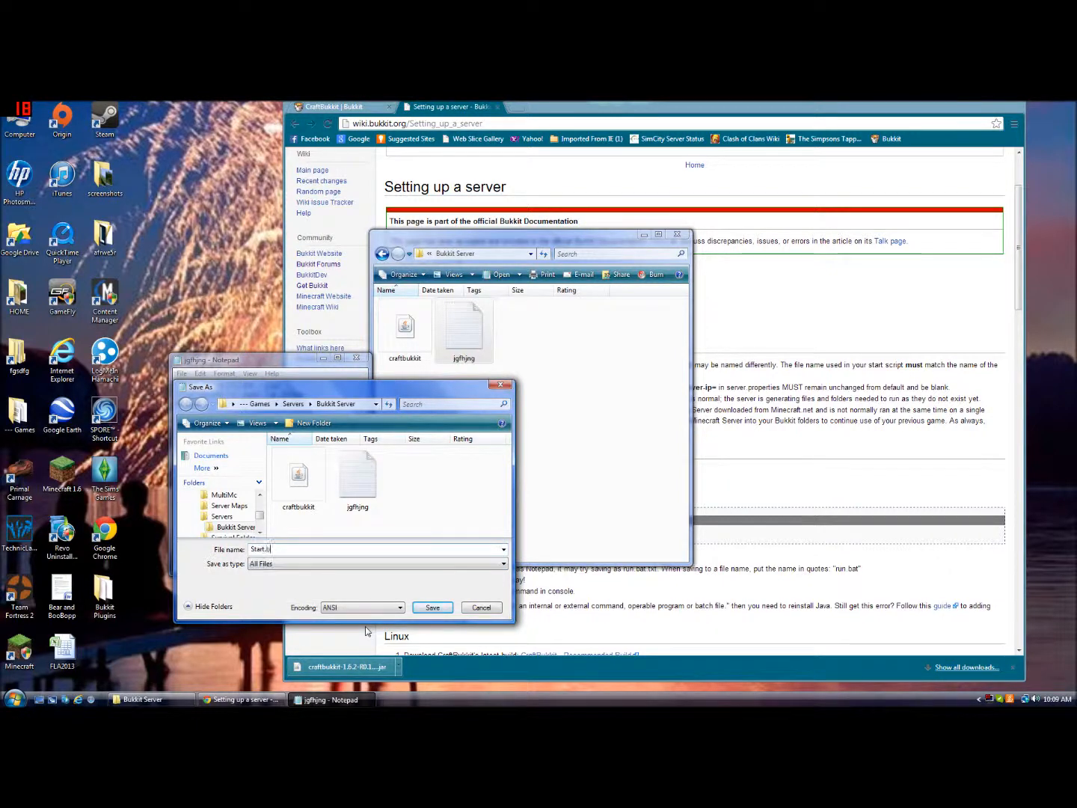
pyautogui.write('at')
pyautogui.click(438, 607)
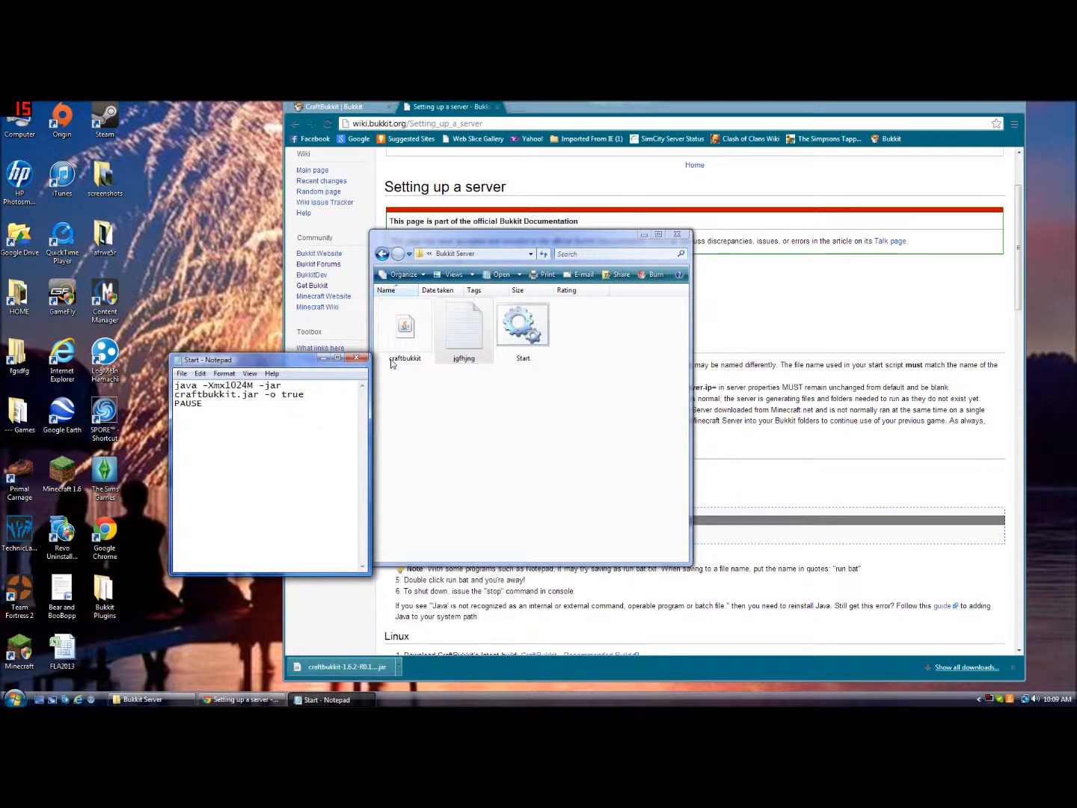
# Close Notepad and delete the jgfhjng text document from the Bukkit Server folder
pyautogui.click(360, 360)
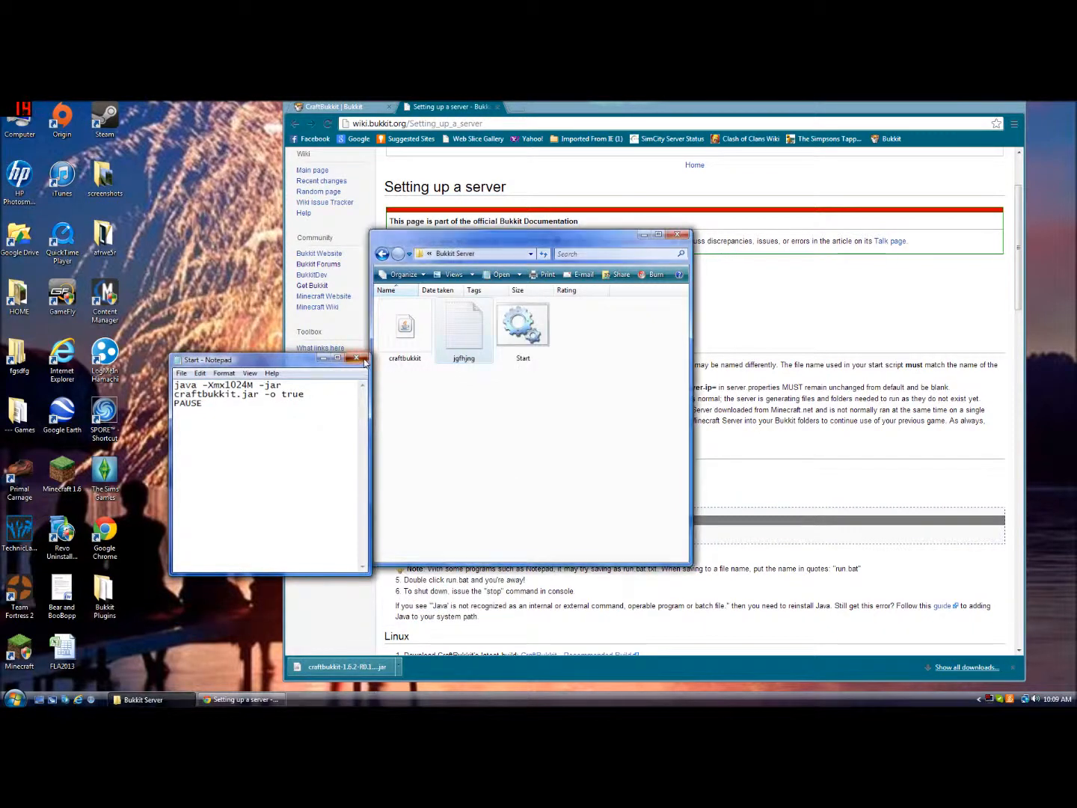
pyautogui.rightClick(453, 335)
pyautogui.click(500, 527)
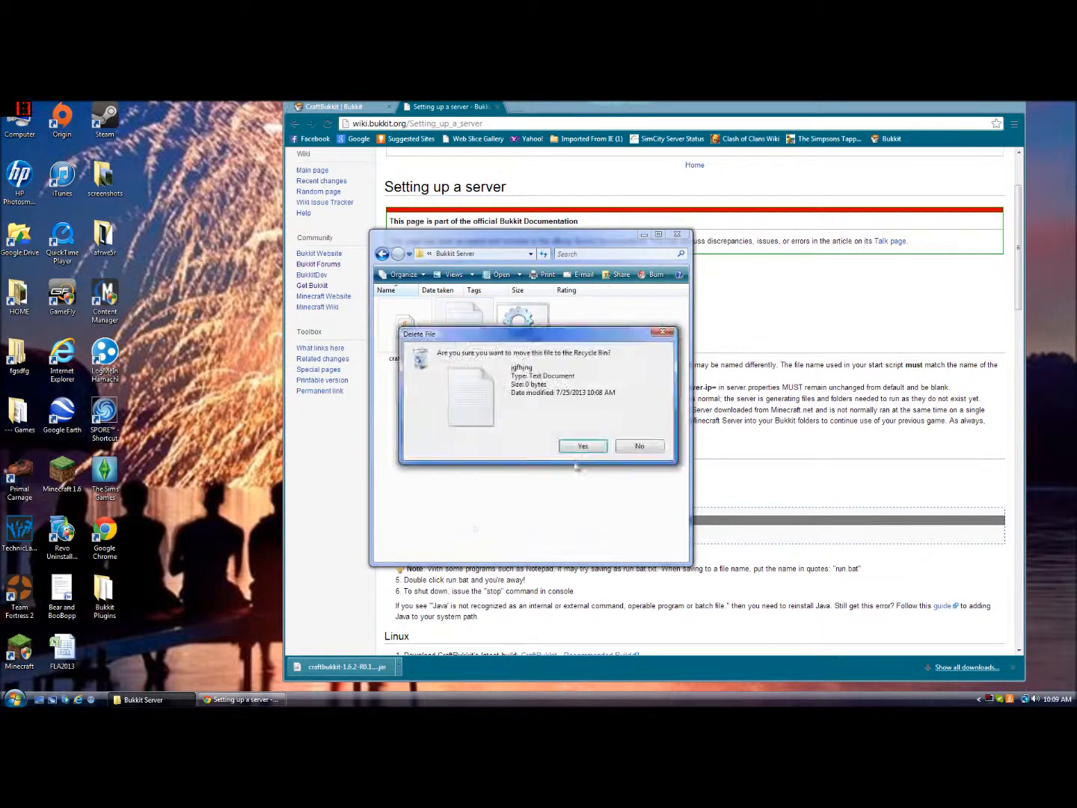
pyautogui.click(582, 446)
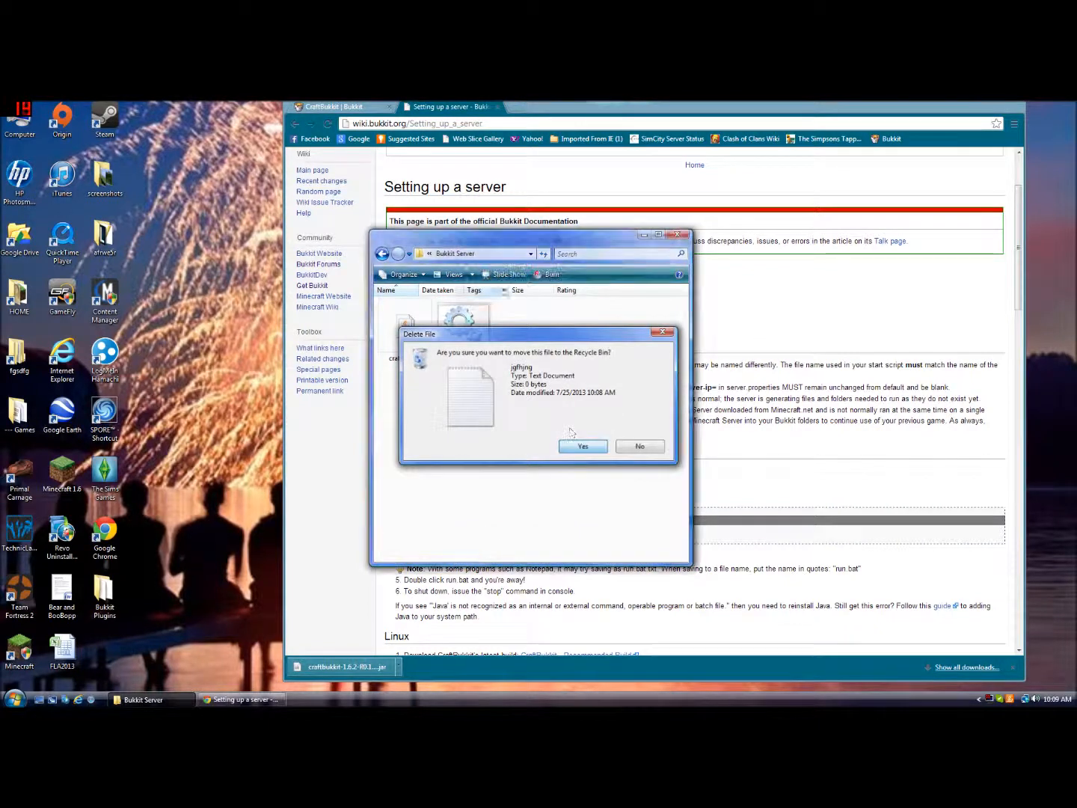
# Close the browser, then run Start.bat to launch the server and shut it down with the stop command
pyautogui.click(499, 106)
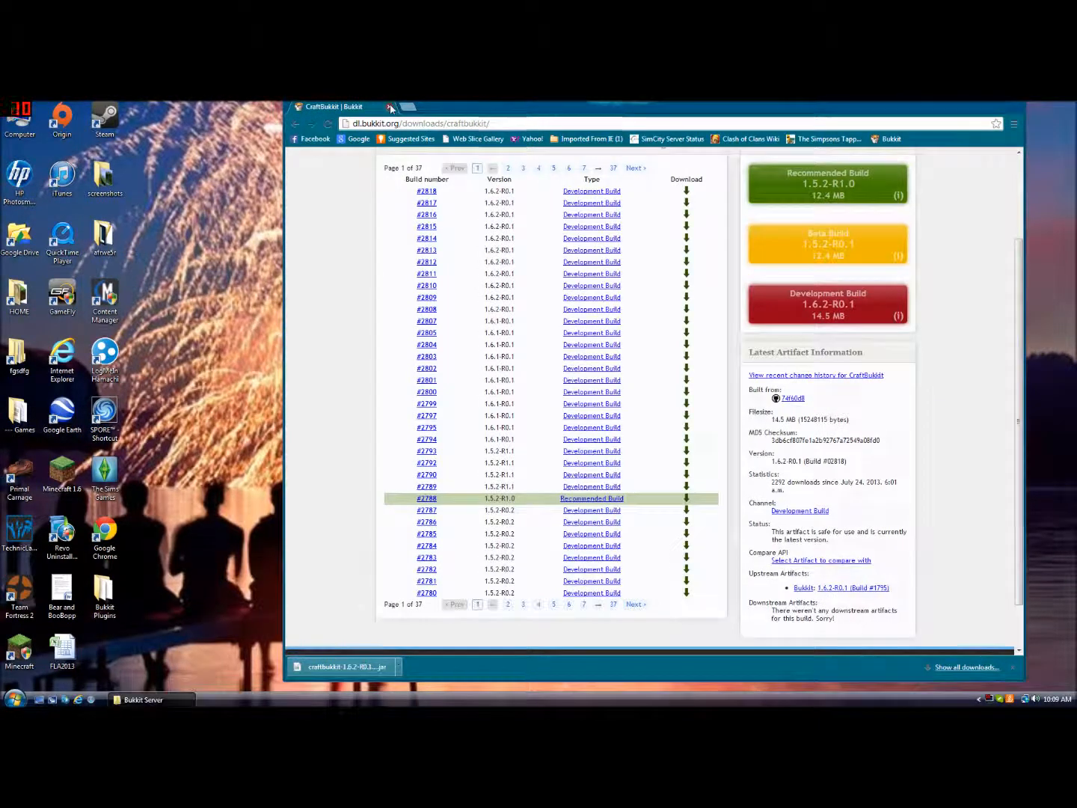
pyautogui.click(389, 105)
pyautogui.doubleClick(448, 326)
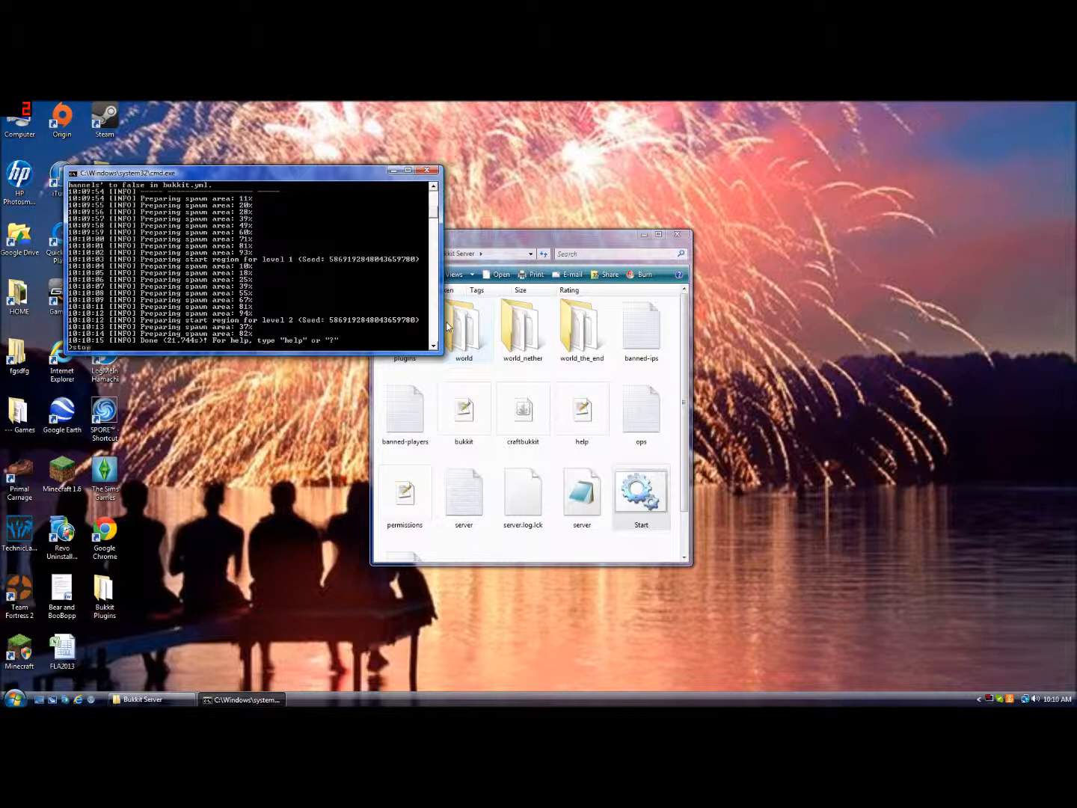
pyautogui.write('p')
pyautogui.press('Return')
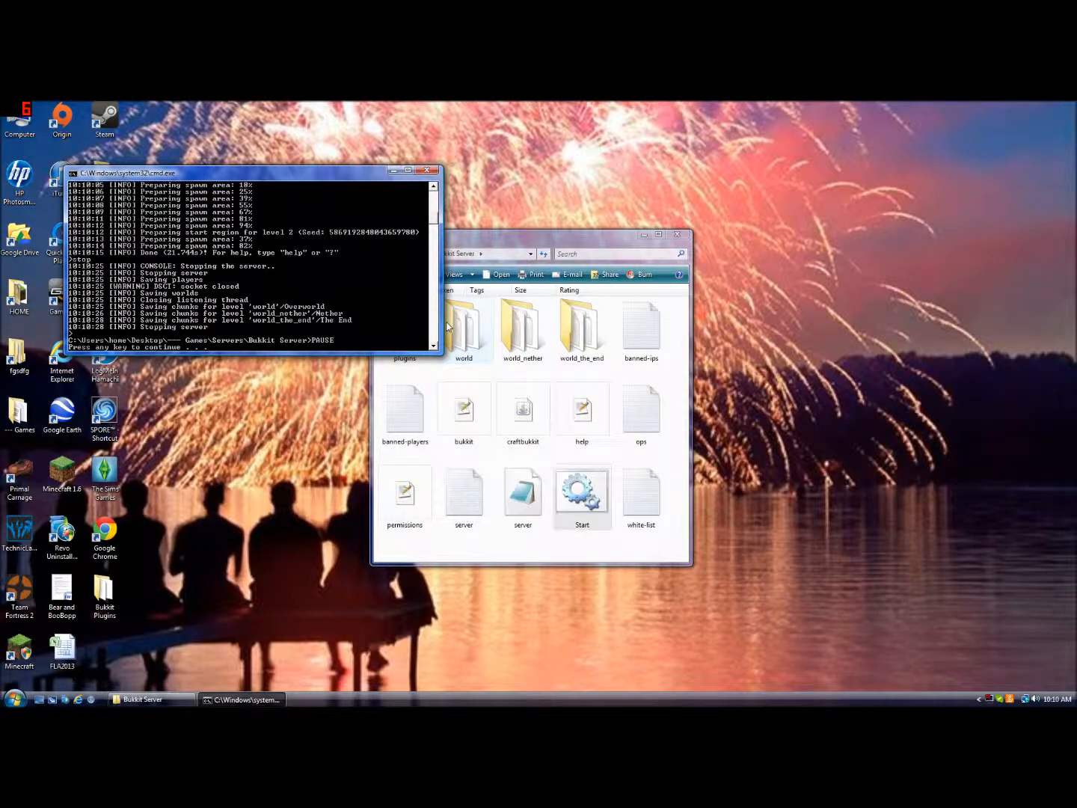
pyautogui.press('Return')
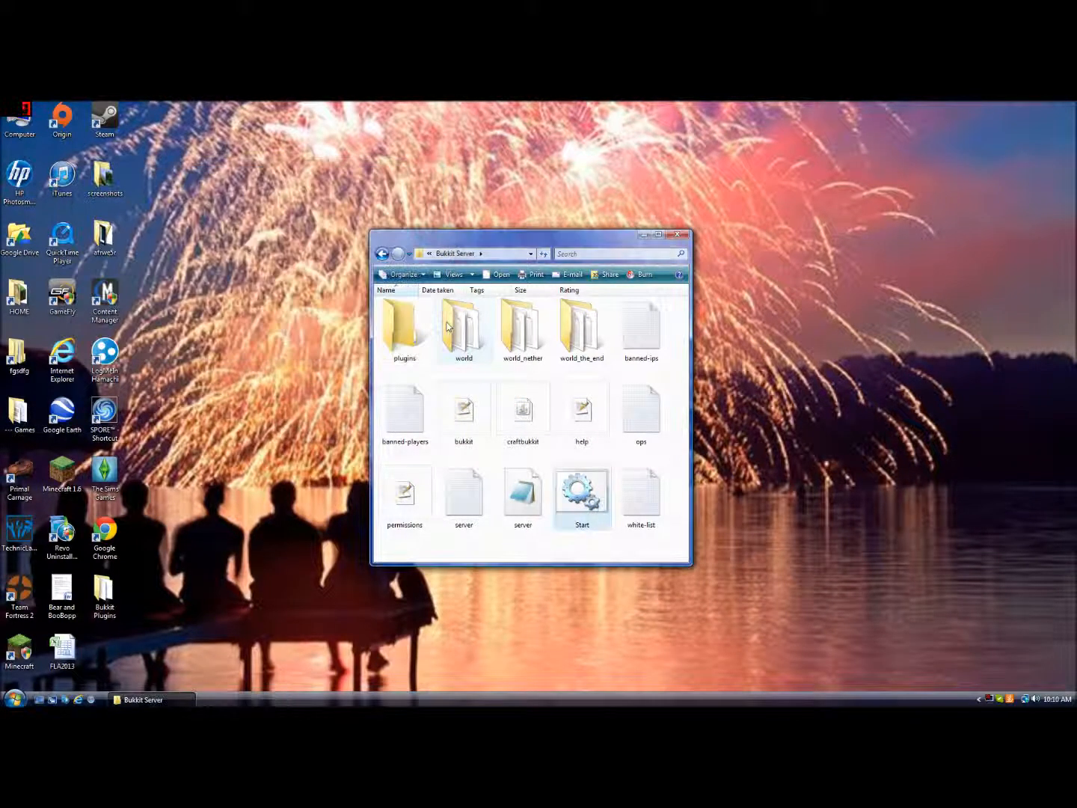
# Widen the folder window, open the ops file and add the player's Minecraft username, then close it
pyautogui.click(680, 438)
pyautogui.moveTo(690, 292); pyautogui.dragTo(892, 326)
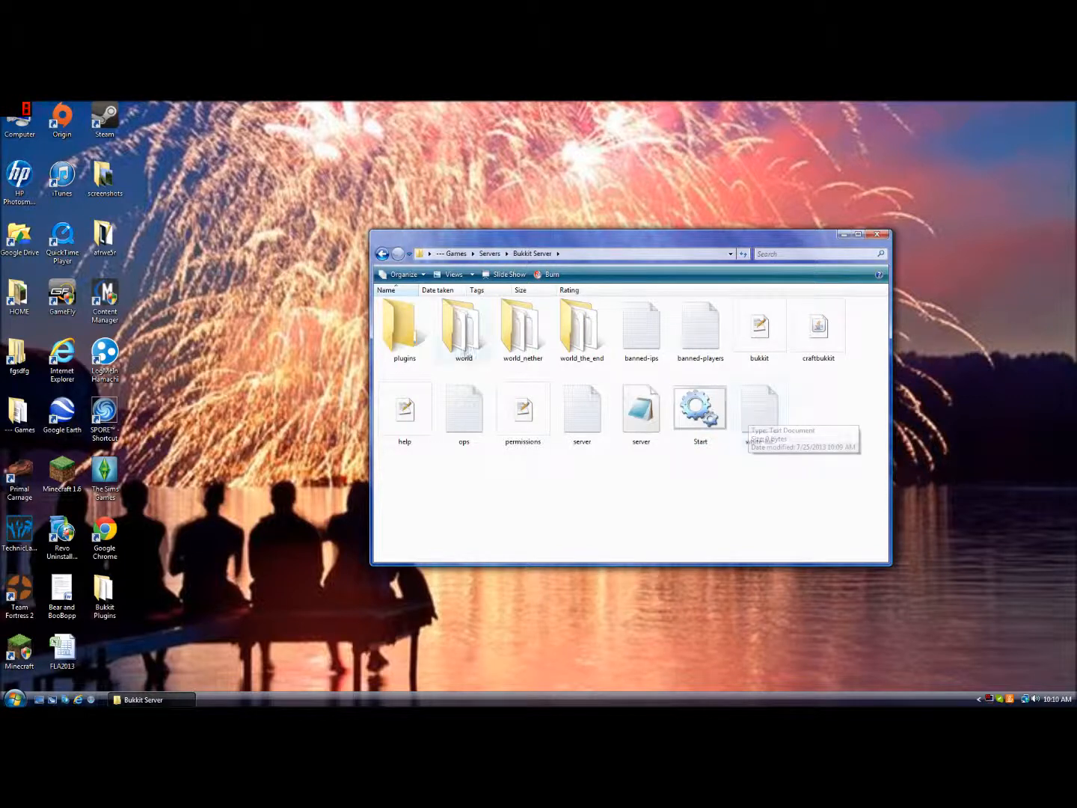
pyautogui.moveTo(691, 419); pyautogui.dragTo(583, 422)
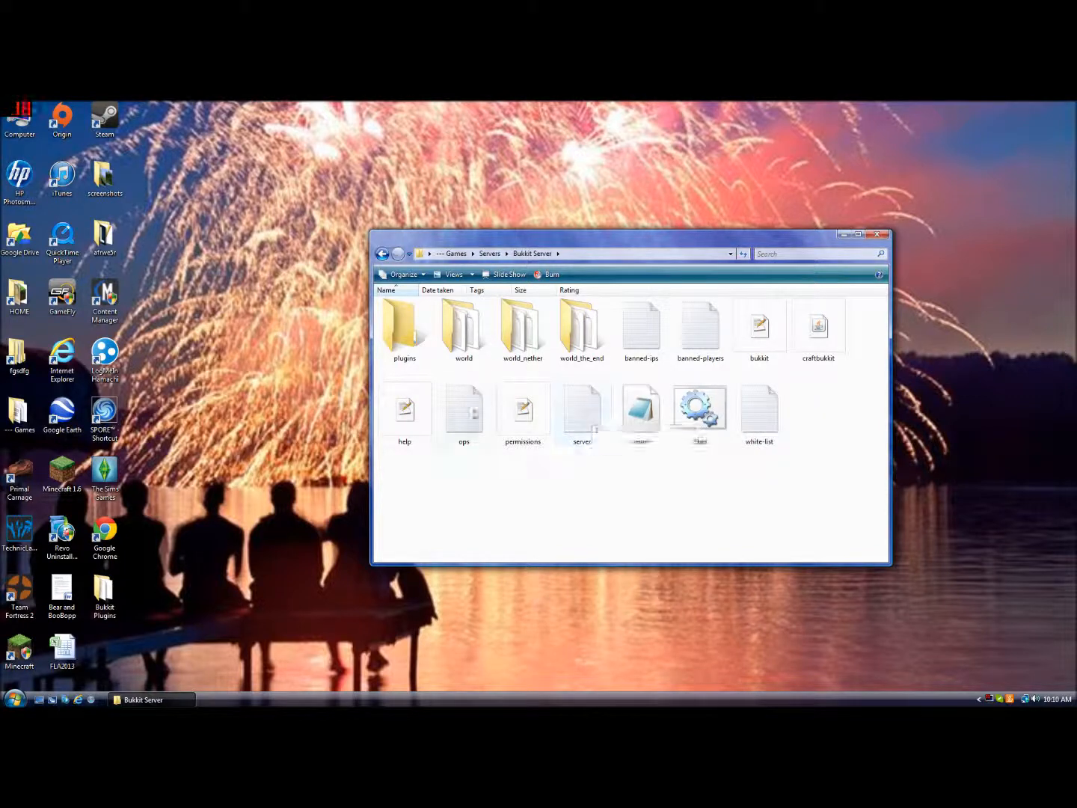
pyautogui.doubleClick(453, 416)
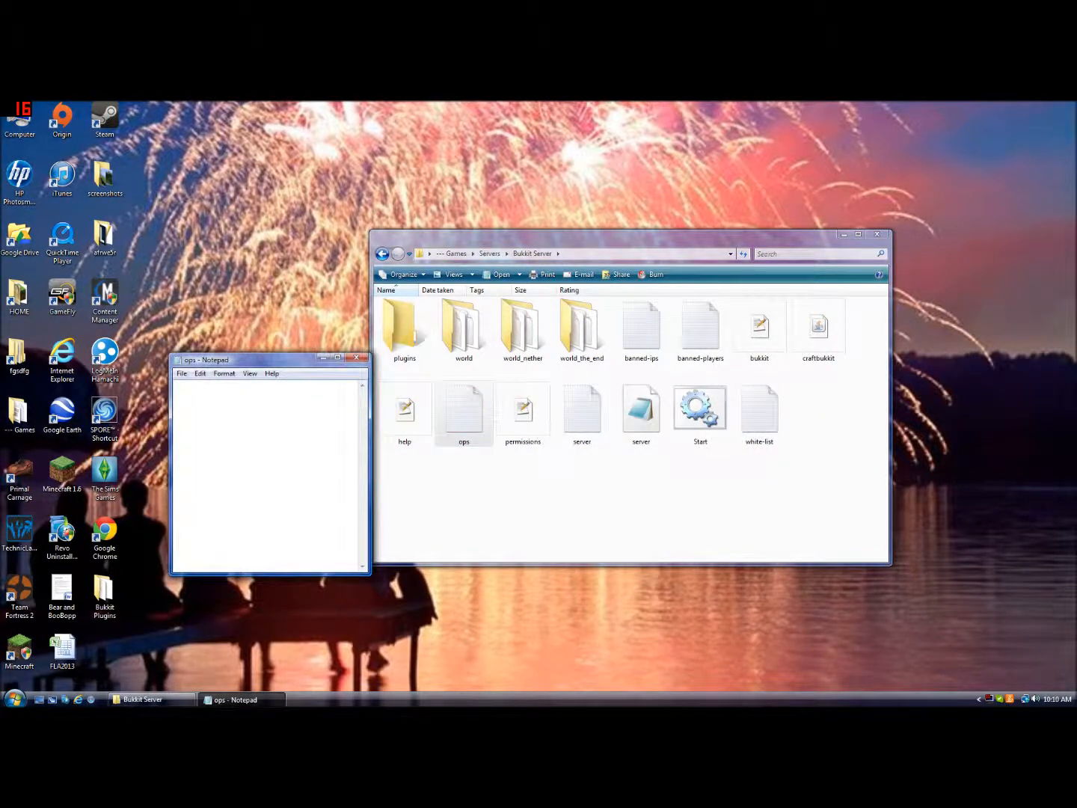
pyautogui.write('legola')
pyautogui.write('rd630')
pyautogui.click(357, 358)
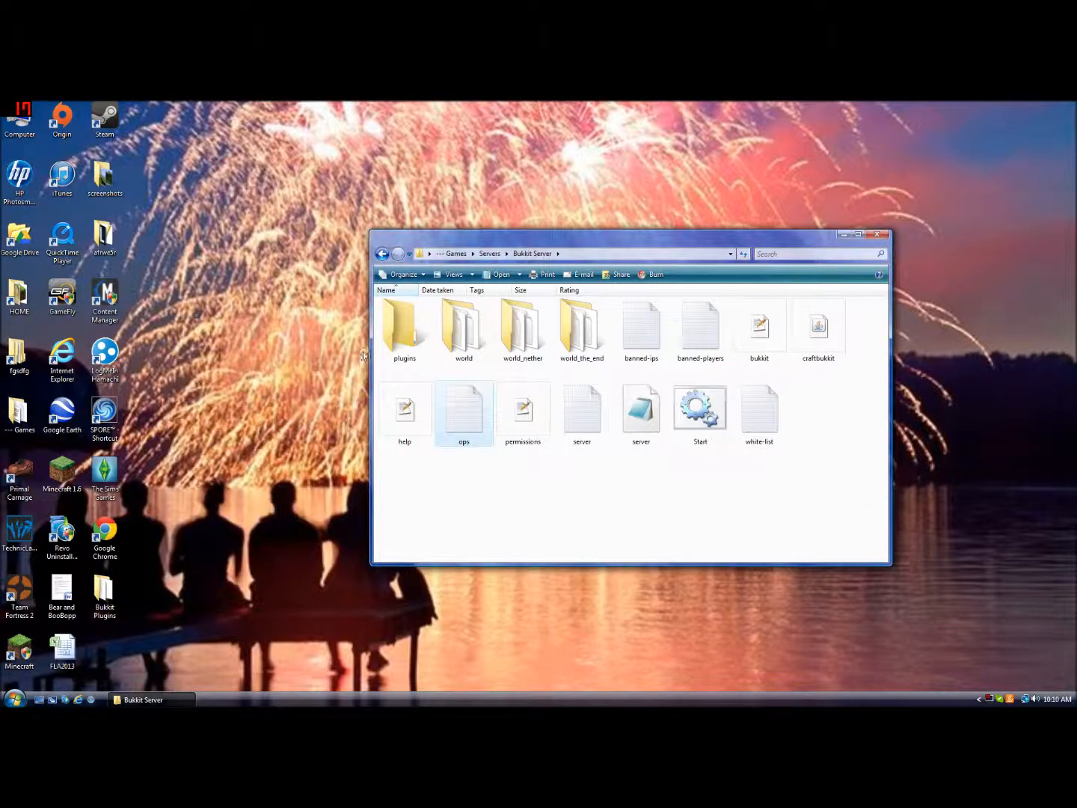
# Open the white-list file, add the player's Minecraft username, and close it
pyautogui.doubleClick(754, 422)
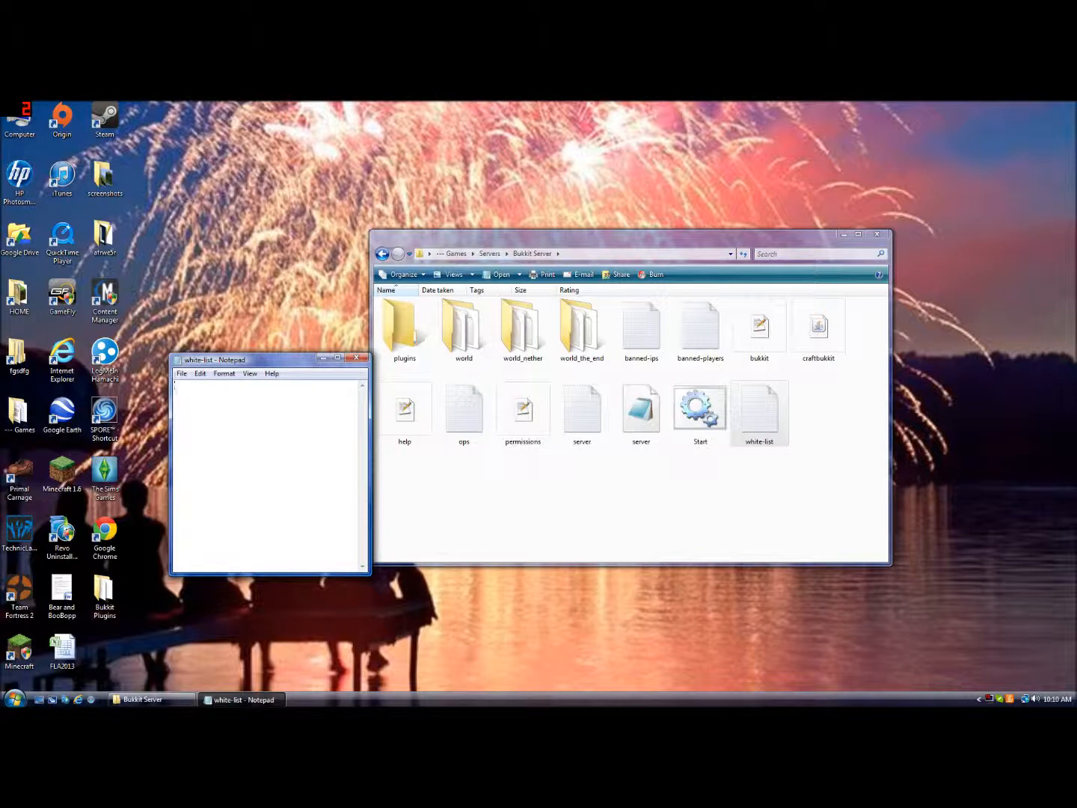
pyautogui.write('1egolord630')
pyautogui.click(362, 361)
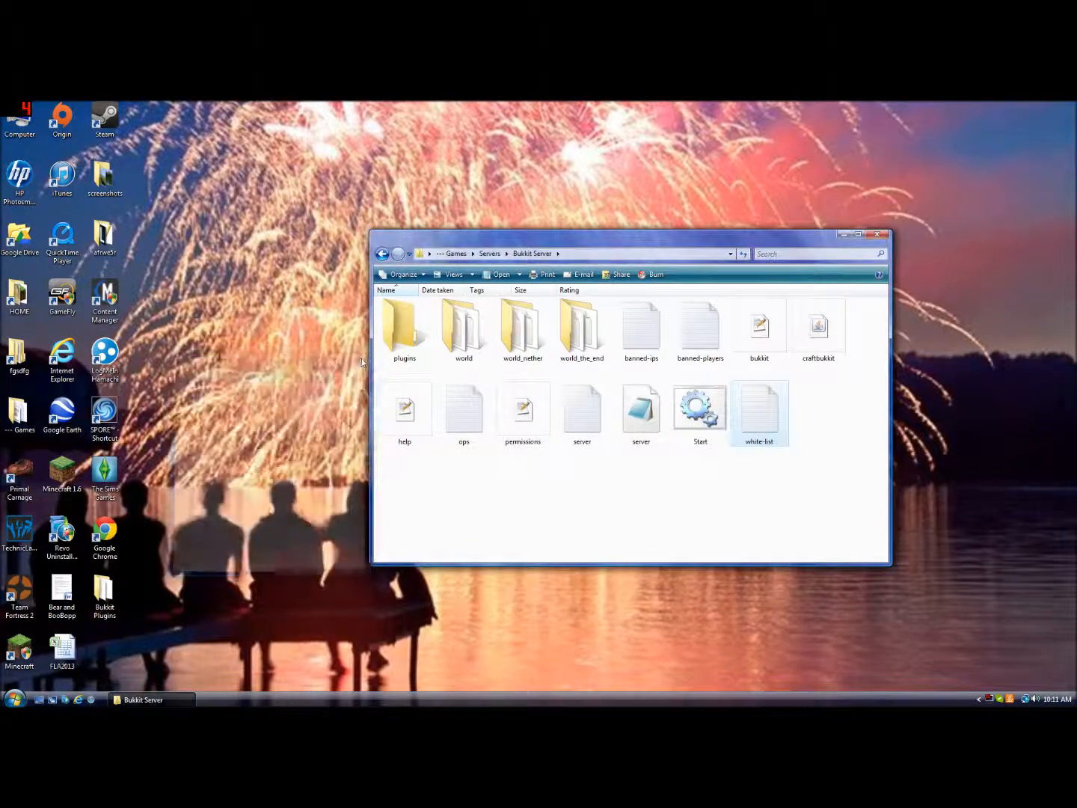
# Open the server properties file in Notepad to review it, then close it
pyautogui.click(706, 534)
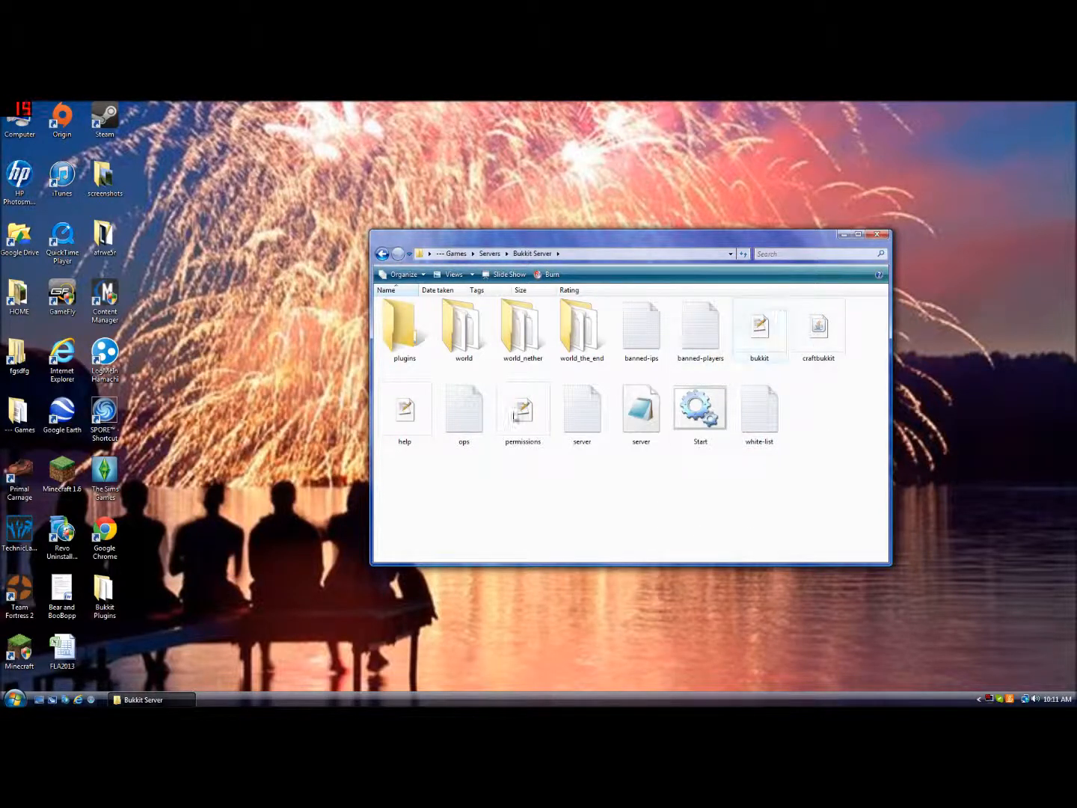
pyautogui.doubleClick(637, 412)
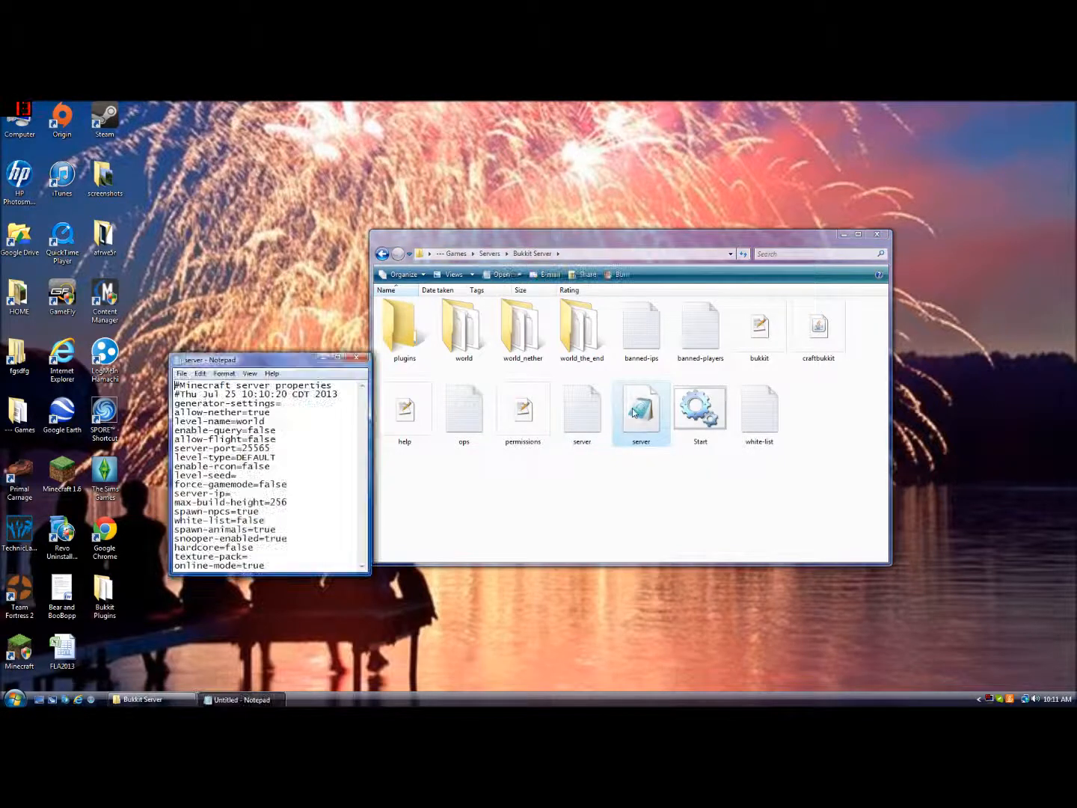
pyautogui.click(357, 359)
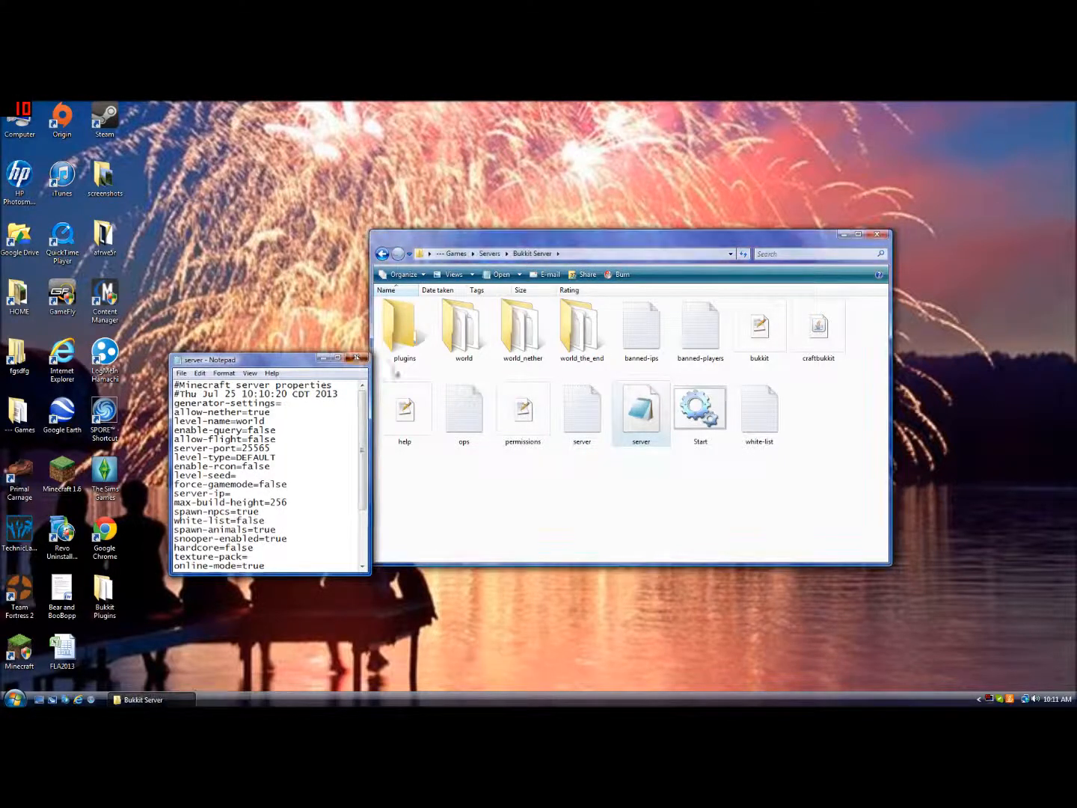
# Open server.properties with Notepad++ by browsing to its program folder, keeping it as the default program for this file type
pyautogui.rightClick(637, 411)
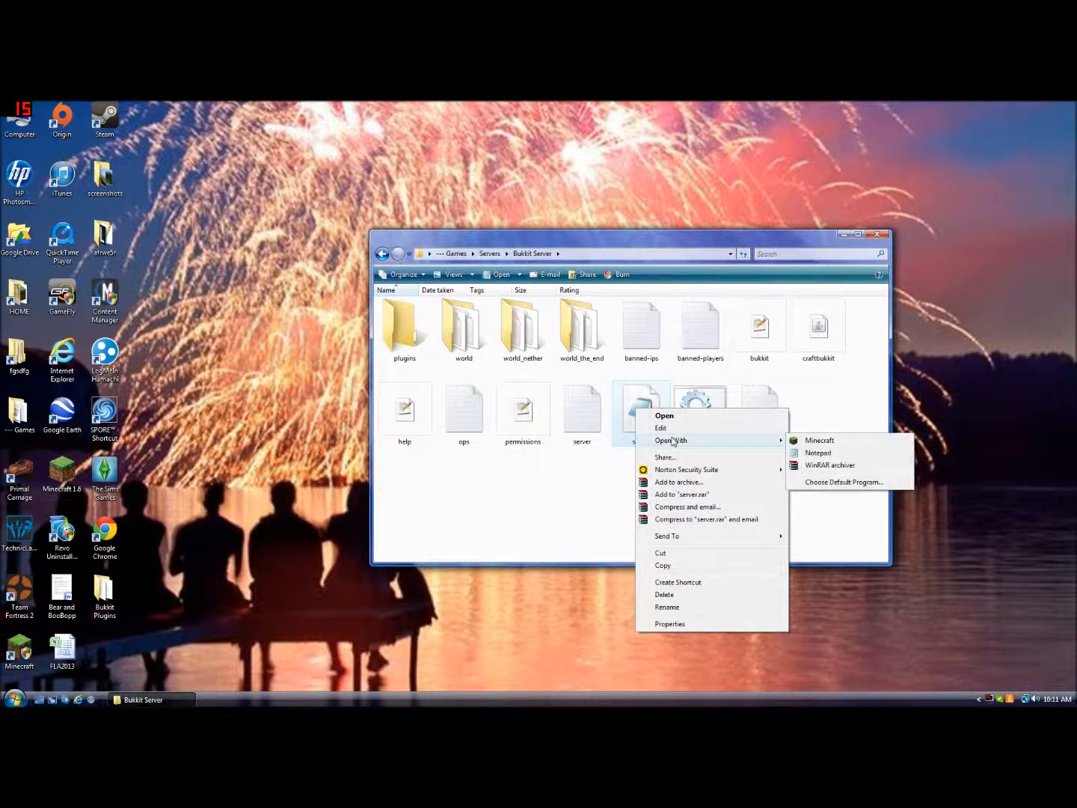
pyautogui.click(845, 481)
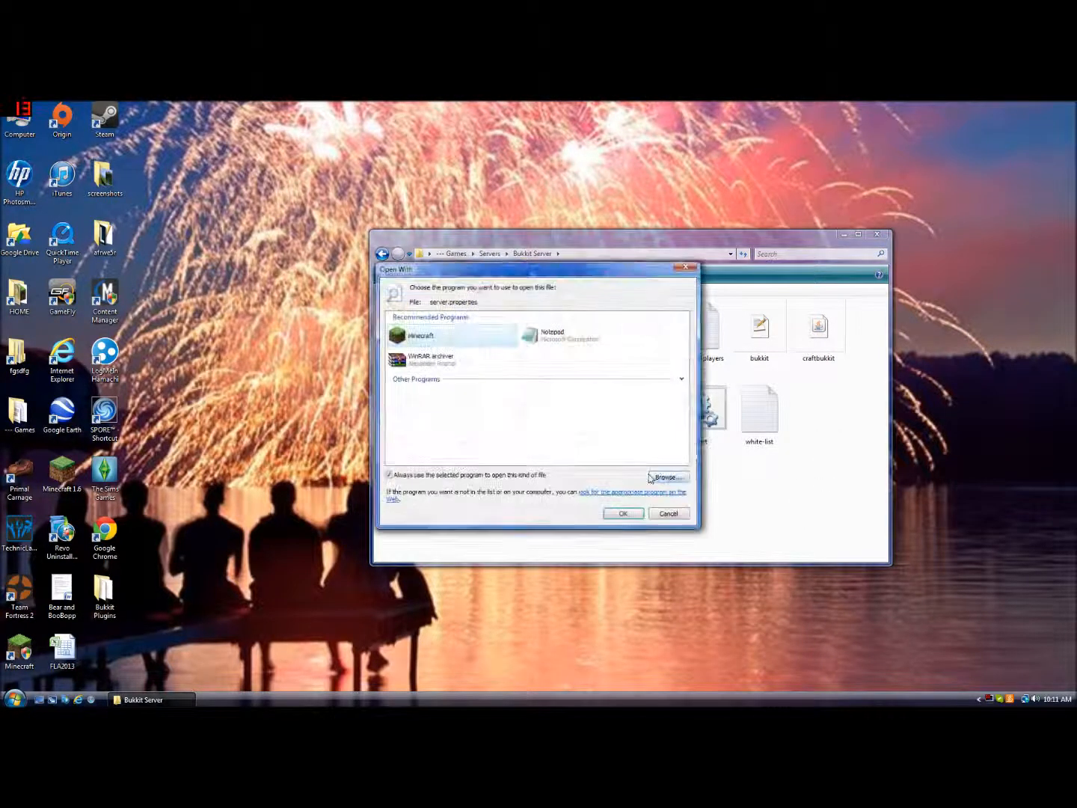
pyautogui.click(656, 479)
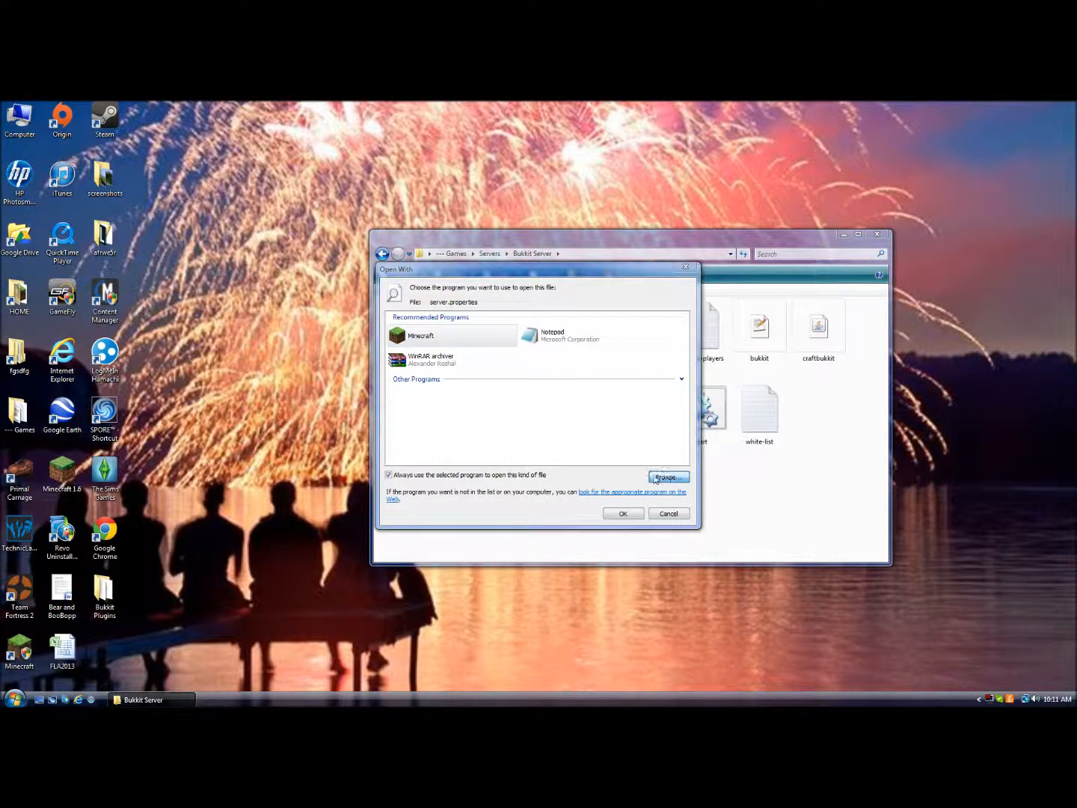
pyautogui.write('not')
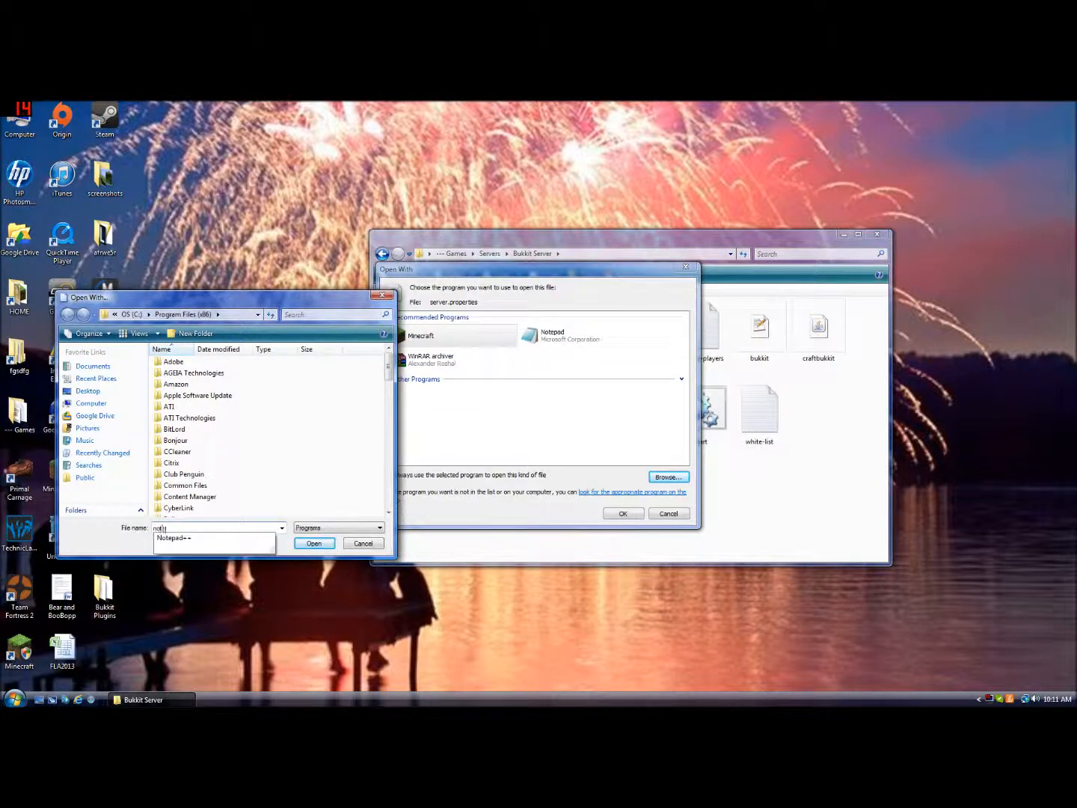
pyautogui.press('Down')
pyautogui.press('Return')
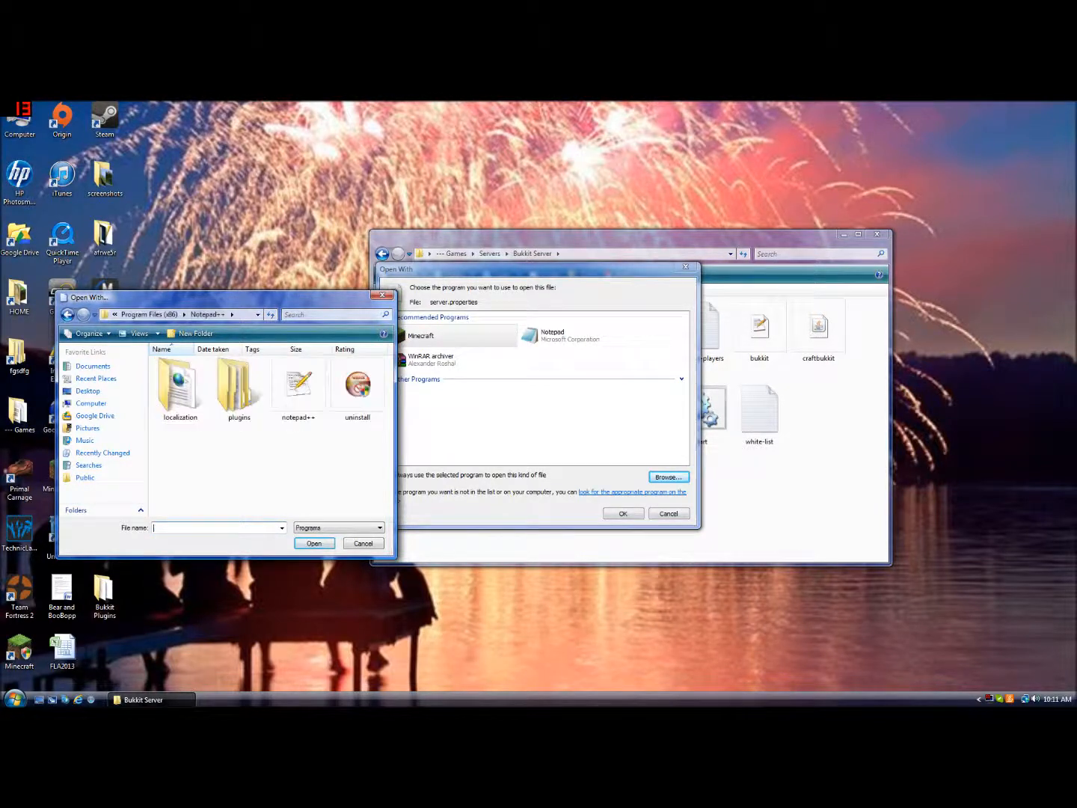
pyautogui.click(292, 385)
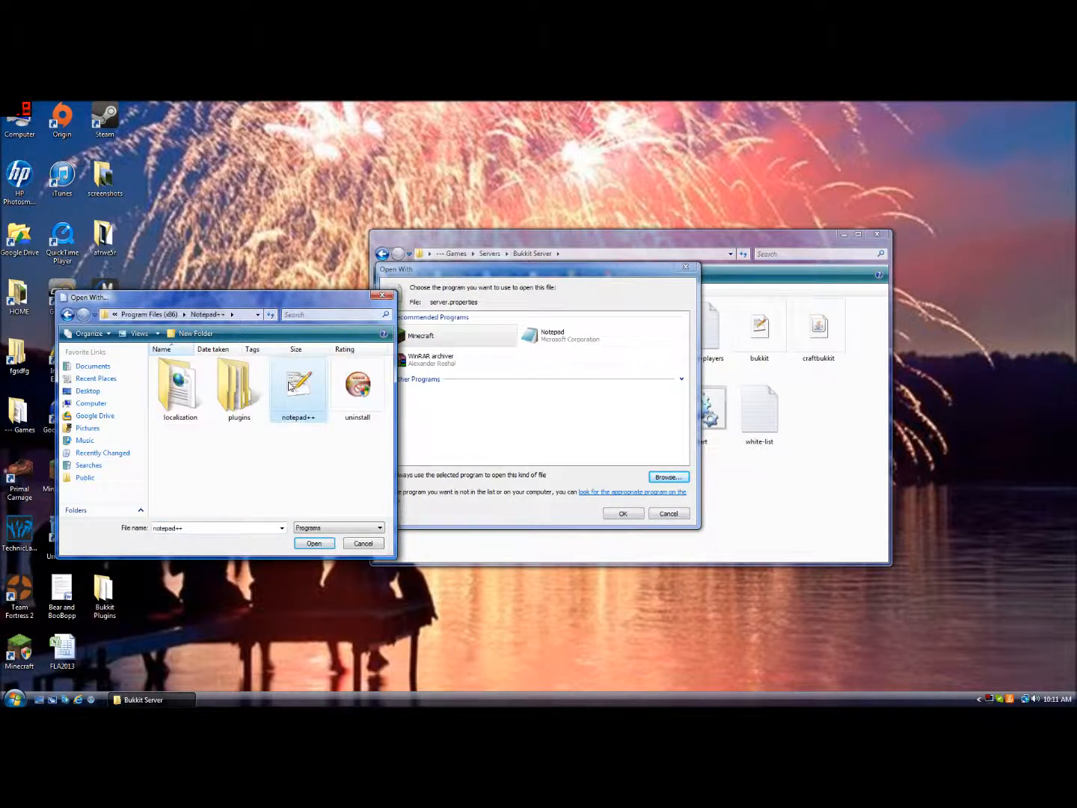
pyautogui.doubleClick(290, 385)
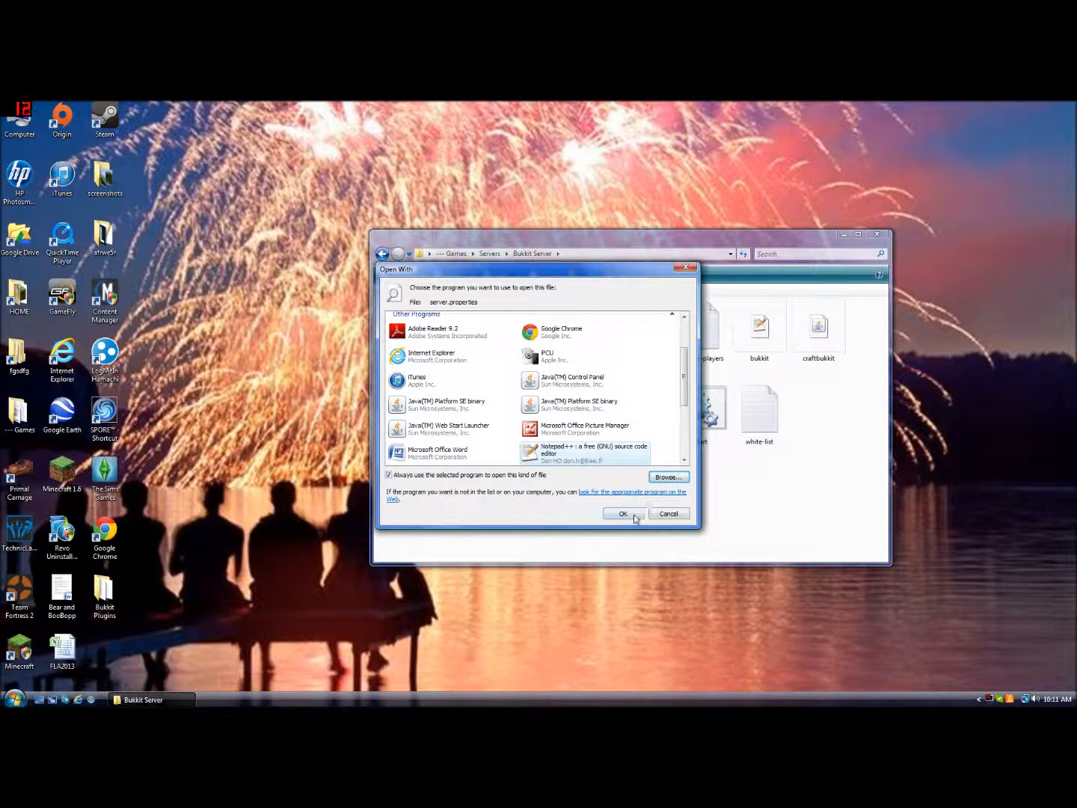
pyautogui.click(633, 517)
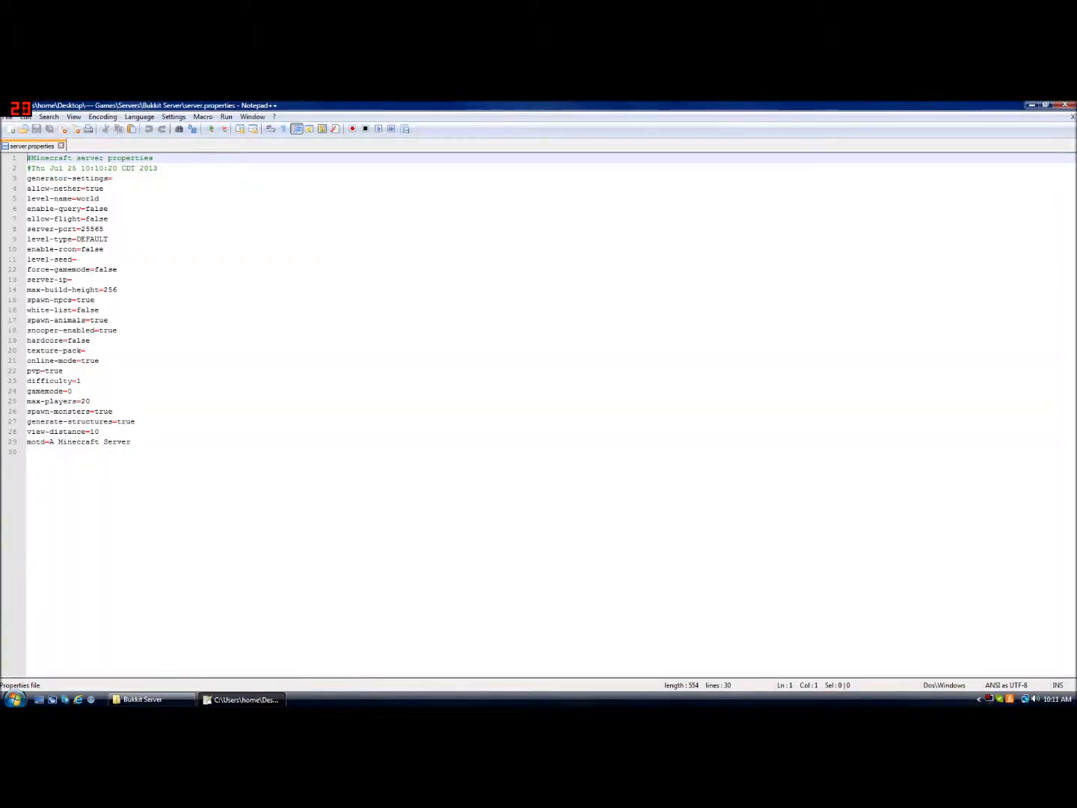
# Go through the first settings and set allow-flight to true in server.properties
pyautogui.click(112, 178)
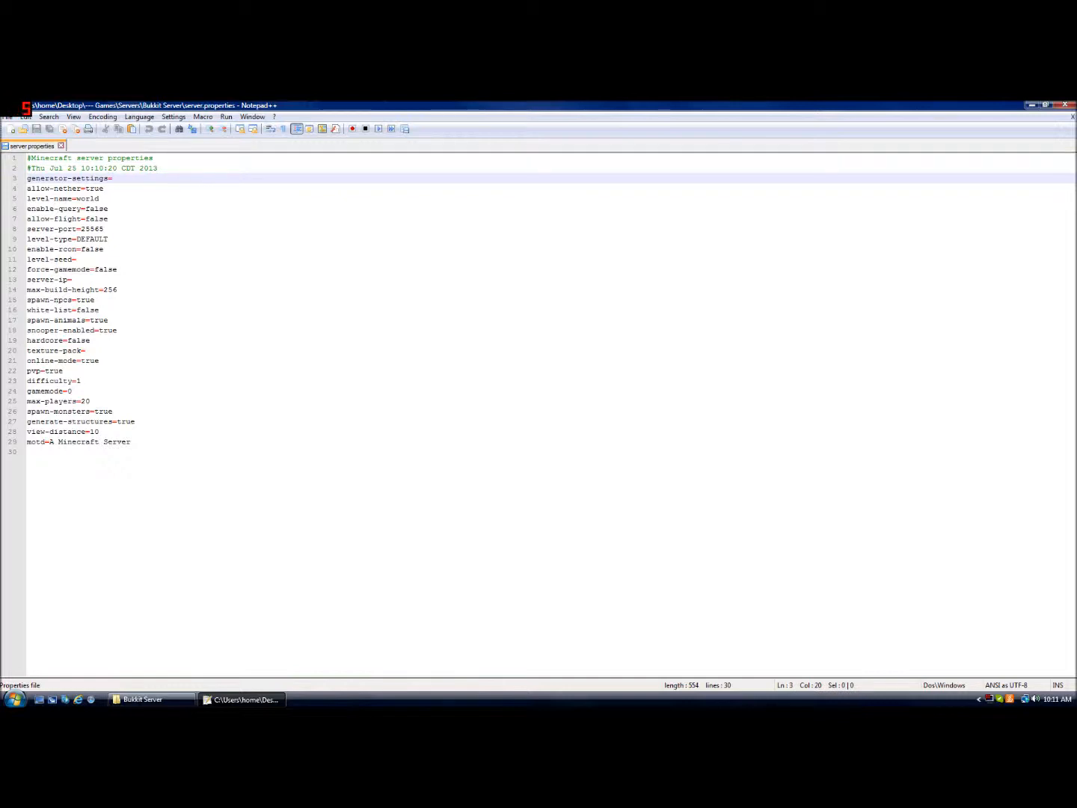
pyautogui.click(104, 189)
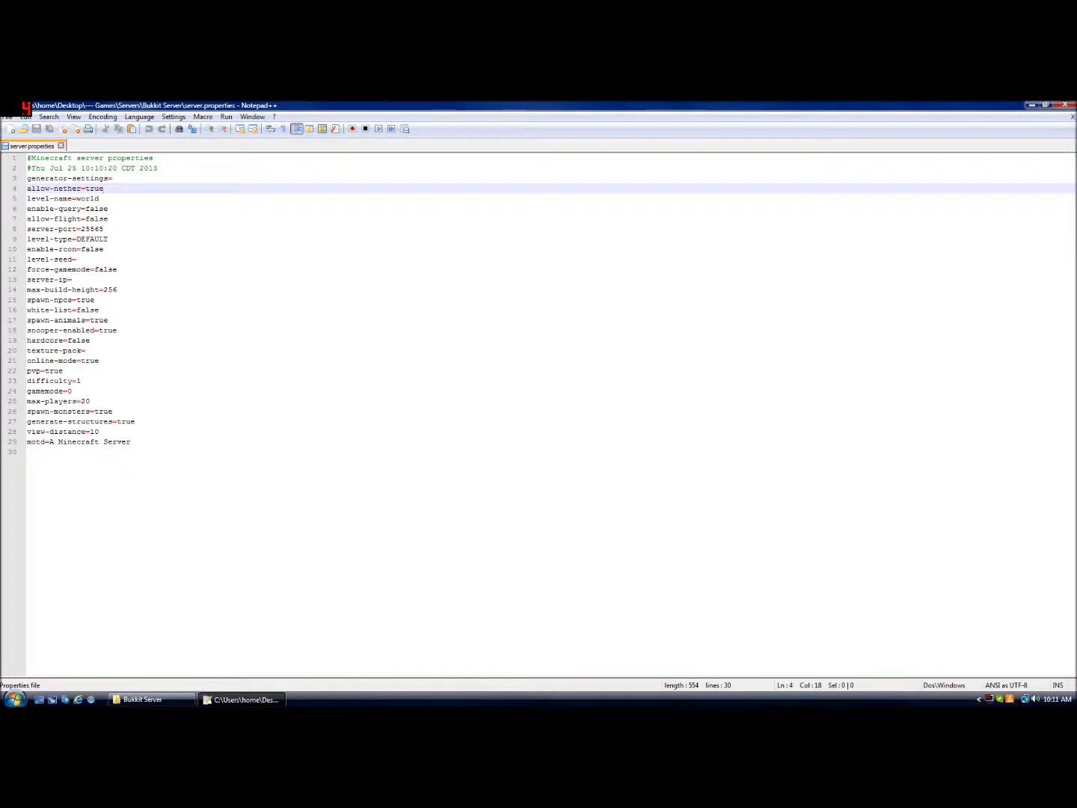
pyautogui.click(99, 199)
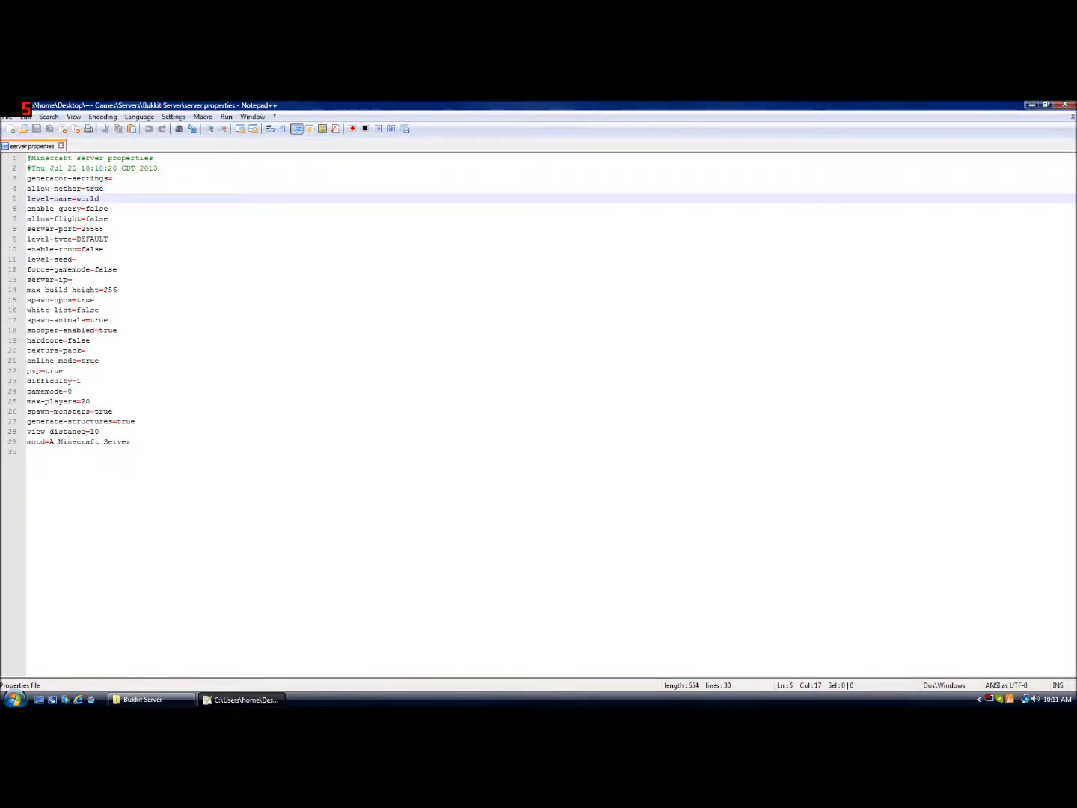
pyautogui.click(109, 209)
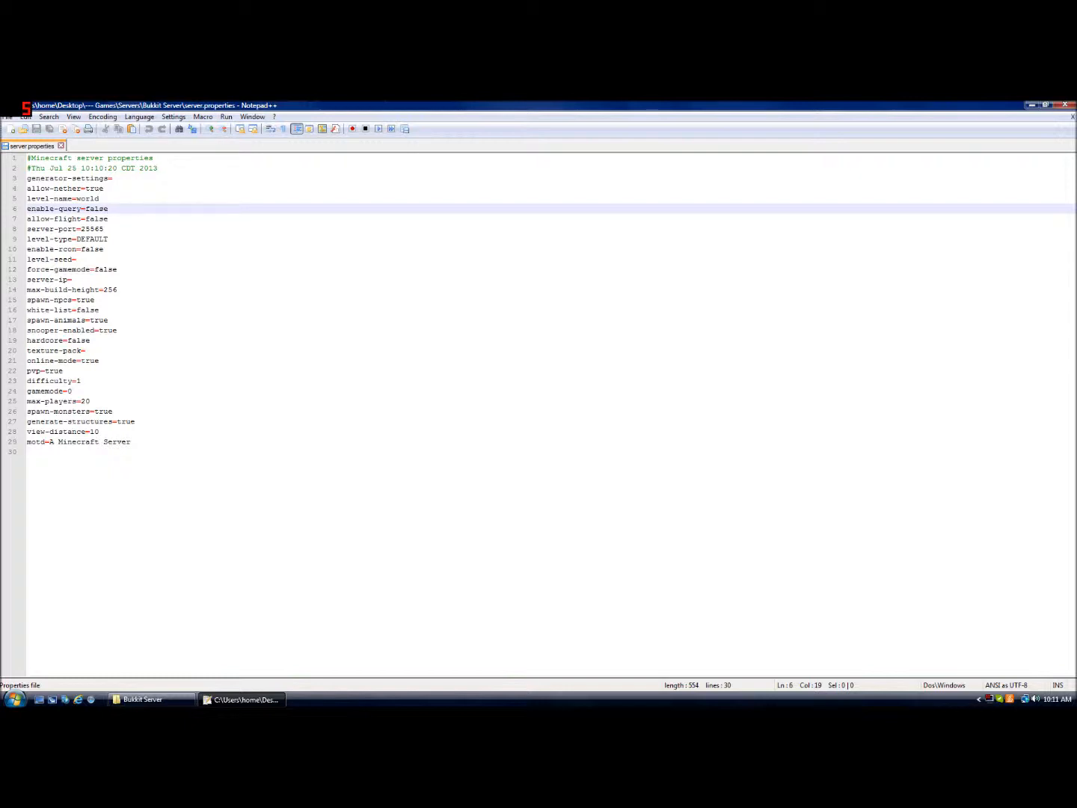
pyautogui.click(109, 219)
pyautogui.press('BackSpace')
pyautogui.press('BackSpace')
pyautogui.press('BackSpace')
pyautogui.press('BackSpace')
pyautogui.press('BackSpace')
pyautogui.write('true')
pyautogui.press('Down')
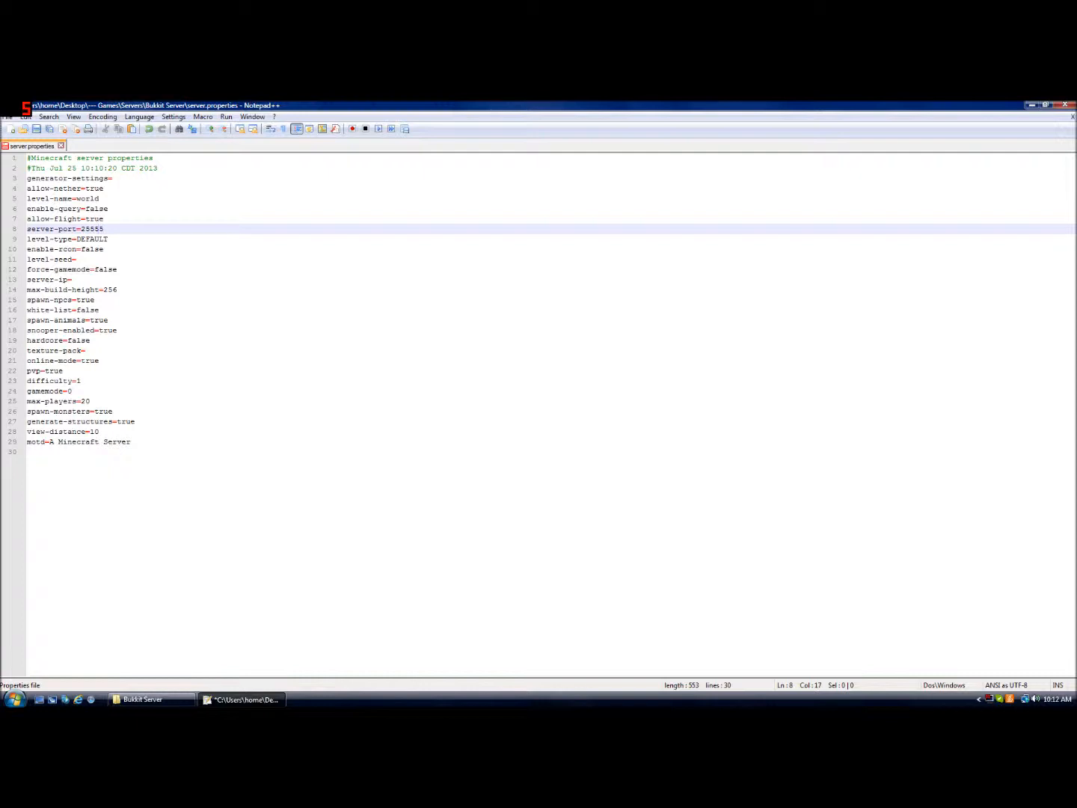
# Step through the settings from server-port down to spawn-npcs to review their values
pyautogui.press('Down')
pyautogui.press('Up')
pyautogui.press('Down')
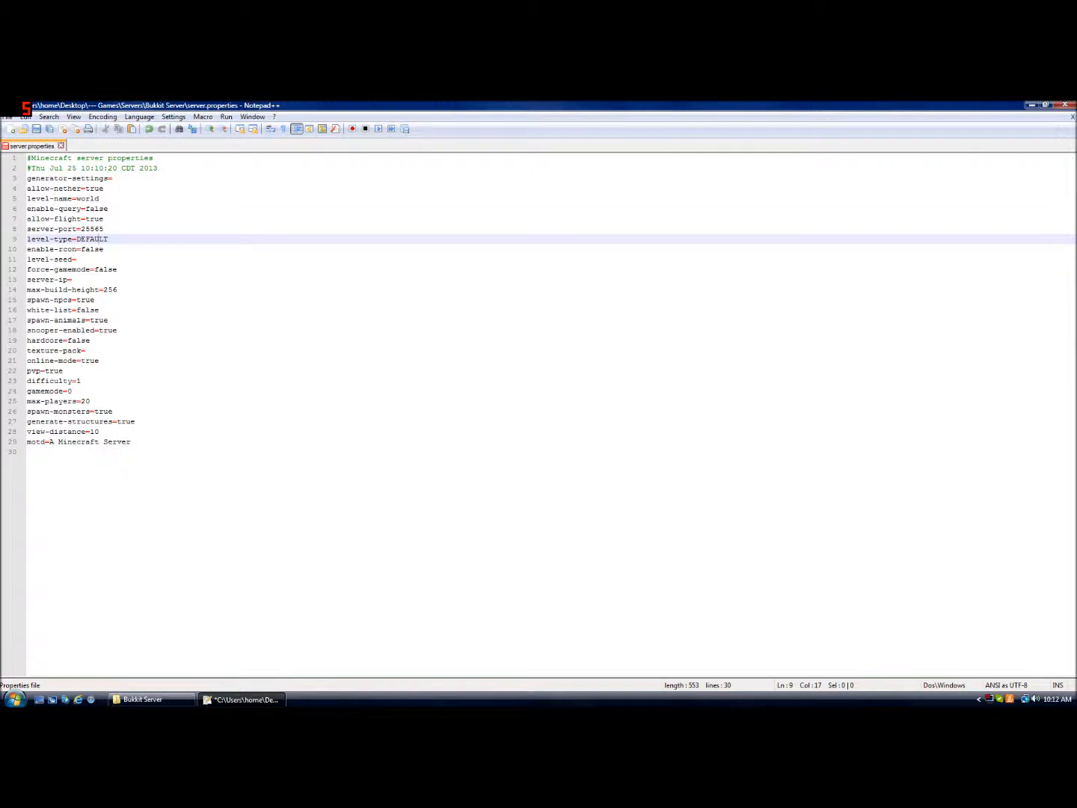
pyautogui.press('Up')
pyautogui.press('Down')
pyautogui.press('End')
pyautogui.press('Right')
pyautogui.press('Down')
pyautogui.press('Right')
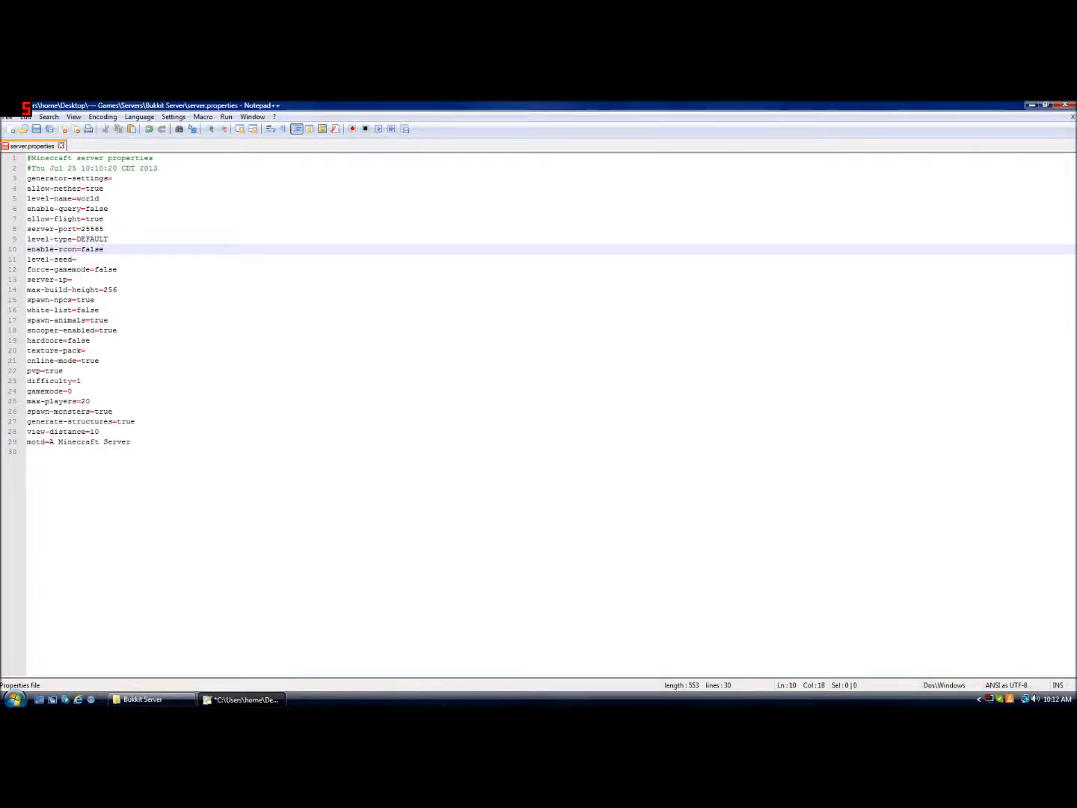
pyautogui.press('Down')
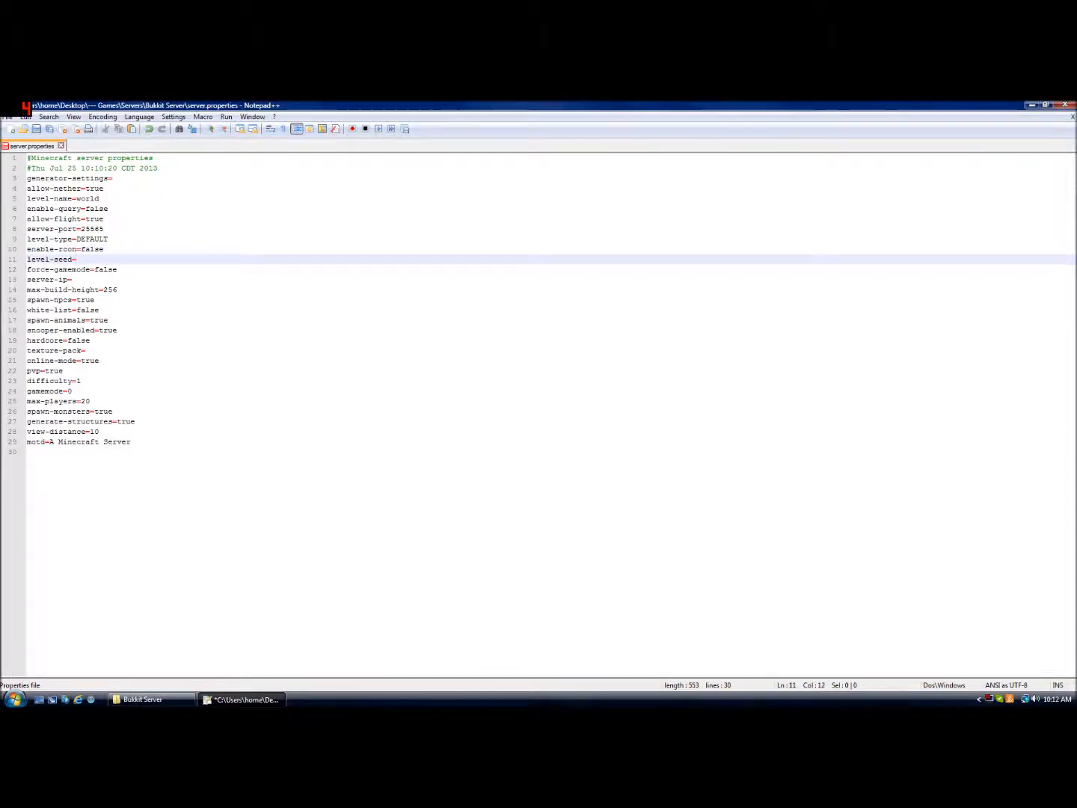
pyautogui.press('Down')
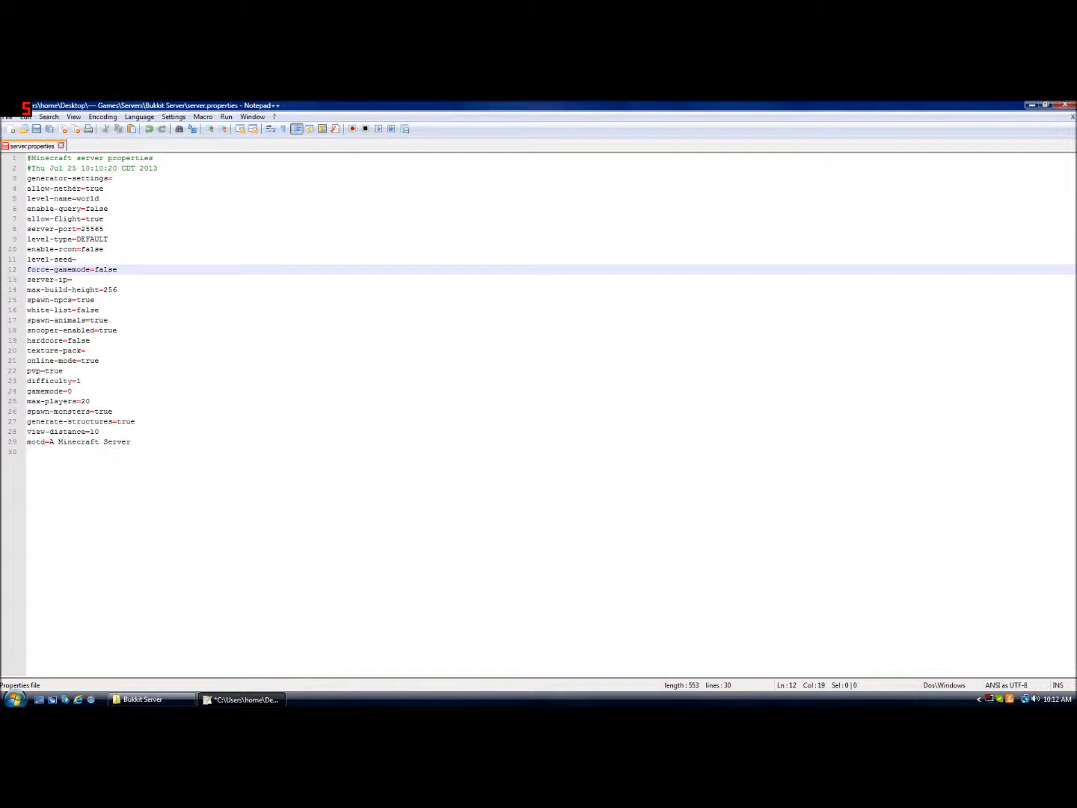
pyautogui.click(72, 280)
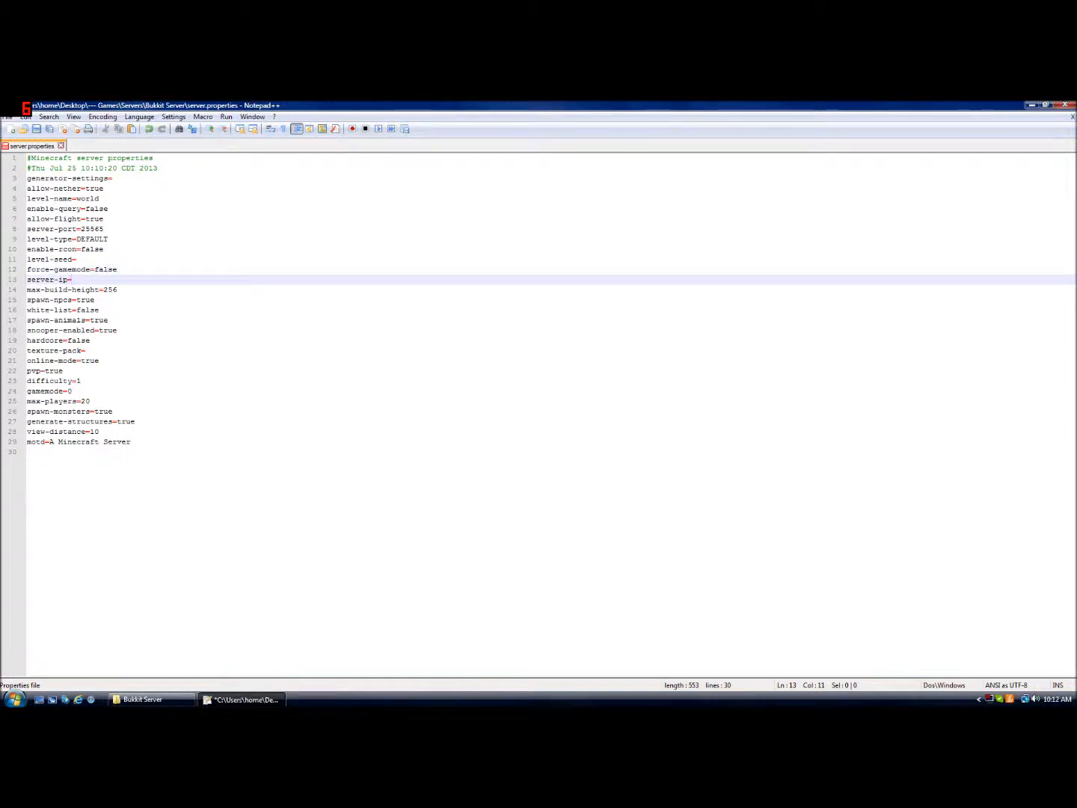
pyautogui.press('Right')
pyautogui.press('Right')
pyautogui.press('Up')
pyautogui.press('Right')
pyautogui.press('Right')
pyautogui.press('Down')
pyautogui.press('Right')
pyautogui.press('Right')
pyautogui.press('Right')
pyautogui.press('Right')
pyautogui.press('Right')
pyautogui.press('Right')
pyautogui.press('Right')
pyautogui.press('Right')
pyautogui.press('Right')
pyautogui.press('Right')
pyautogui.press('Right')
pyautogui.press('Right')
pyautogui.press('Right')
pyautogui.press('Right')
pyautogui.press('Right')
pyautogui.press('Right')
pyautogui.press('Right')
pyautogui.press('Right')
pyautogui.press('Down')
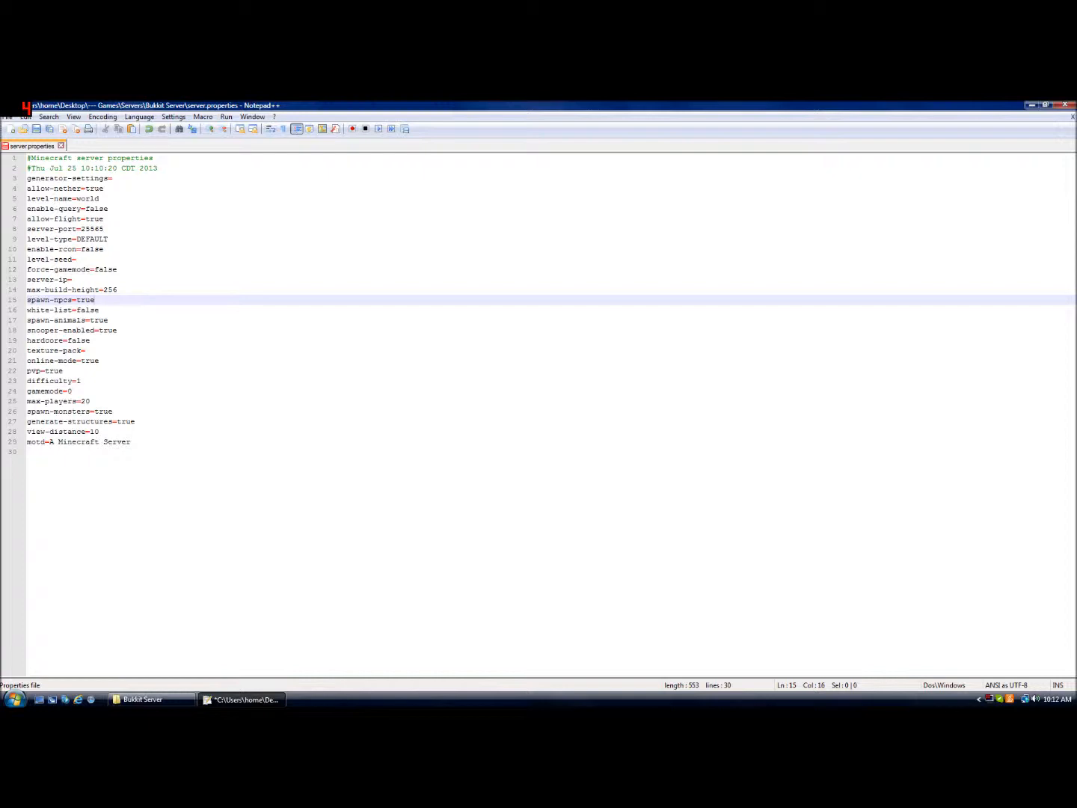
# Set white-list to true
pyautogui.press('Down')
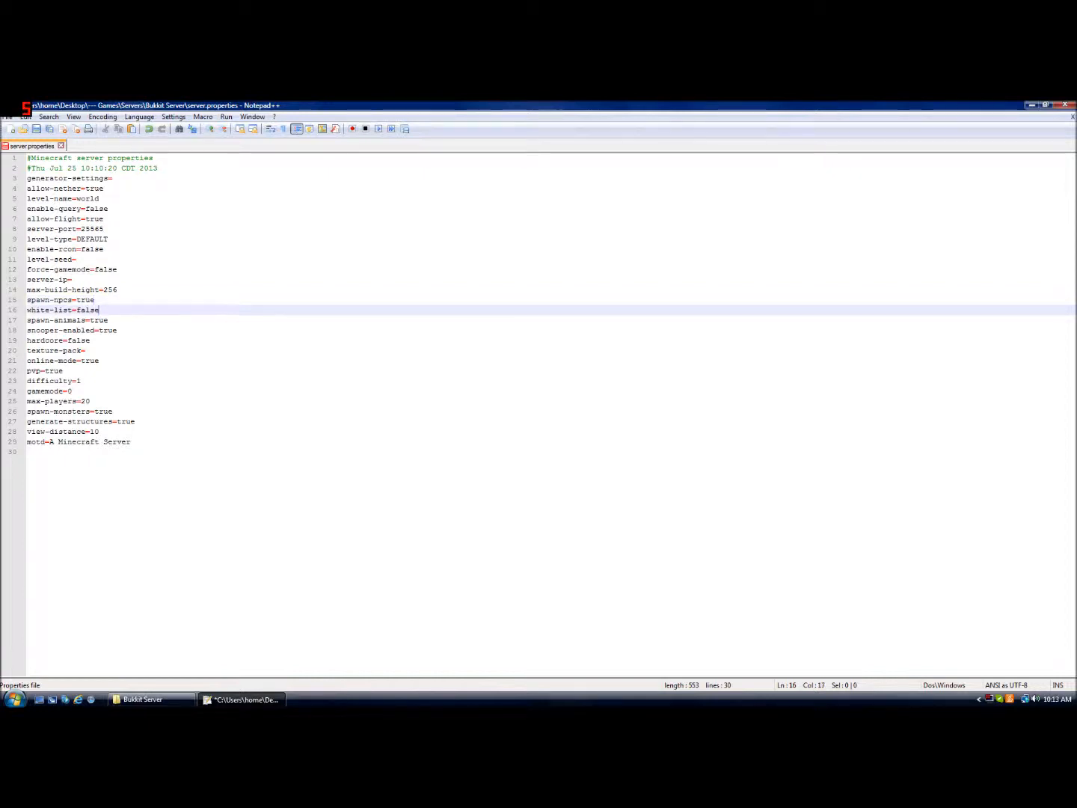
pyautogui.press('BackSpace')
pyautogui.press('BackSpace')
pyautogui.press('BackSpace')
pyautogui.write('t')
pyautogui.press('Down')
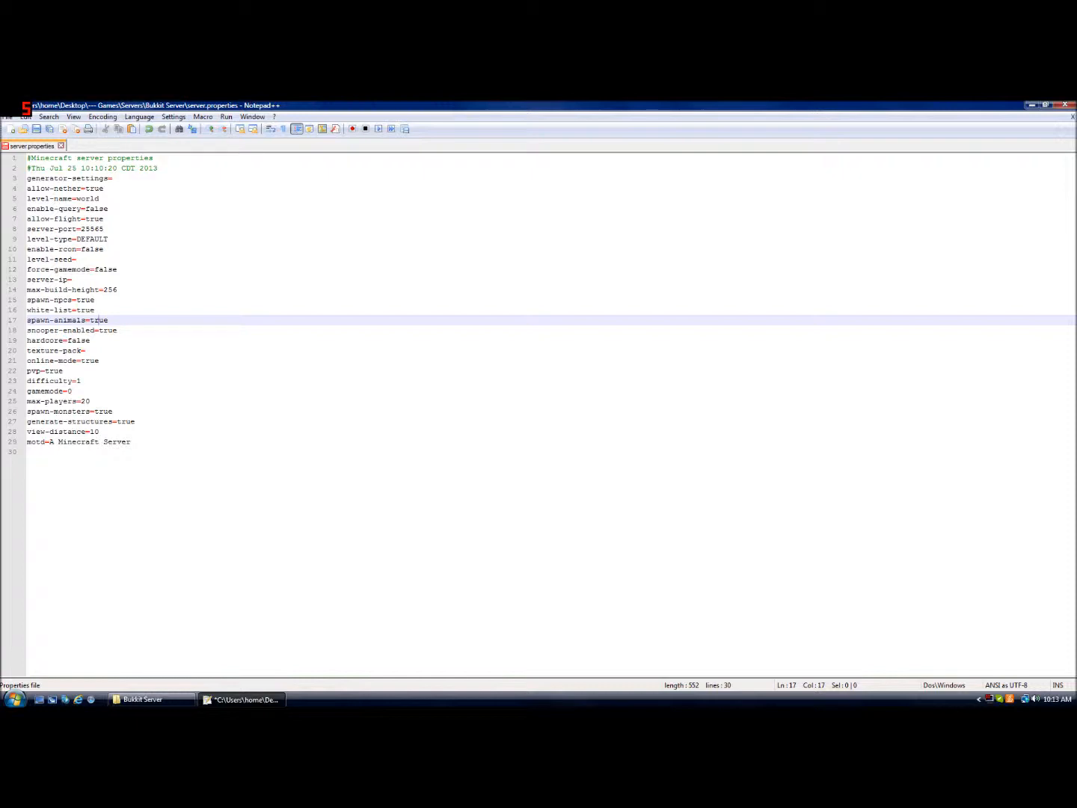
# Review the next settings and set difficulty to 2
pyautogui.press('Down')
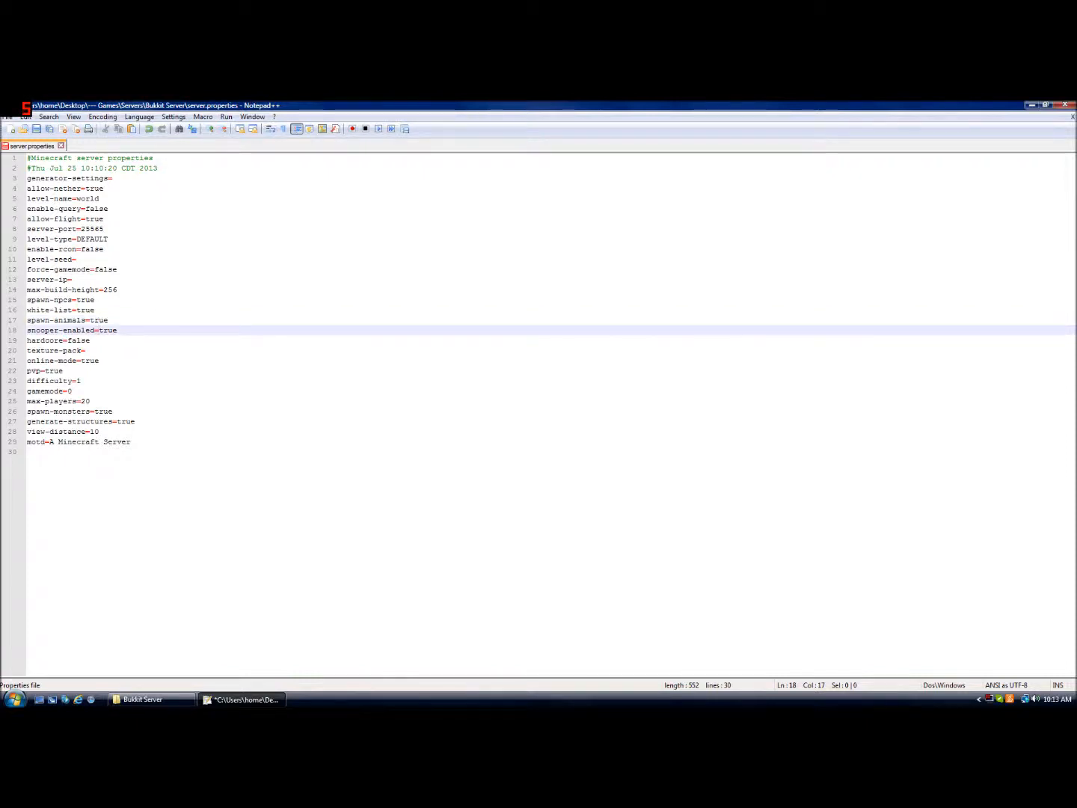
pyautogui.press('Down')
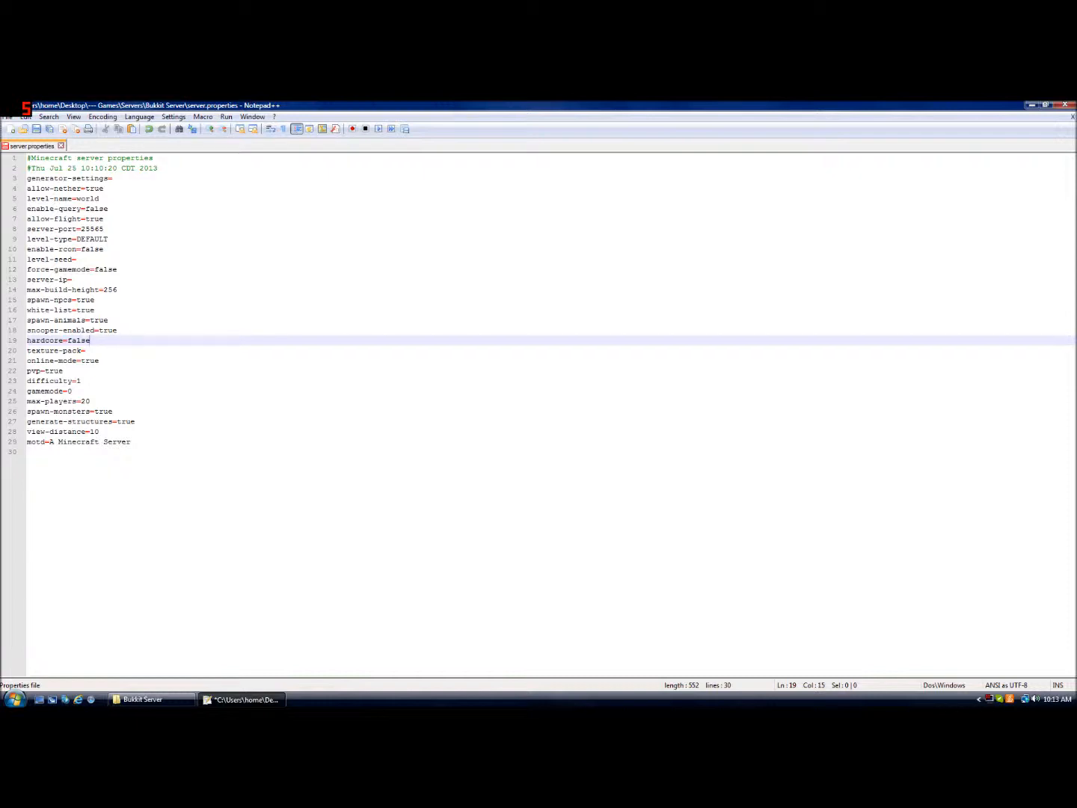
pyautogui.click(85, 351)
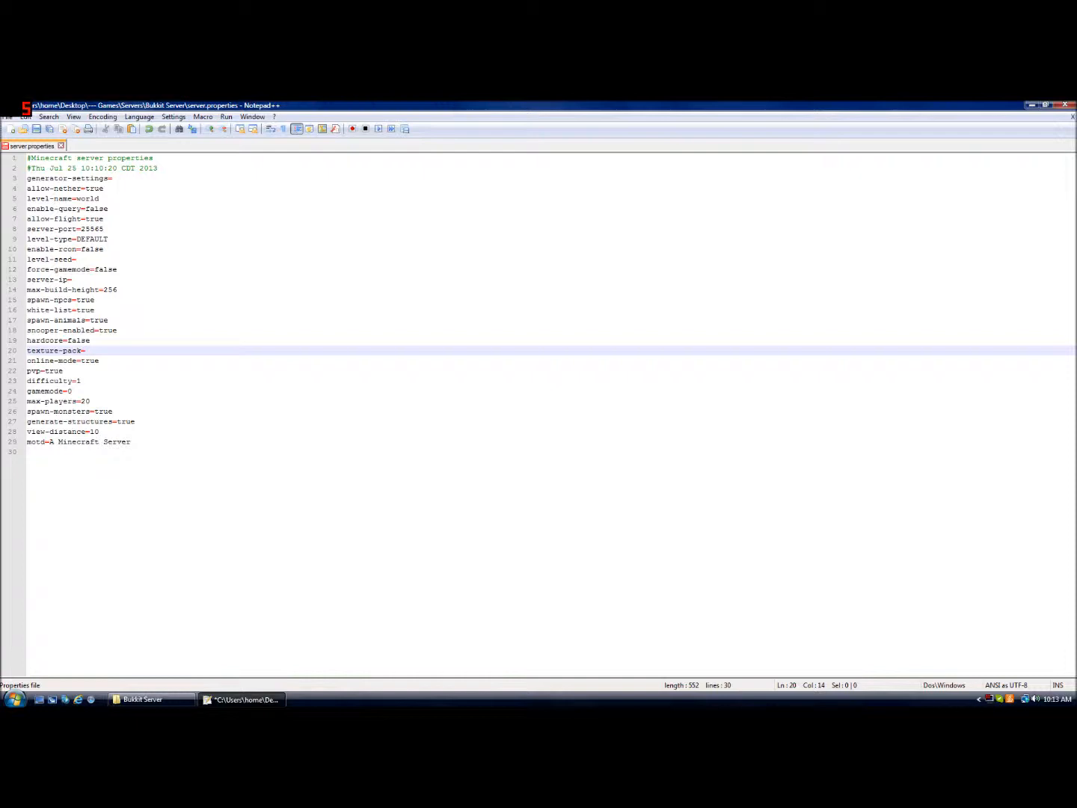
pyautogui.click(98, 360)
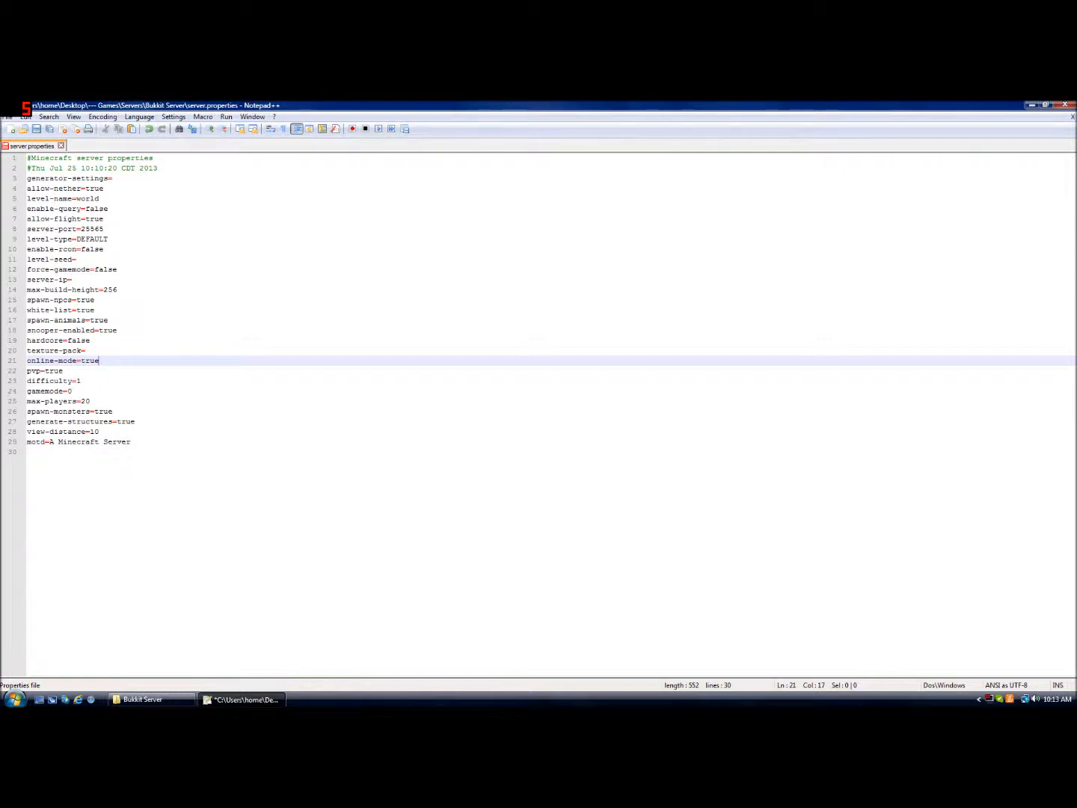
pyautogui.click(63, 371)
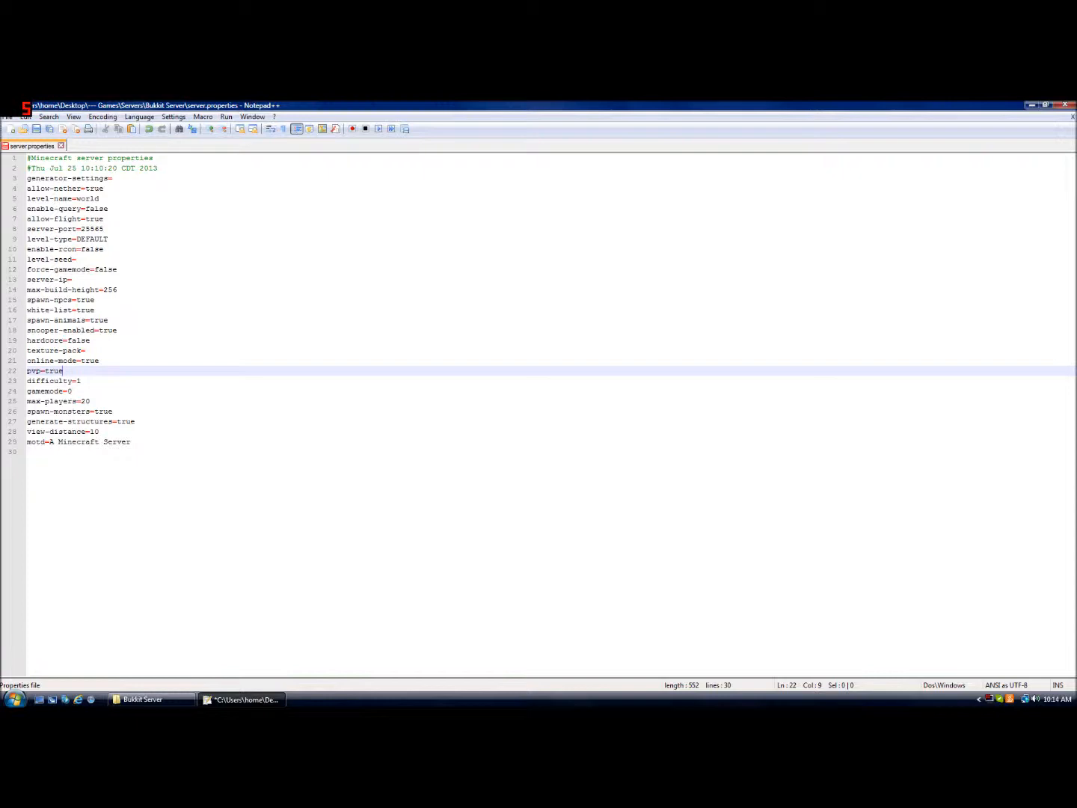
pyautogui.click(81, 381)
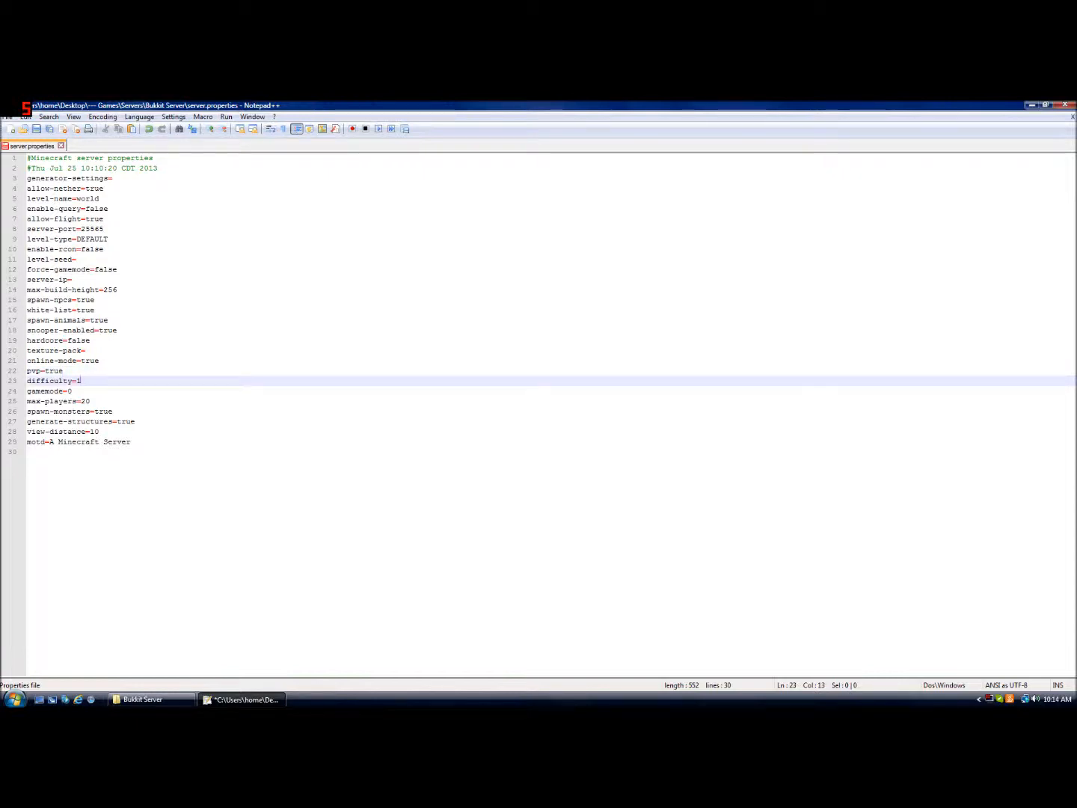
pyautogui.press('BackSpace')
pyautogui.write('0')
# Set gamemode to 0 and max-players to 30
pyautogui.click(72, 391)
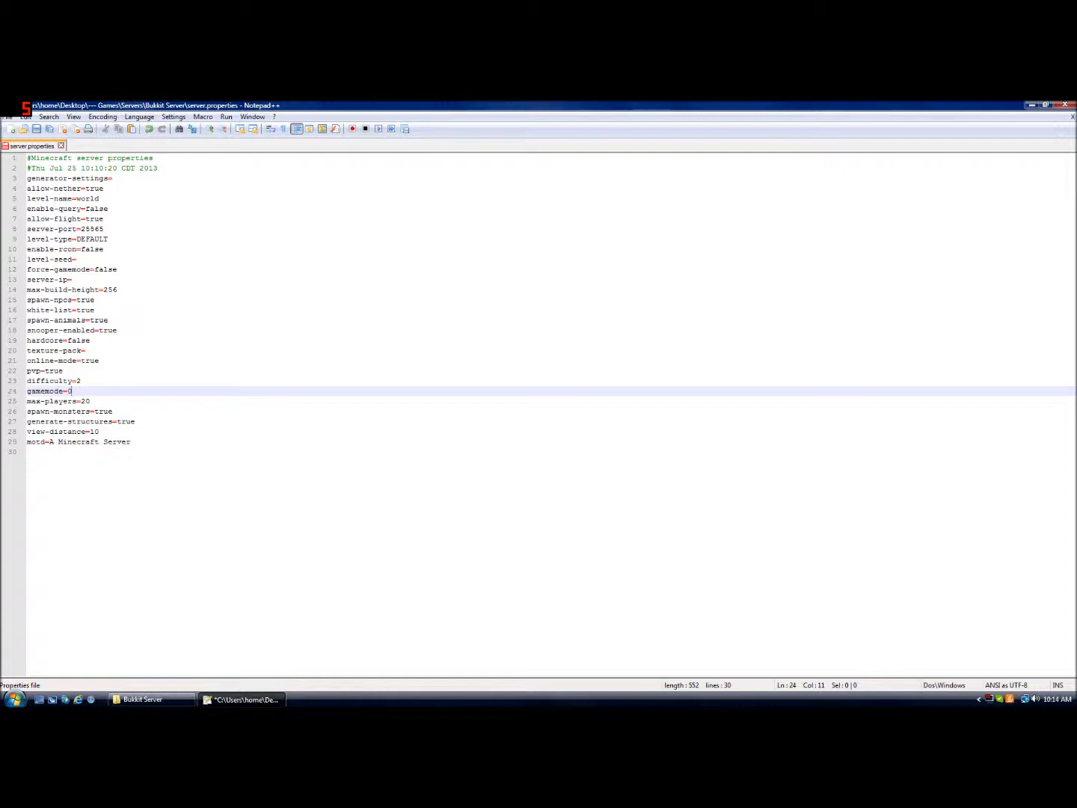
pyautogui.press('BackSpace')
pyautogui.write('1')
pyautogui.press('Down')
pyautogui.press('Right')
pyautogui.press('Right')
pyautogui.press('Right')
pyautogui.press('BackSpace')
pyautogui.press('BackSpace')
pyautogui.write('3030')
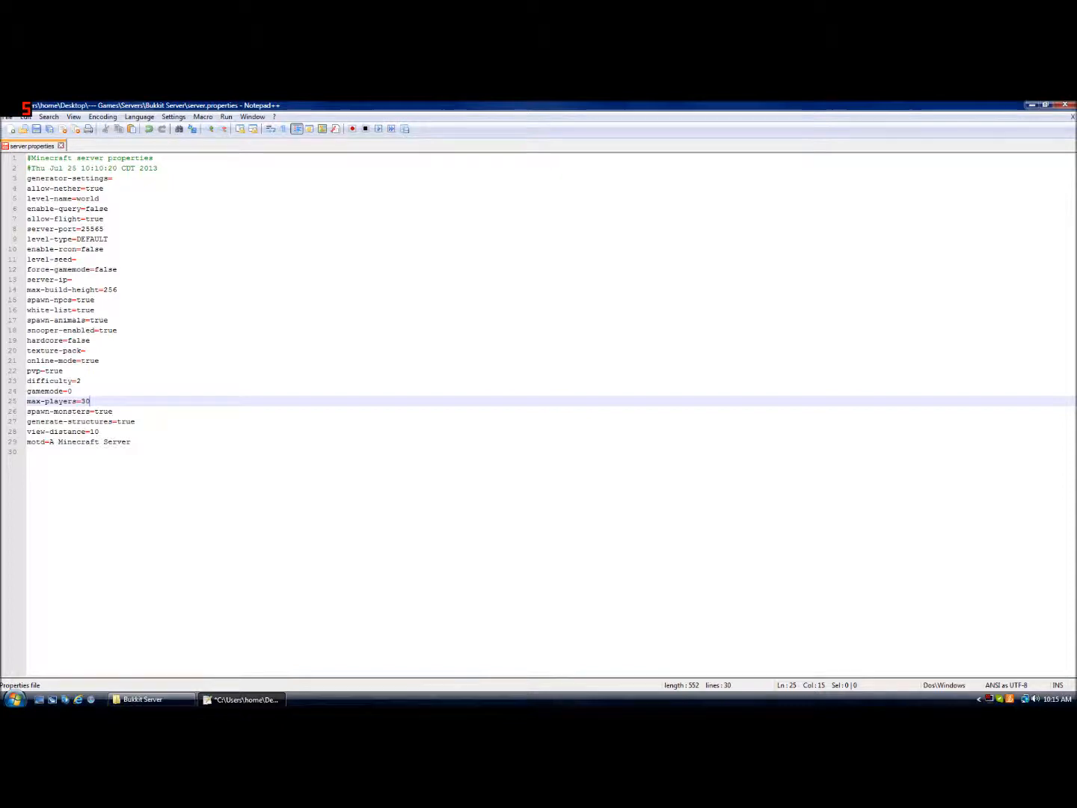
pyautogui.press('Down')
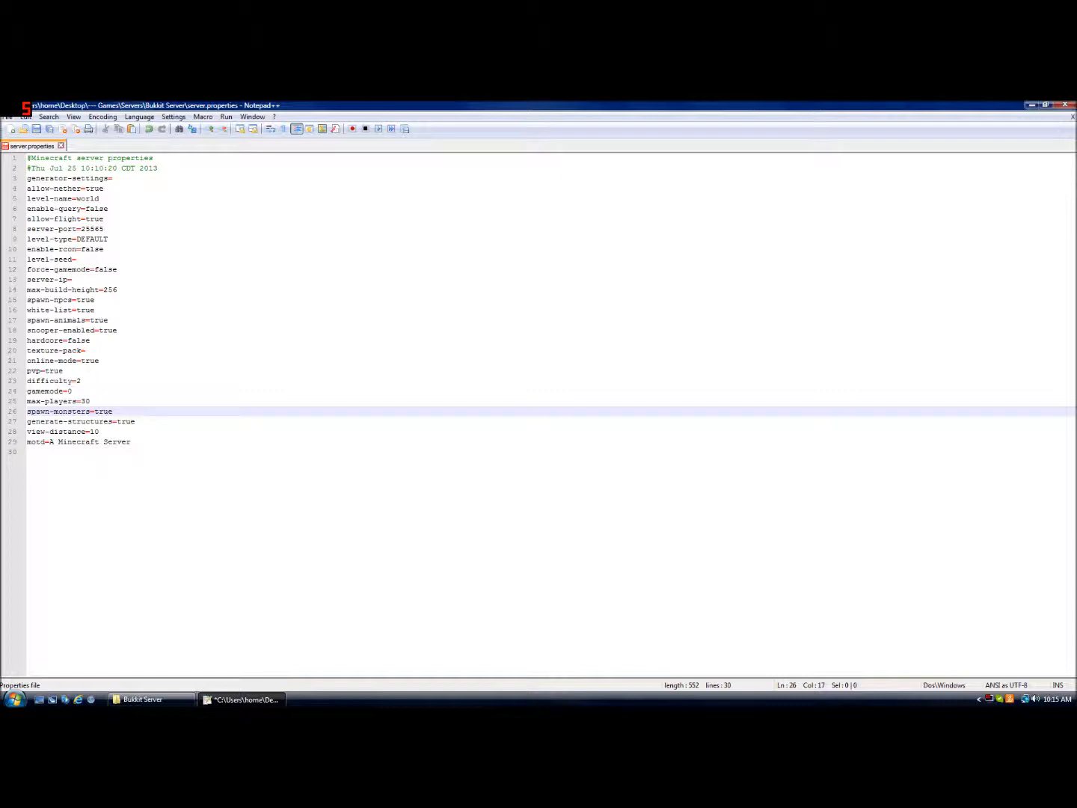
# Change the motd to Under Construction, save server.properties, and close the editor
pyautogui.press('Down')
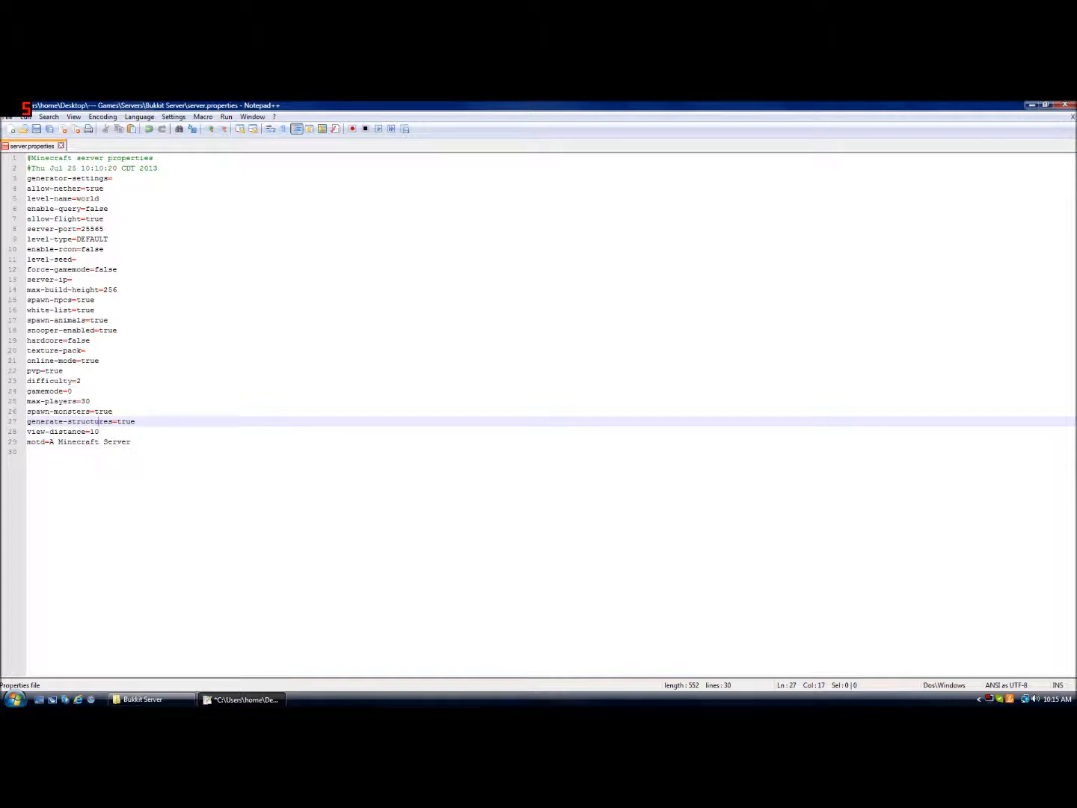
pyautogui.press('Down')
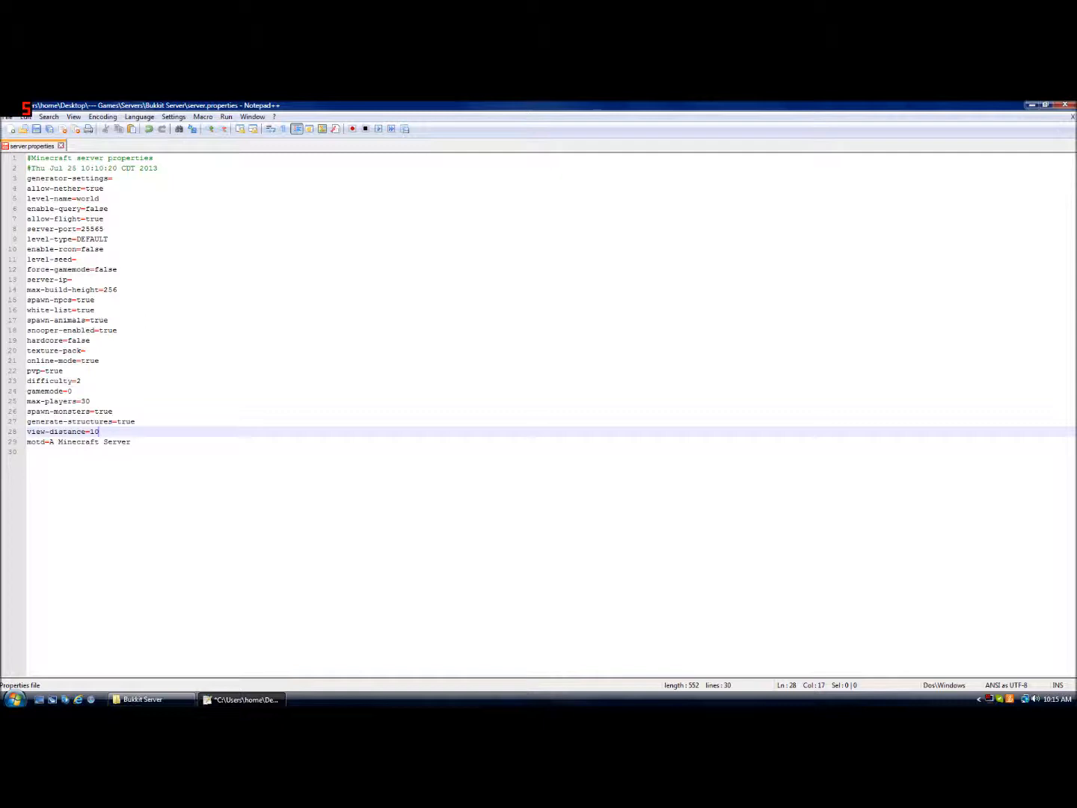
pyautogui.press('Down')
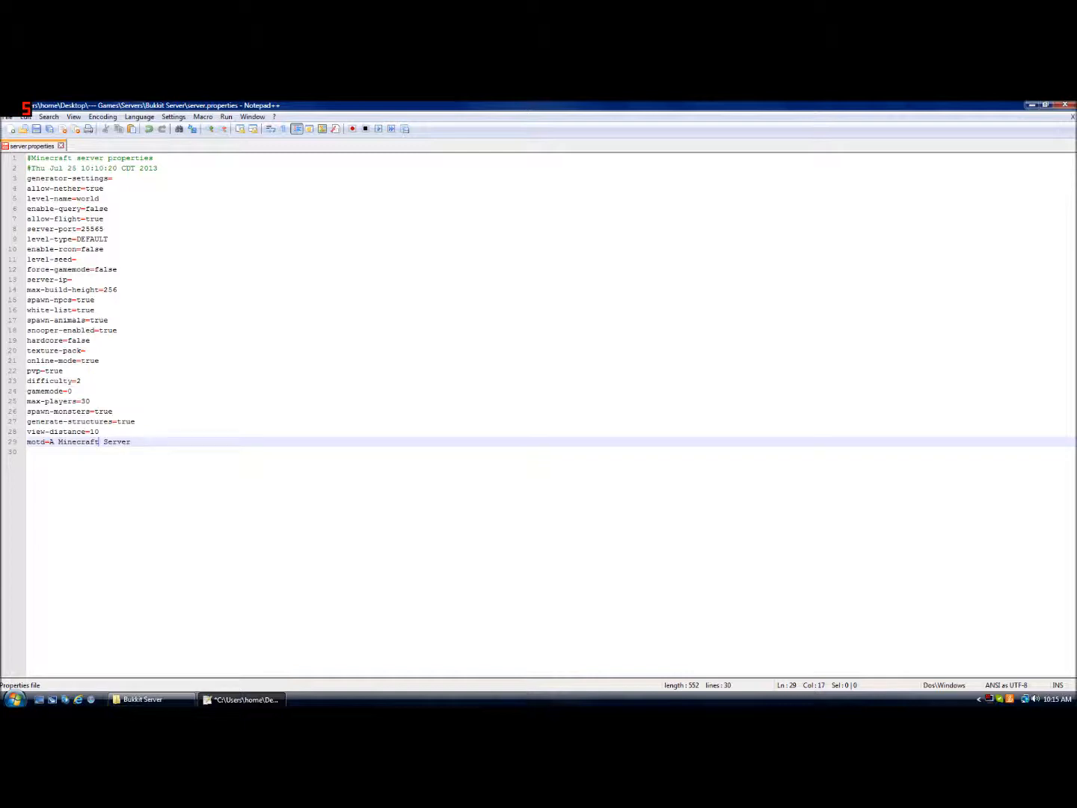
pyautogui.press('Right')
pyautogui.press('End')
pyautogui.press('BackSpace')
pyautogui.press('BackSpace')
pyautogui.press('BackSpace')
pyautogui.press('BackSpace')
pyautogui.press('BackSpace')
pyautogui.press('BackSpace')
pyautogui.press('BackSpace')
pyautogui.press('BackSpace')
pyautogui.press('BackSpace')
pyautogui.press('BackSpace')
pyautogui.press('BackSpace')
pyautogui.press('BackSpace')
pyautogui.press('BackSpace')
pyautogui.press('BackSpace')
pyautogui.press('BackSpace')
pyautogui.press('BackSpace')
pyautogui.press('BackSpace')
pyautogui.press('BackSpace')
pyautogui.write('Under Construction')
pyautogui.hotkey('ctrl', 's')
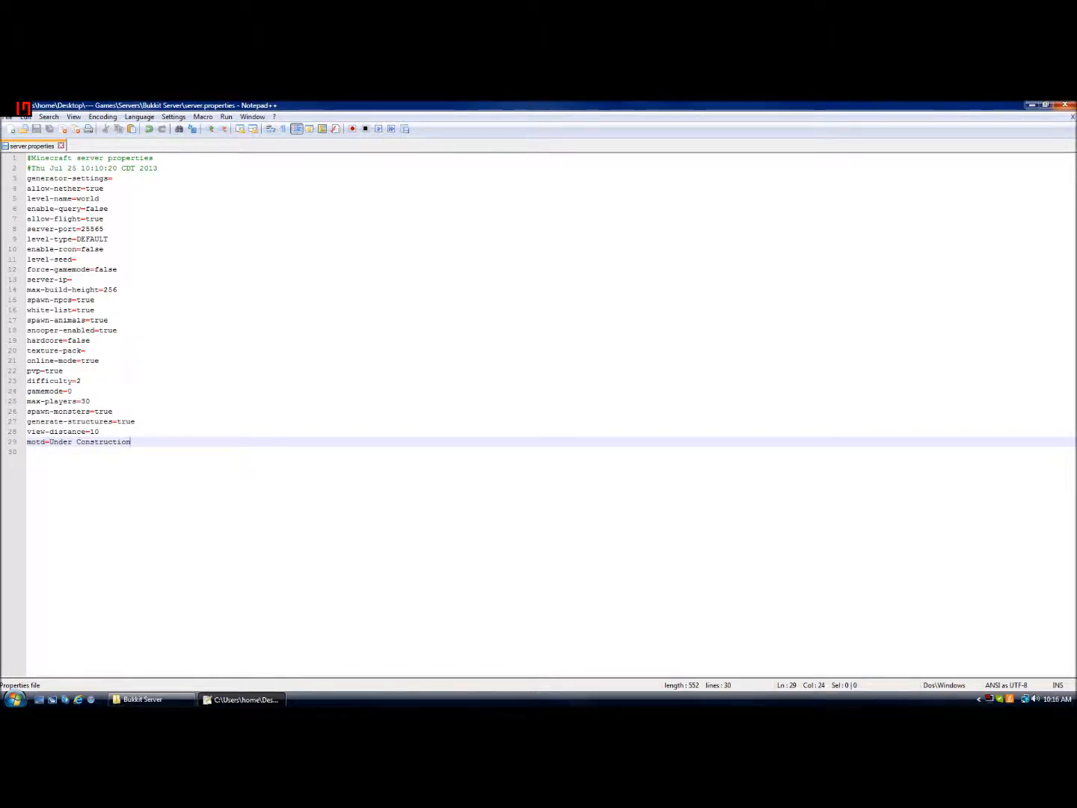
pyautogui.click(1066, 104)
# Run the Start script to launch the server, stop it with the stop command, and close the console
pyautogui.click(665, 499)
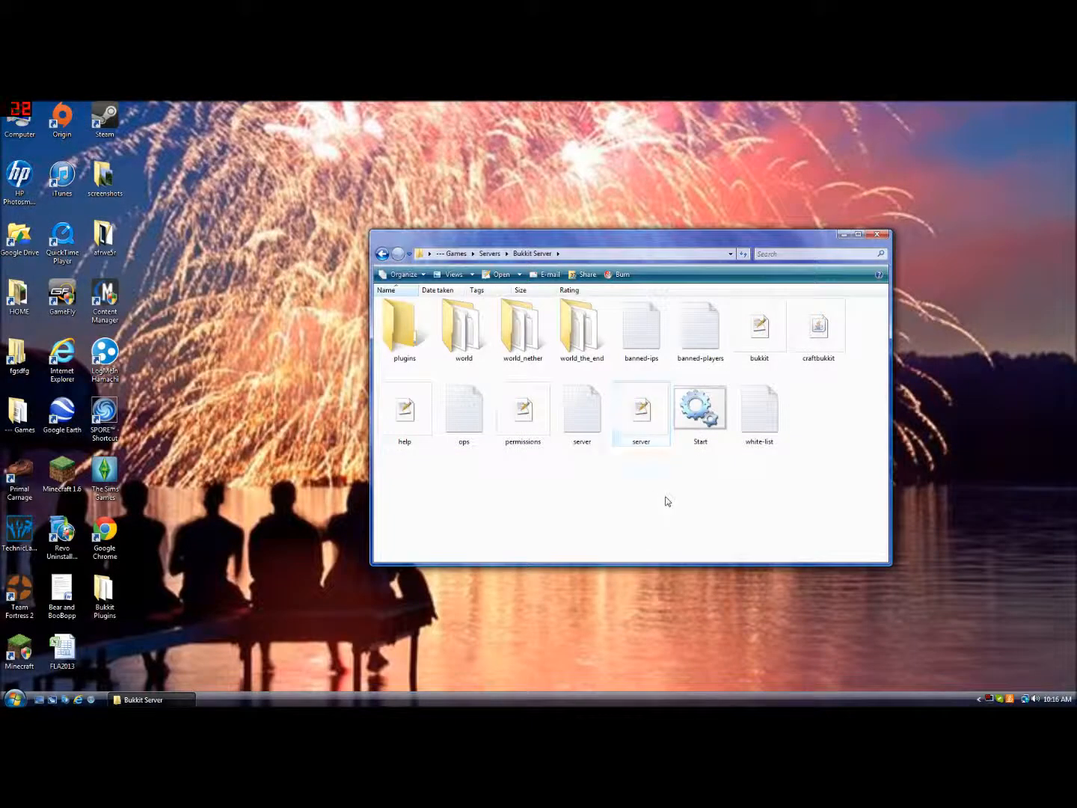
pyautogui.doubleClick(688, 420)
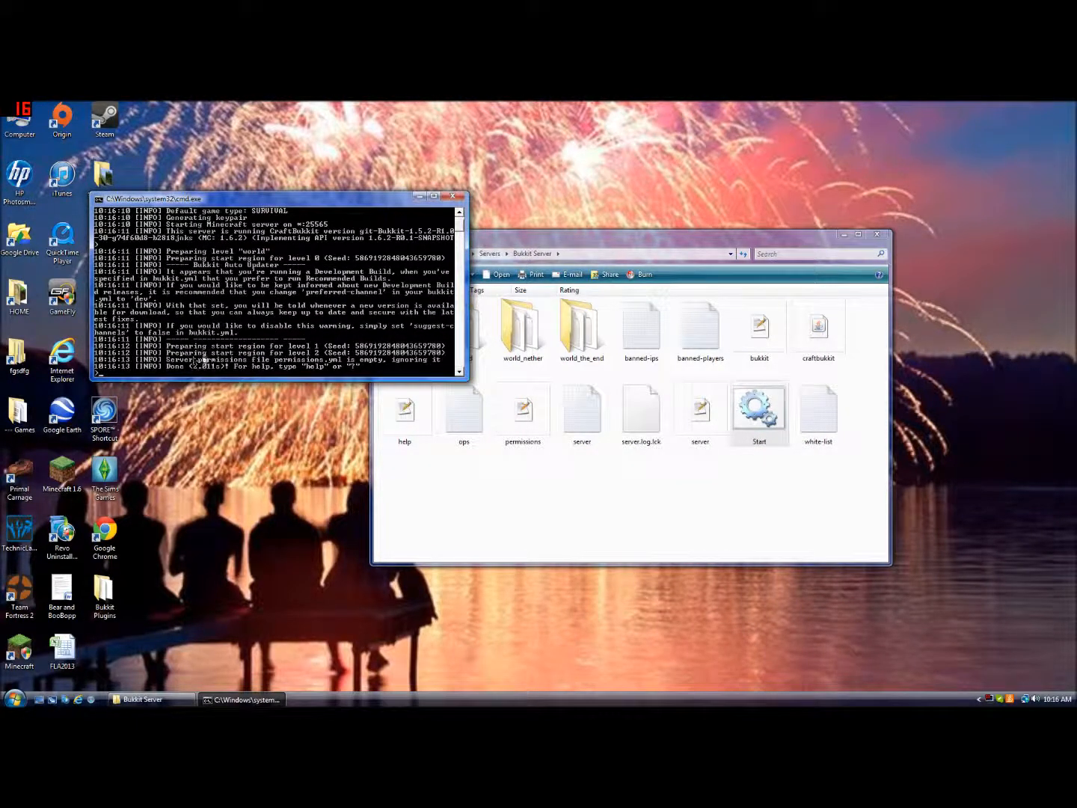
pyautogui.write('stop')
pyautogui.press('Return')
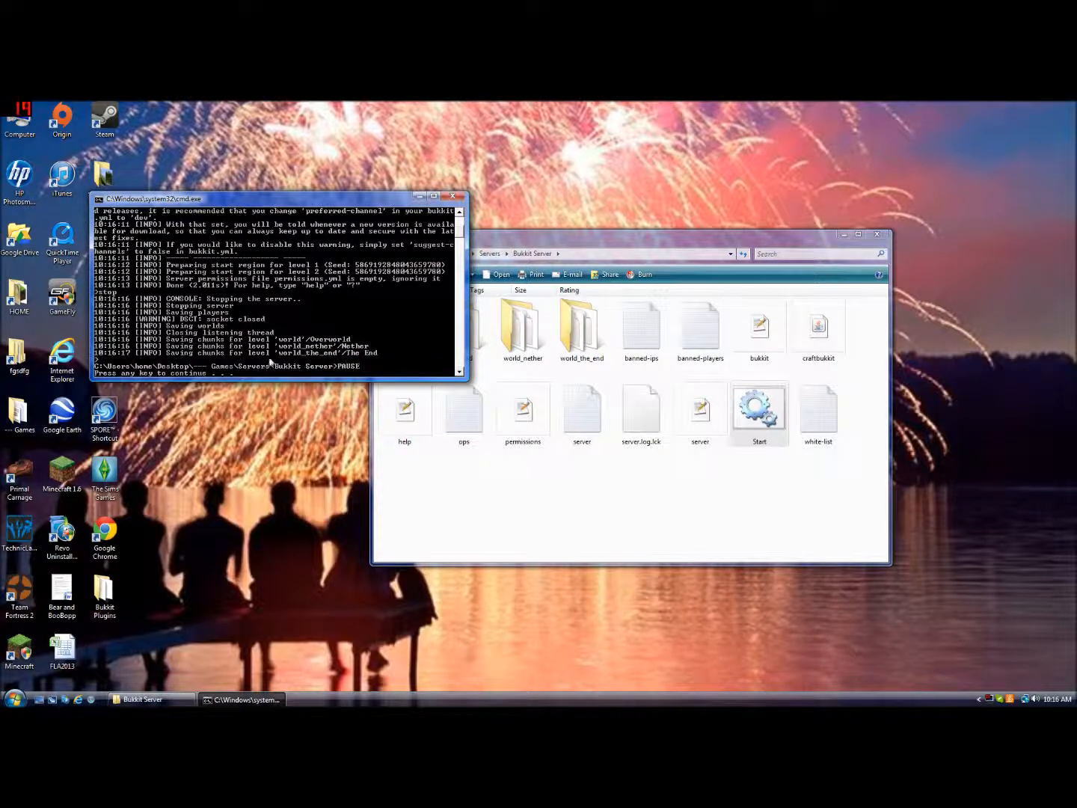
pyautogui.press('Return')
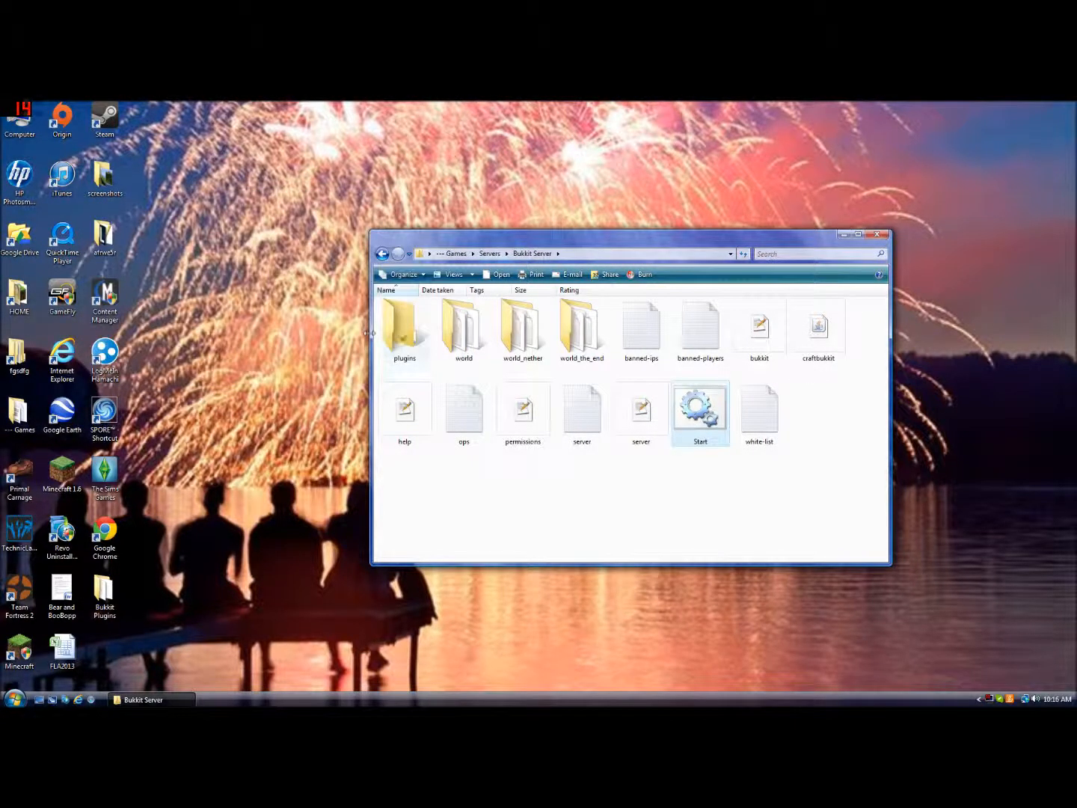
# Move all files from the Bukkit Plugins folder into the server's plugins folder
pyautogui.doubleClick(402, 335)
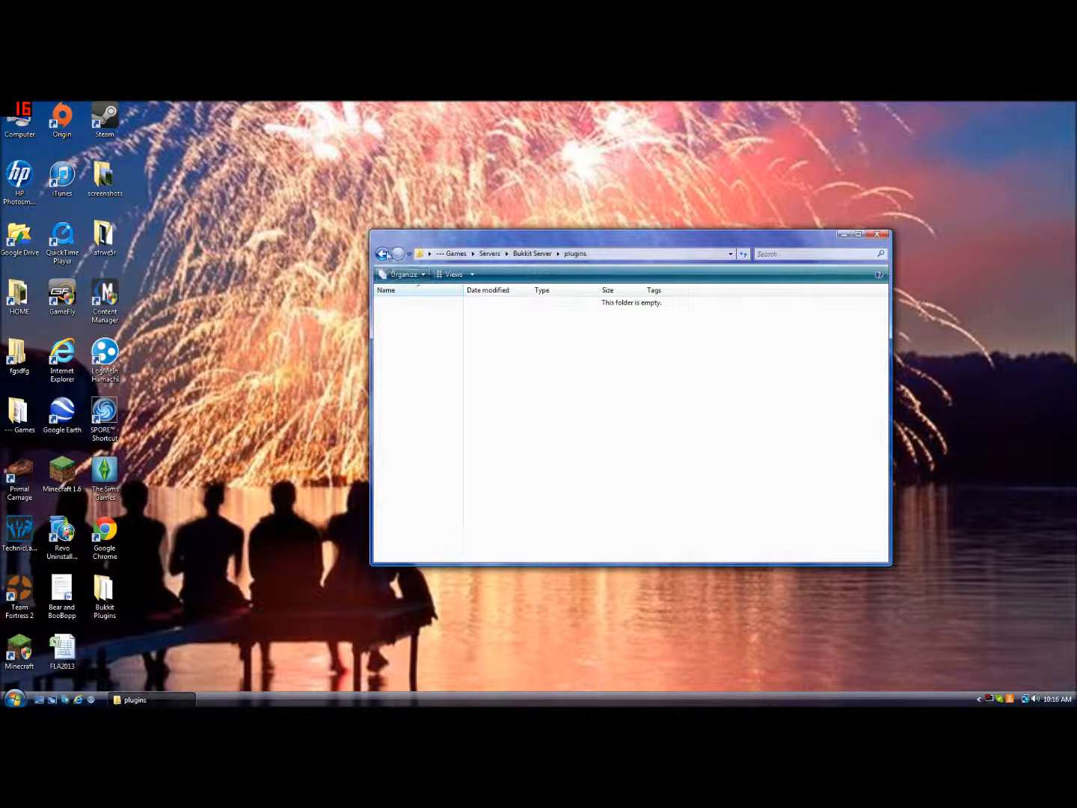
pyautogui.doubleClick(104, 593)
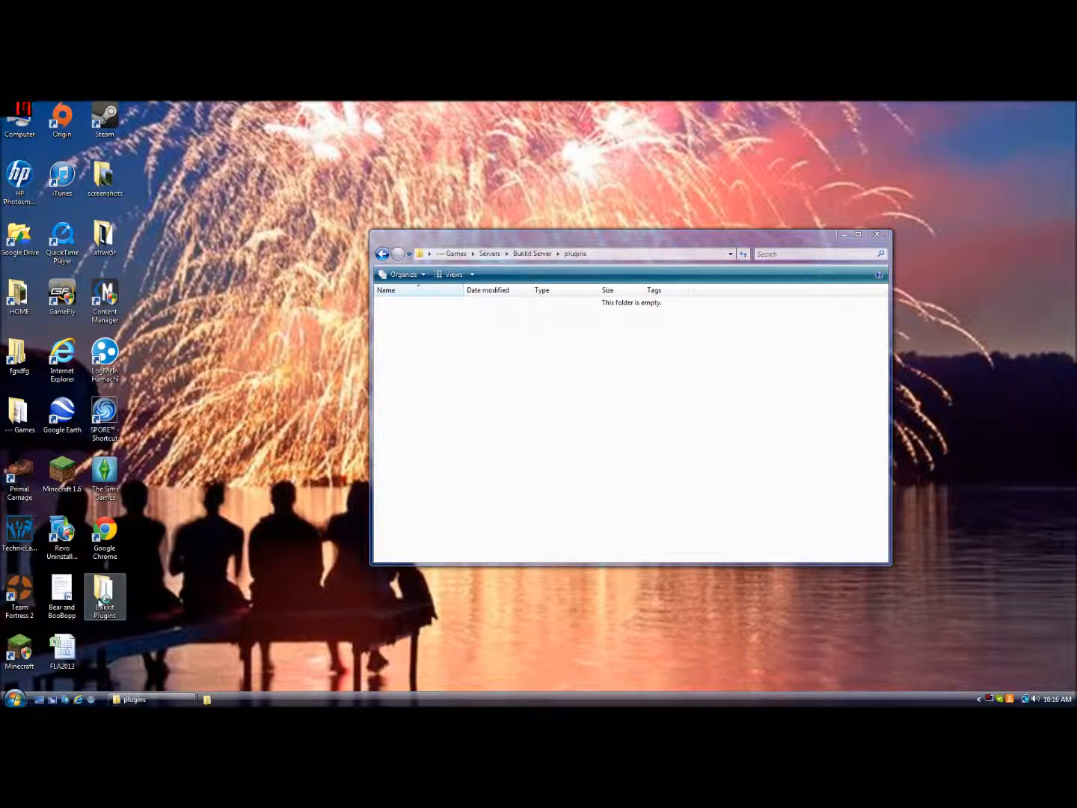
pyautogui.moveTo(532, 226); pyautogui.dragTo(504, 227)
pyautogui.moveTo(673, 243); pyautogui.dragTo(886, 235)
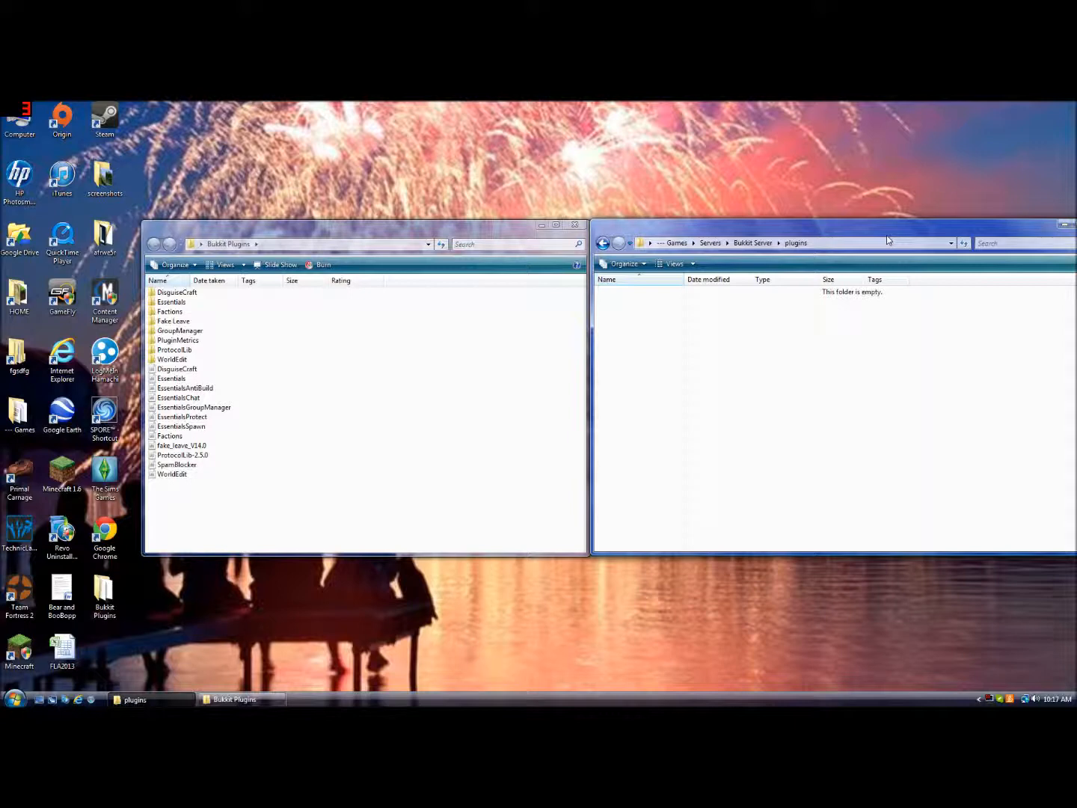
pyautogui.moveTo(231, 522); pyautogui.dragTo(752, 371)
pyautogui.hotkey('ctrl', 'v')
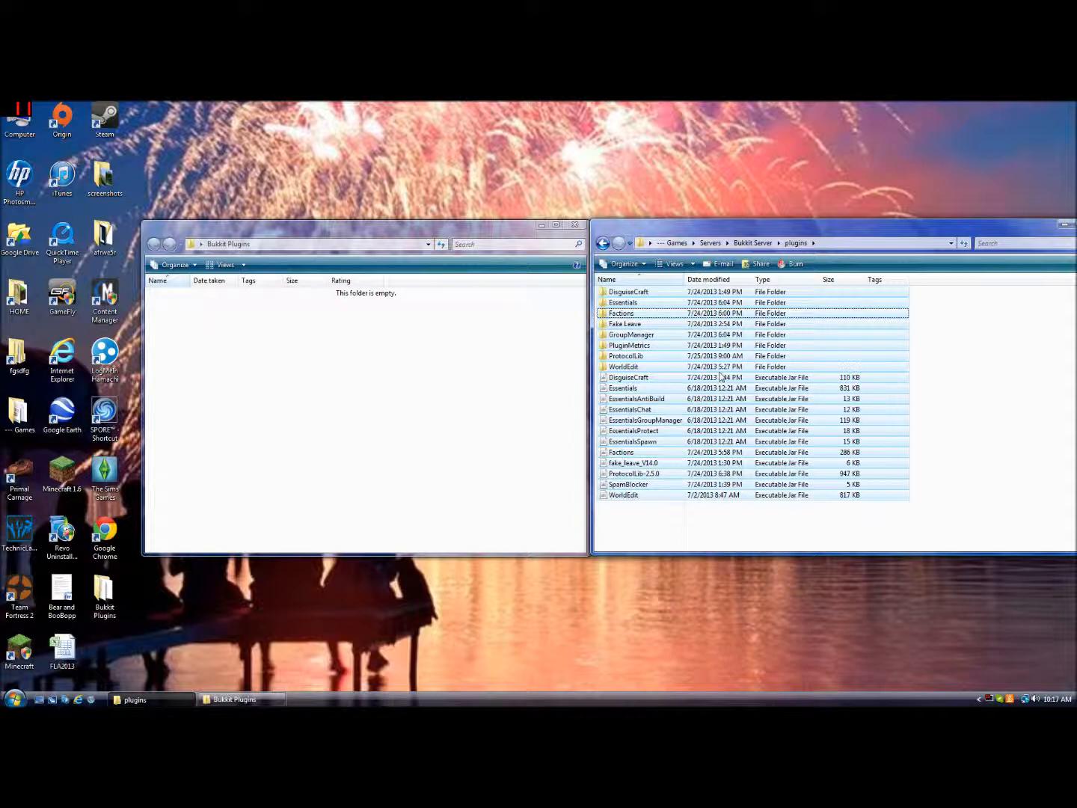
# Open Task Manager and inspect the running processes for the Java server, then close it
pyautogui.hotkey('ctrl', 'shift', 'Escape')
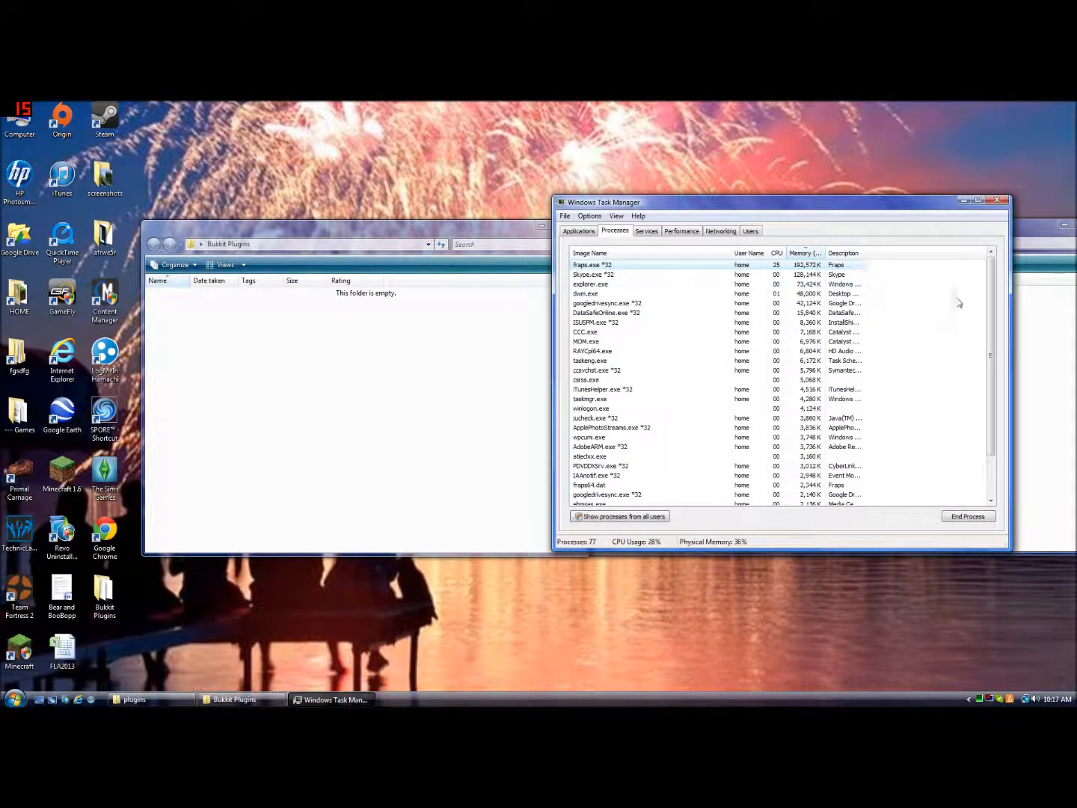
pyautogui.scroll(-2, 922, 356)
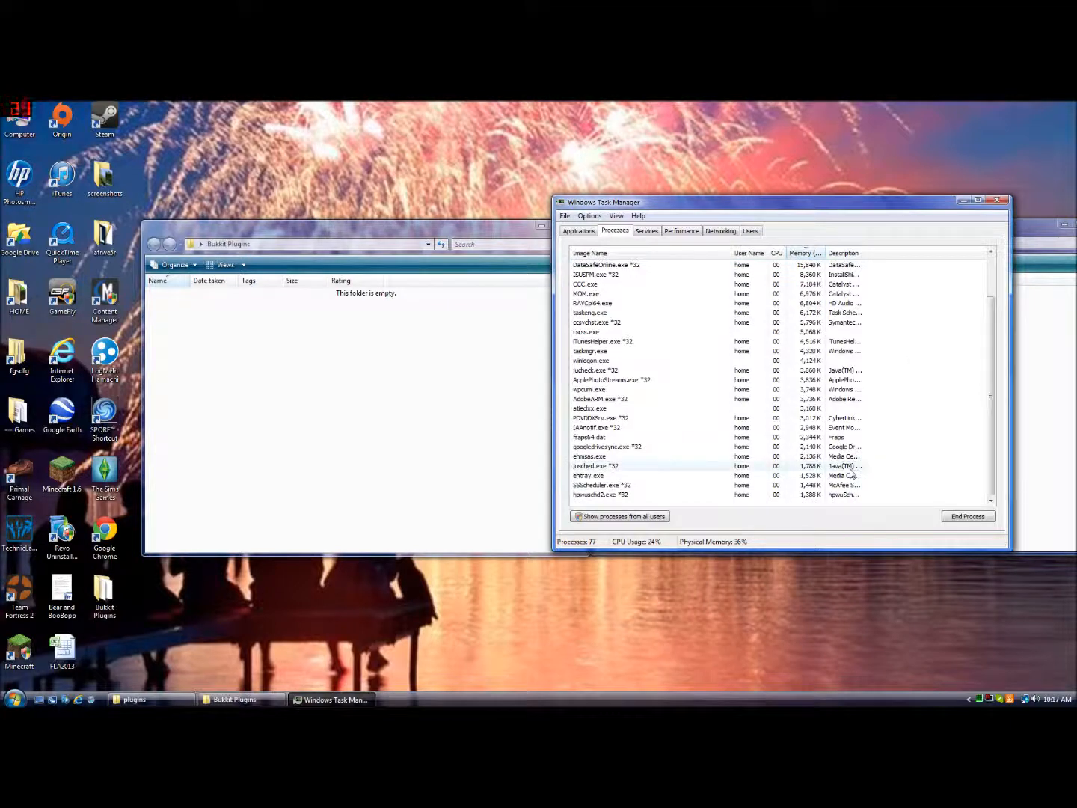
pyautogui.scroll(2, 974, 440)
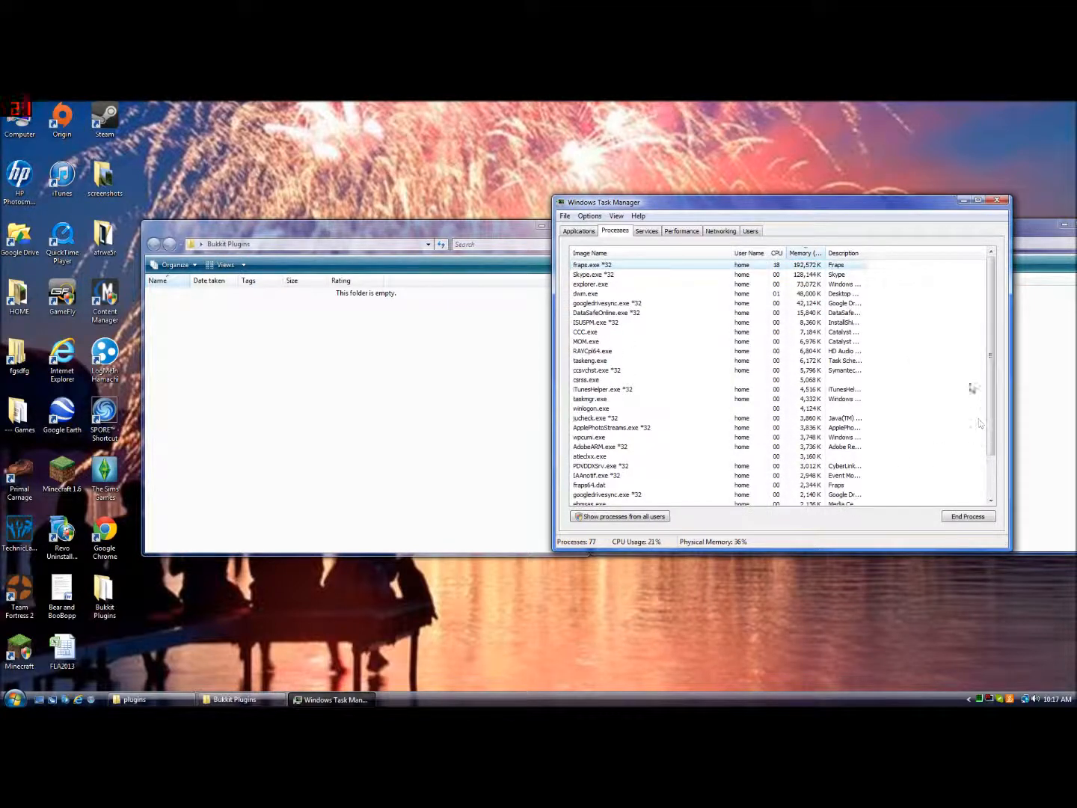
pyautogui.click(841, 419)
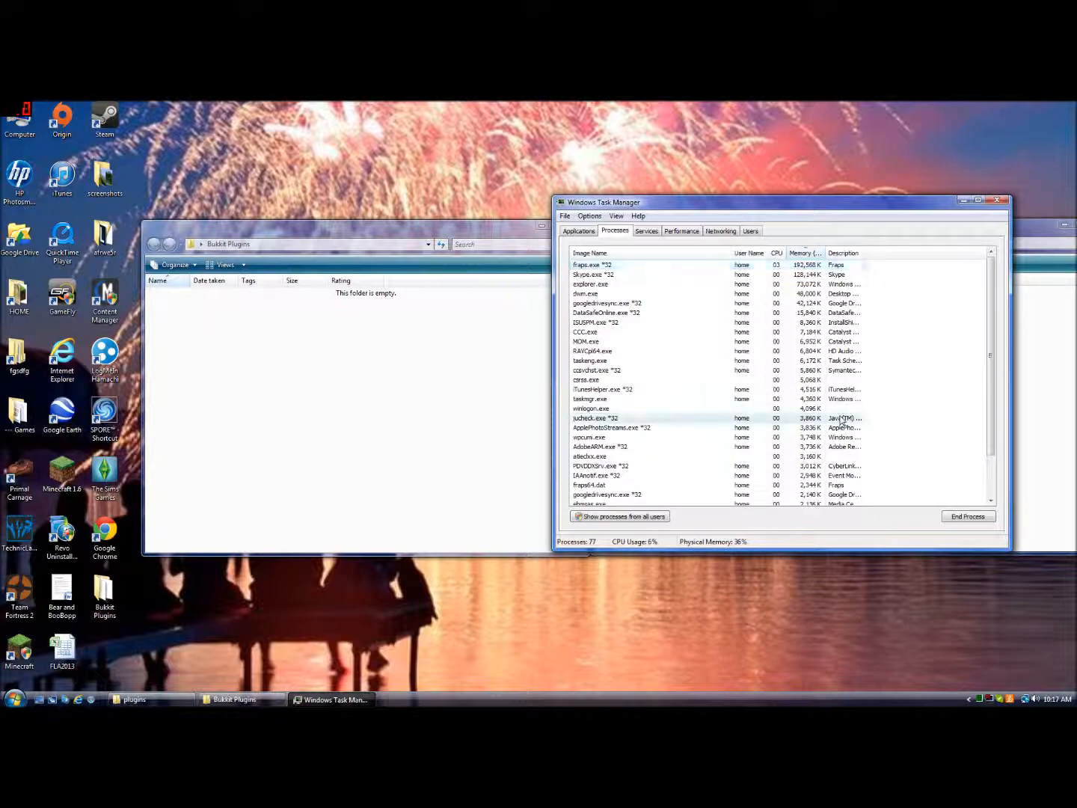
pyautogui.scroll(-2, 892, 419)
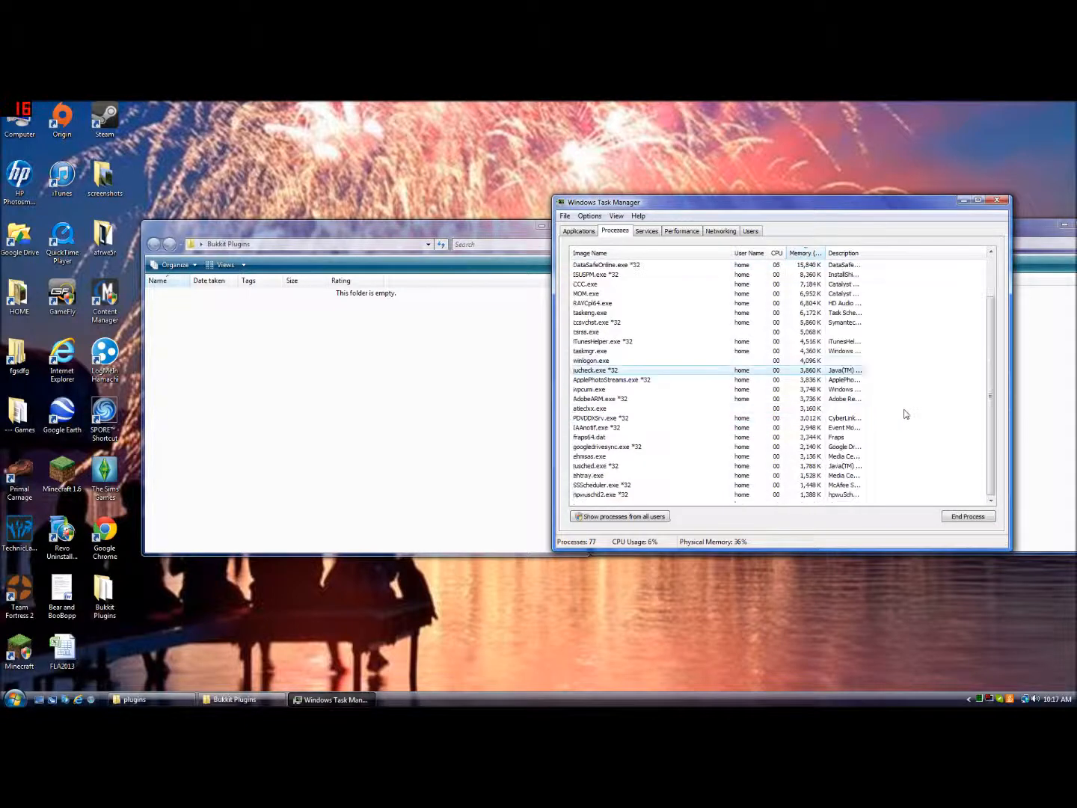
pyautogui.click(856, 467)
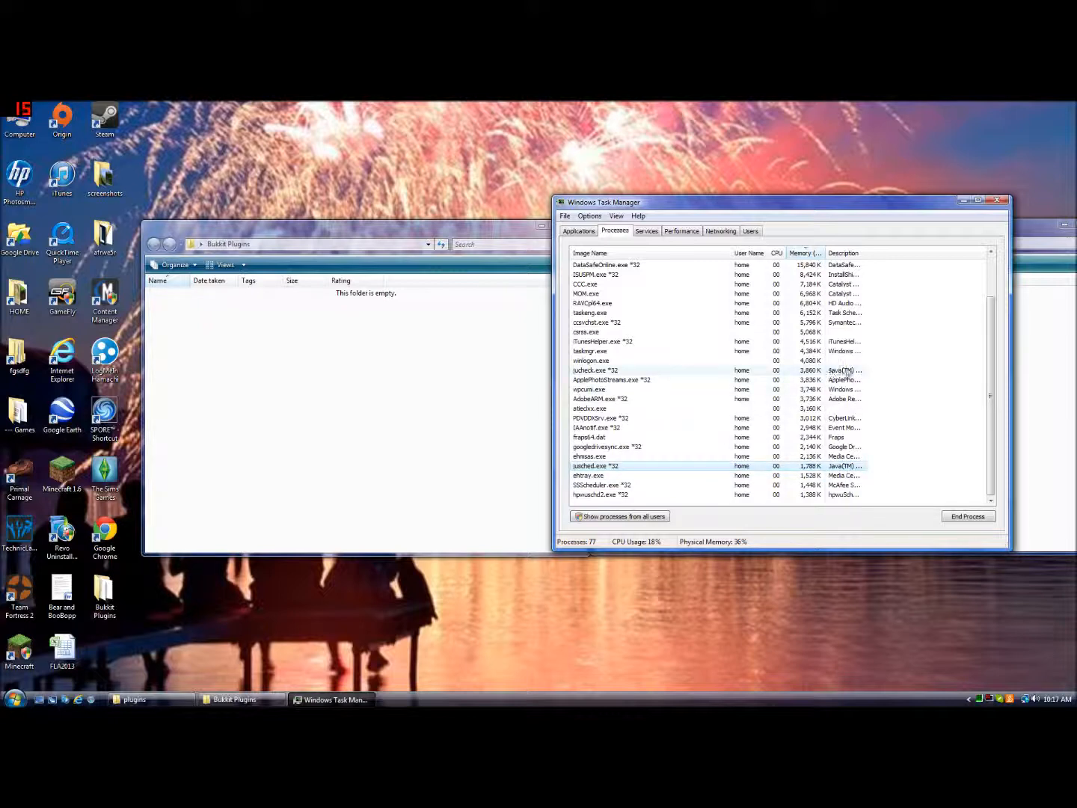
pyautogui.scroll(2, 846, 372)
pyautogui.scroll(-1, 848, 373)
pyautogui.scroll(1, 848, 374)
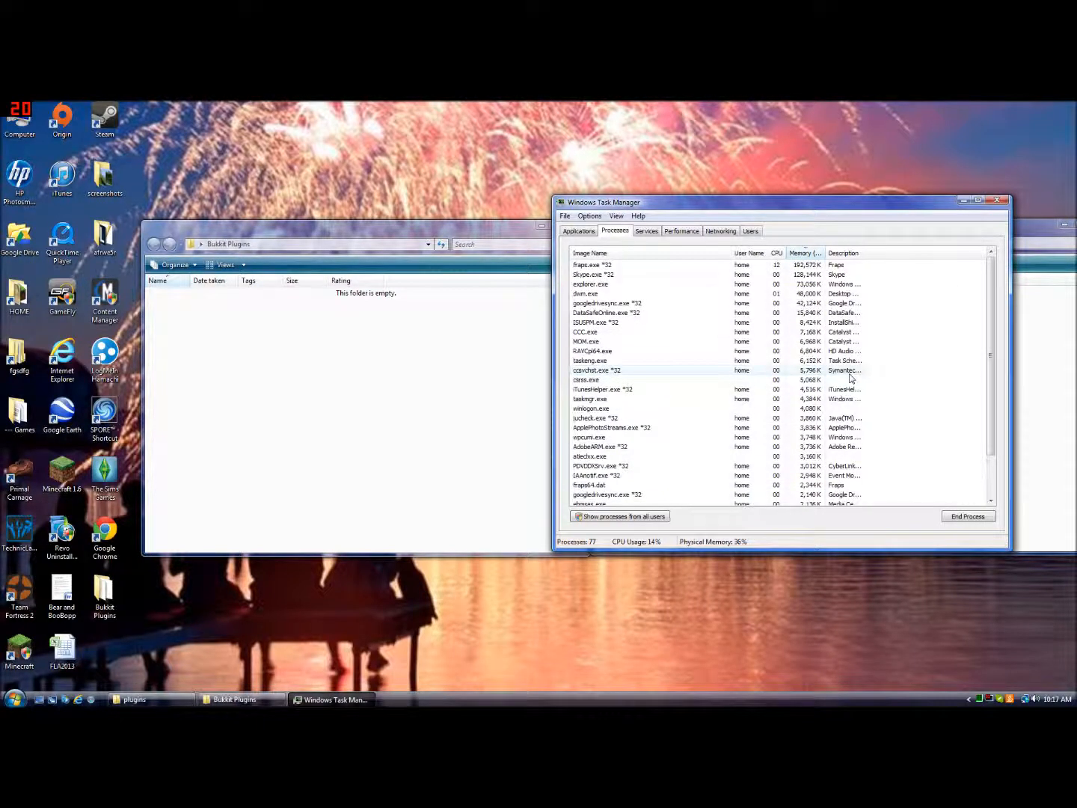
pyautogui.click(1006, 200)
pyautogui.click(1012, 414)
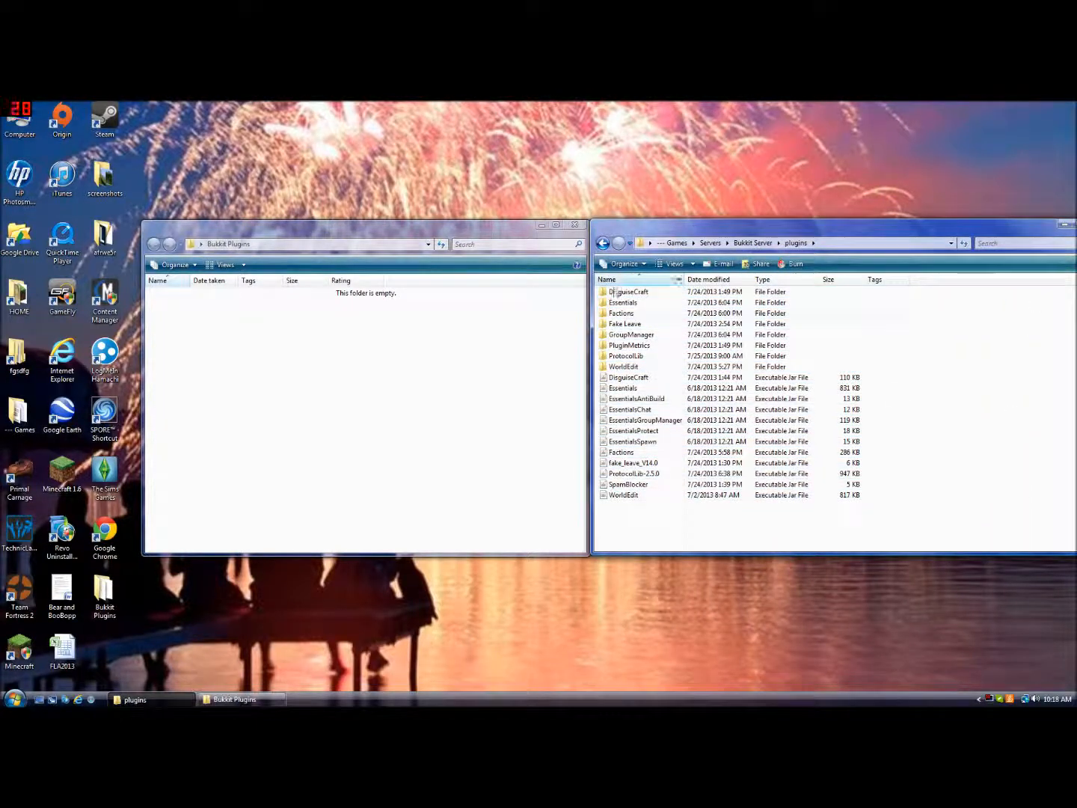
# Close the empty Bukkit Plugins folder and launch the server from the Start script in the Bukkit Server folder
pyautogui.click(575, 226)
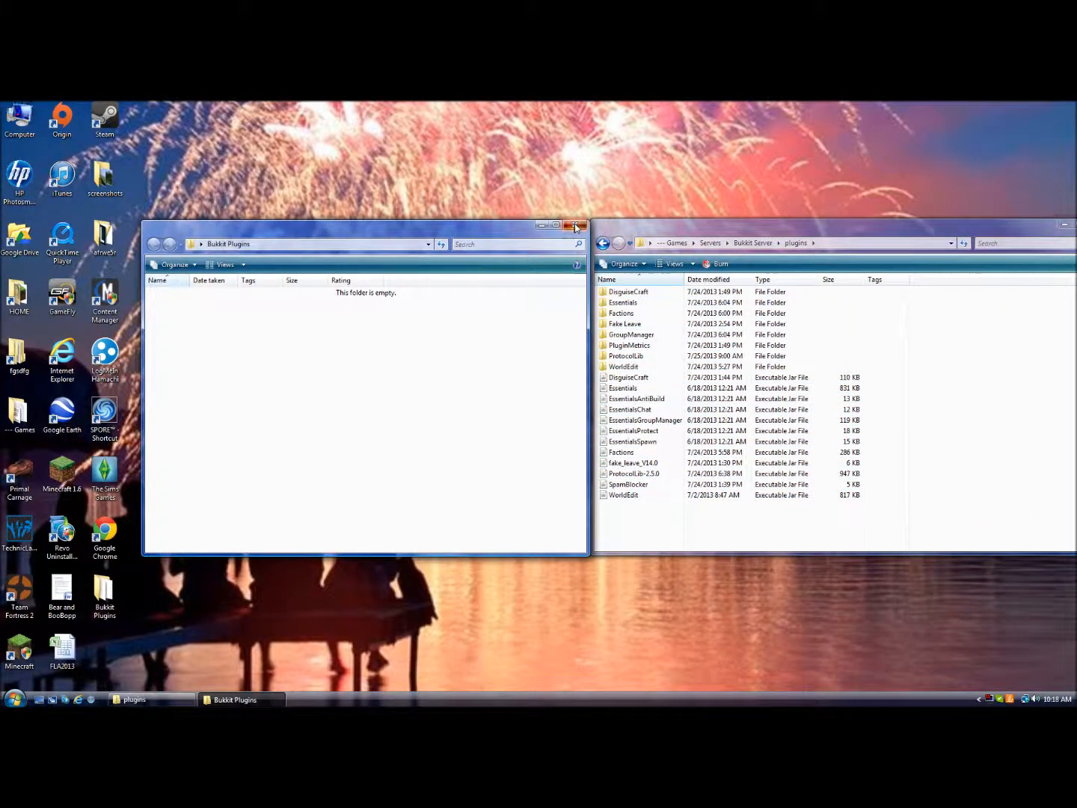
pyautogui.click(576, 226)
pyautogui.click(602, 244)
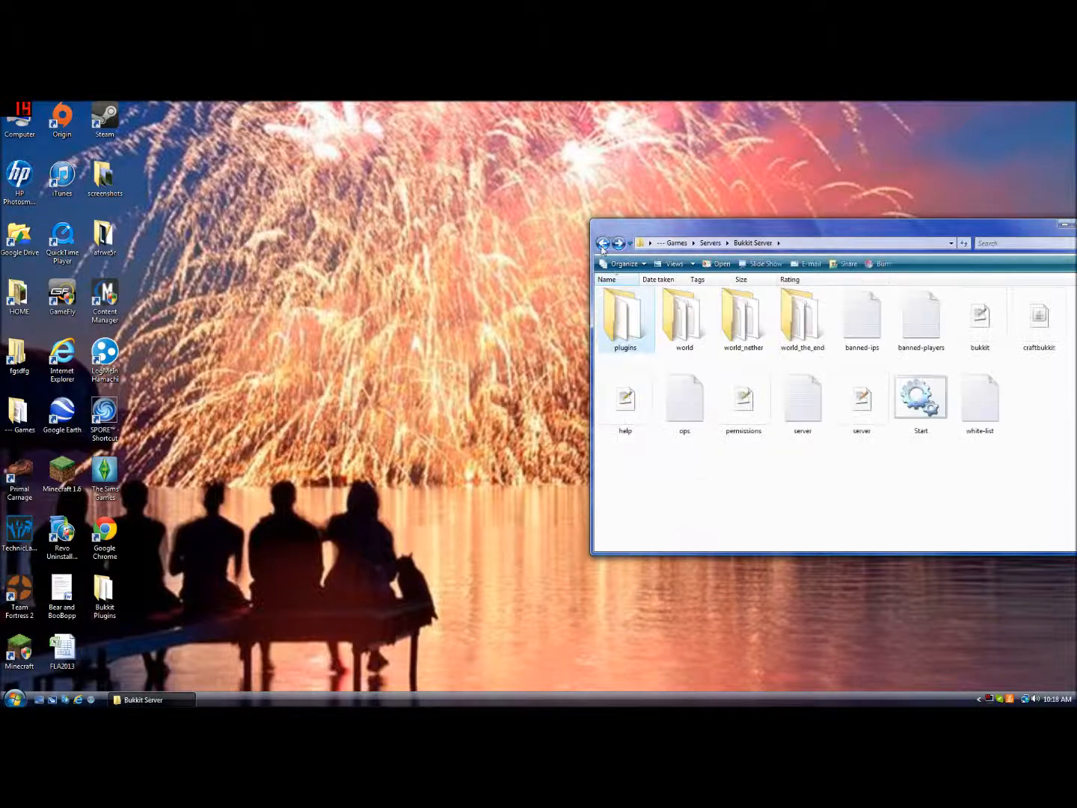
pyautogui.doubleClick(920, 404)
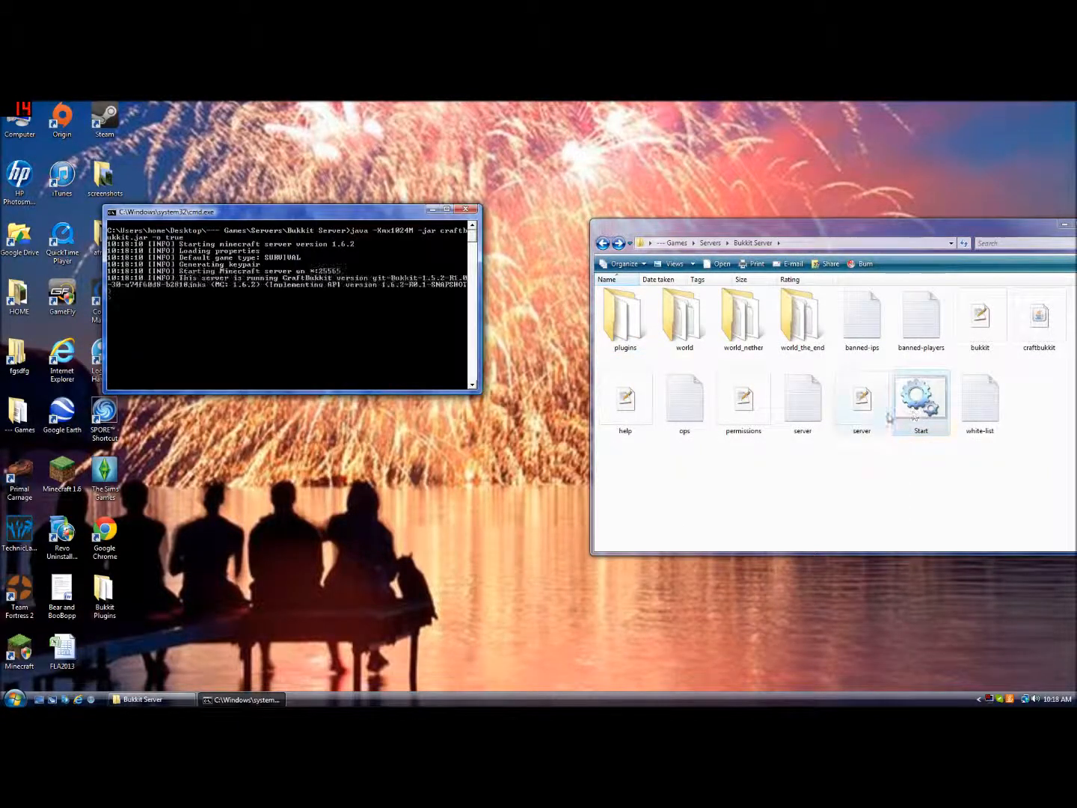
pyautogui.moveTo(314, 213); pyautogui.dragTo(569, 215)
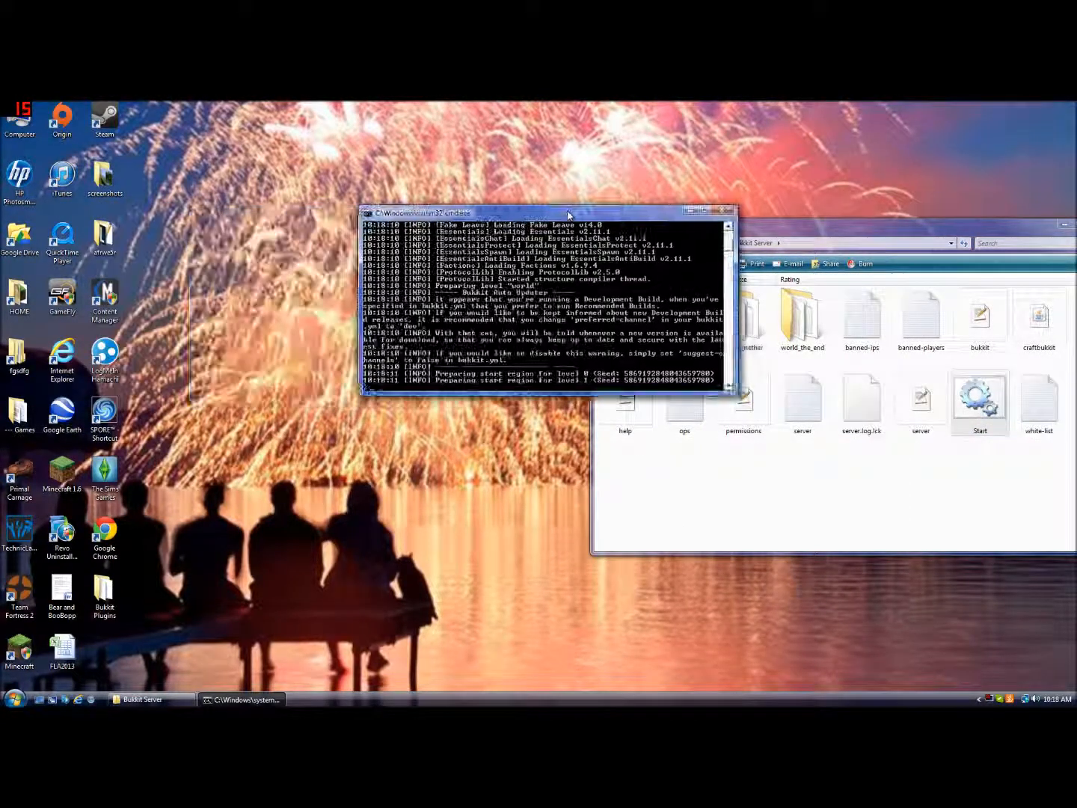
# Launch Minecraft 1.6.2 and join My Server from the multiplayer server list
pyautogui.doubleClick(68, 469)
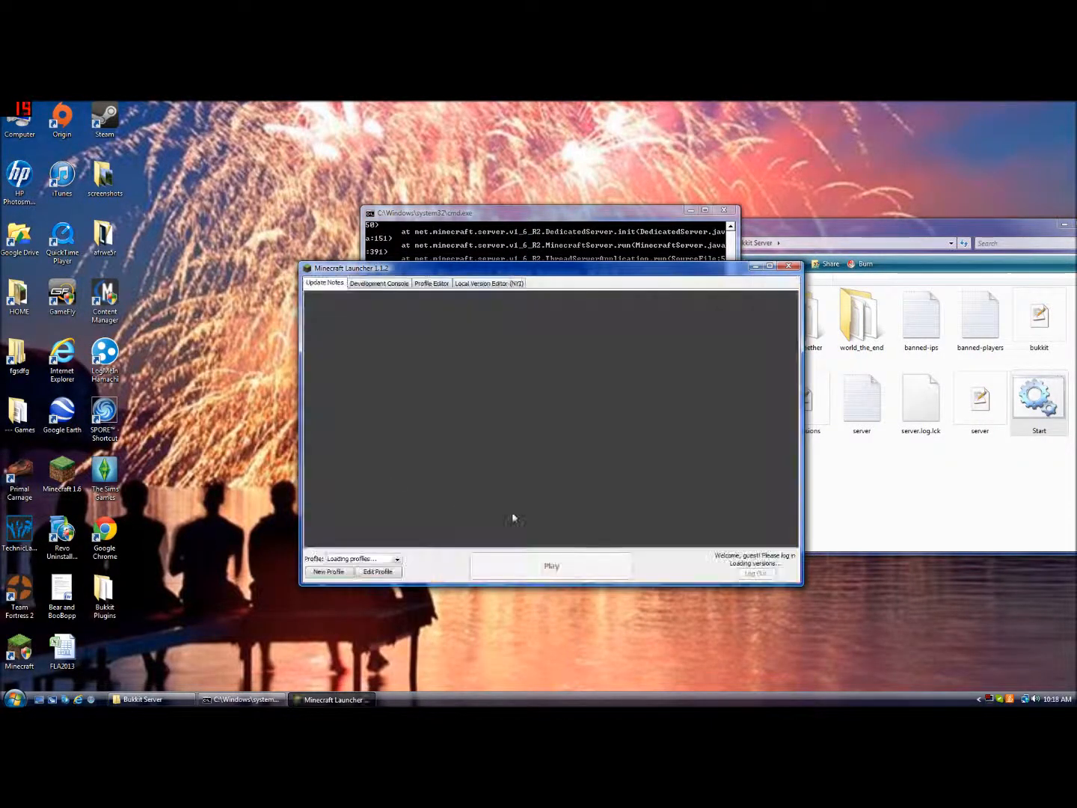
pyautogui.click(565, 567)
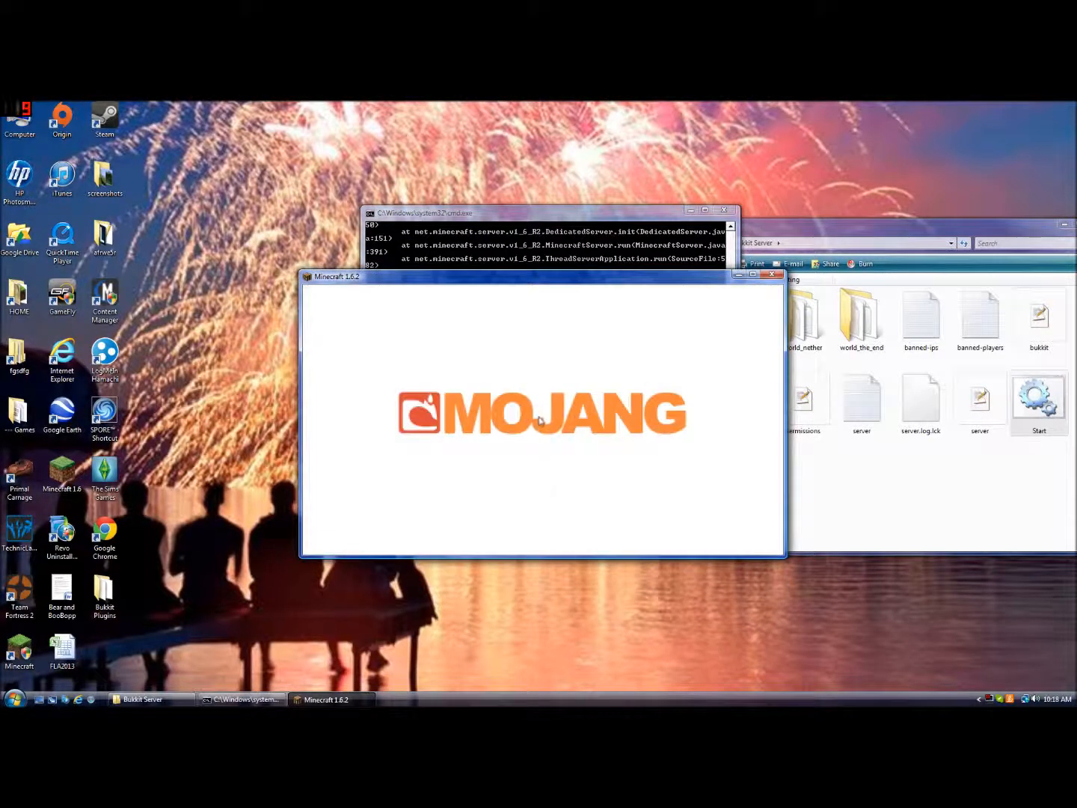
pyautogui.click(542, 447)
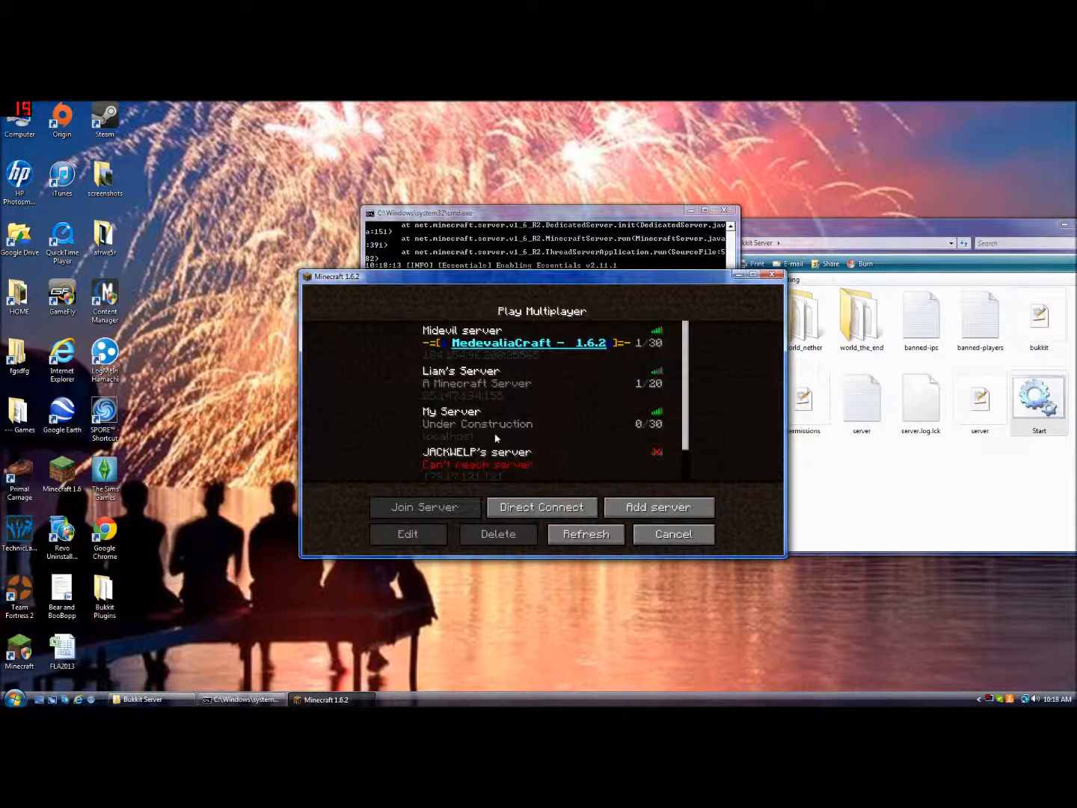
pyautogui.click(516, 437)
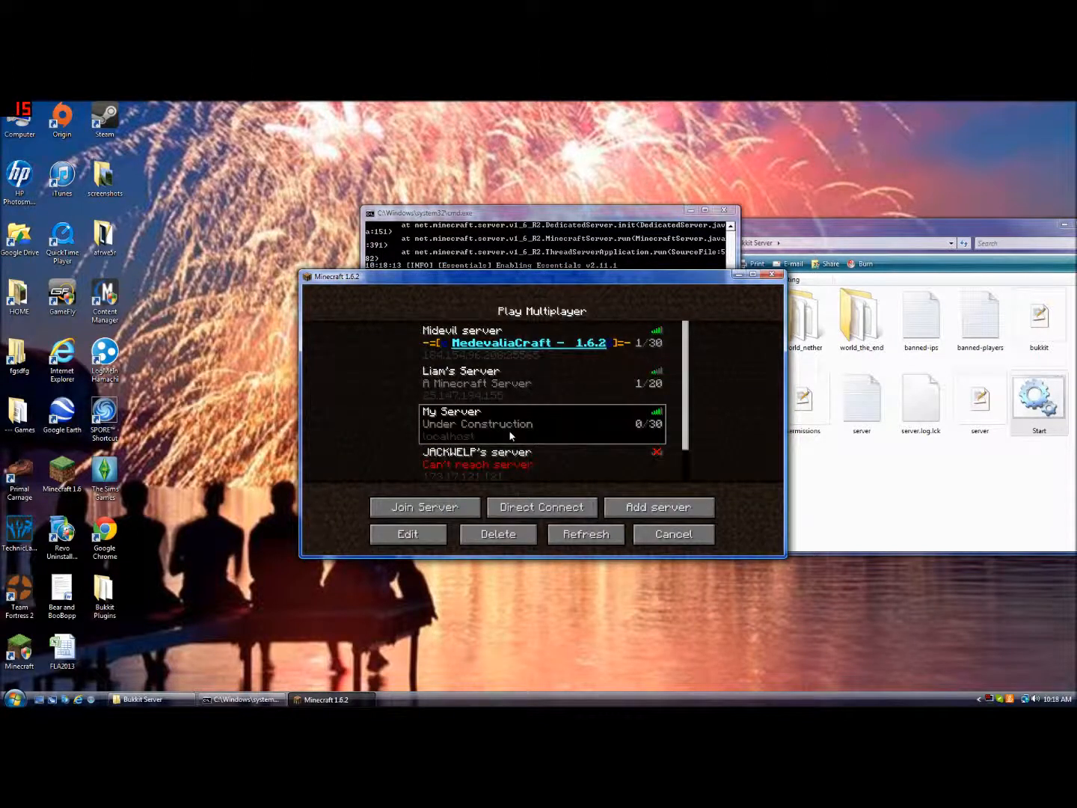
pyautogui.doubleClick(511, 435)
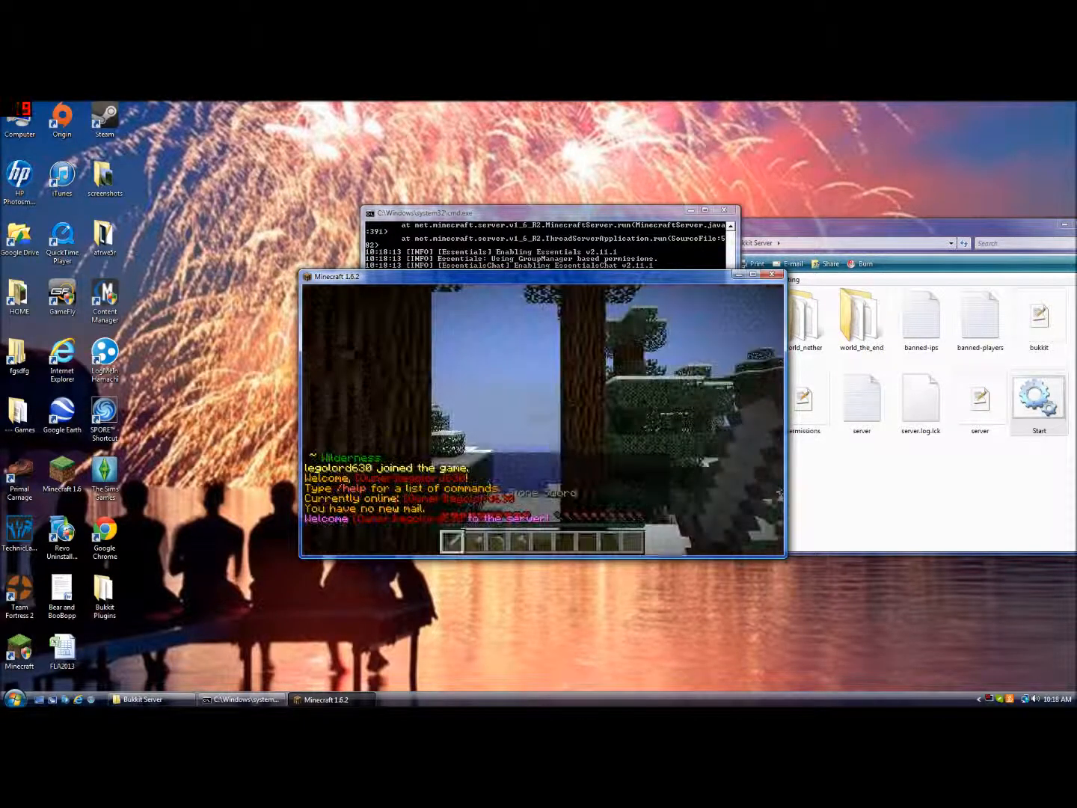
pyautogui.press('w')
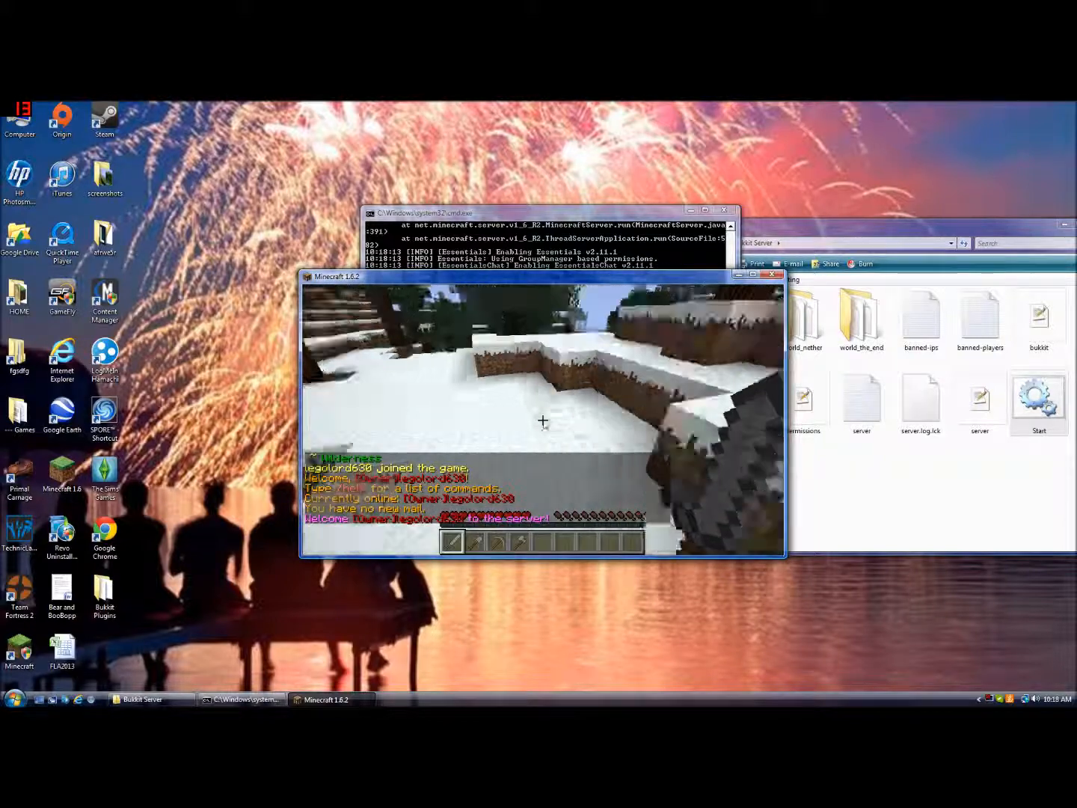
pyautogui.press('e')
pyautogui.press('Escape')
pyautogui.press('Escape')
pyautogui.click(582, 372)
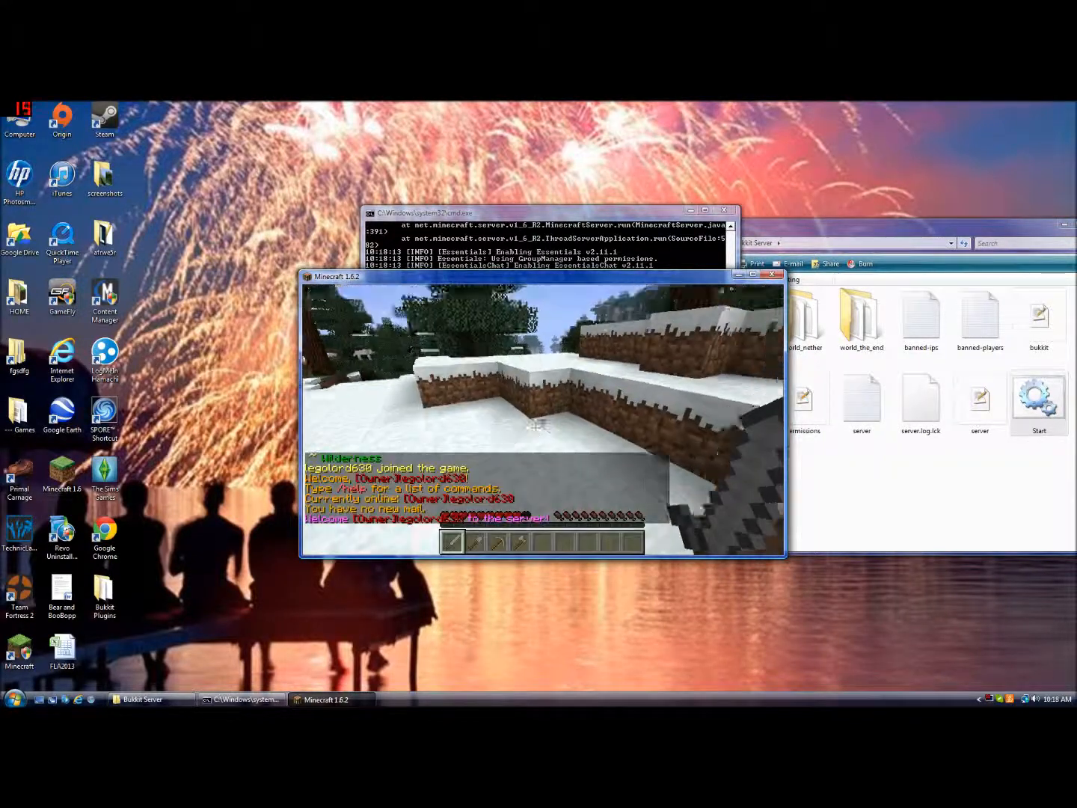
# Switch the player to creative mode with the /gamemode chat command
pyautogui.press('/')
pyautogui.write('gamemode')
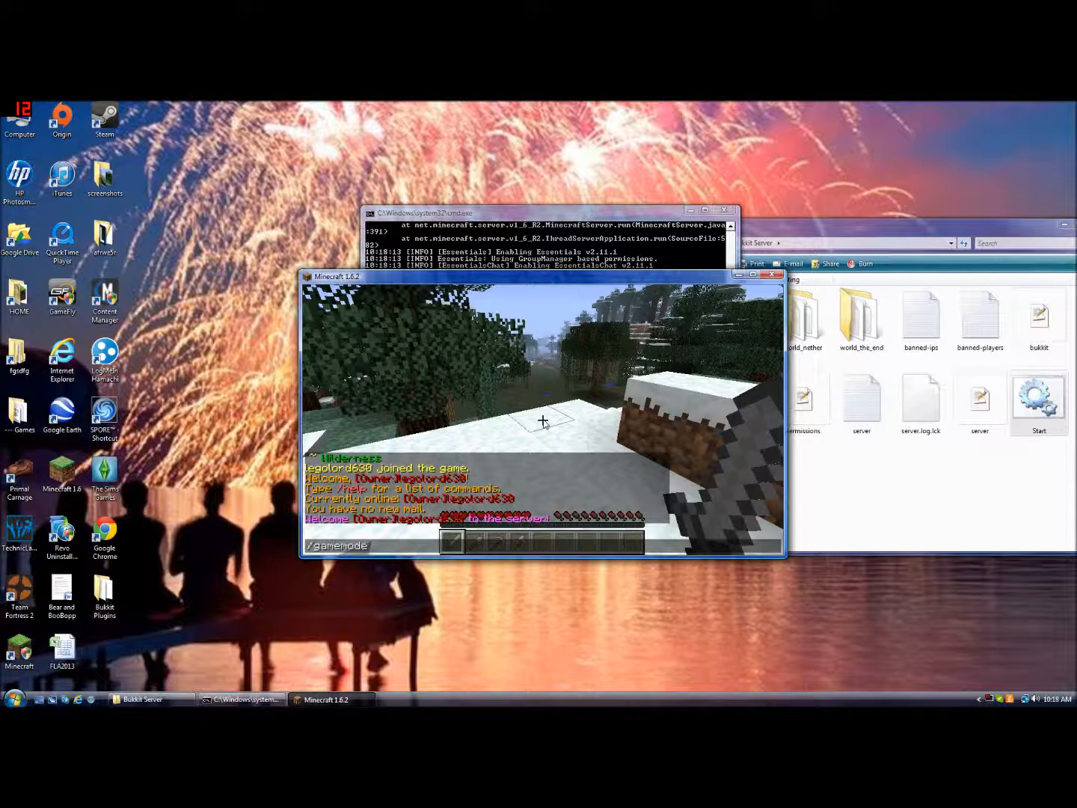
pyautogui.press('Return')
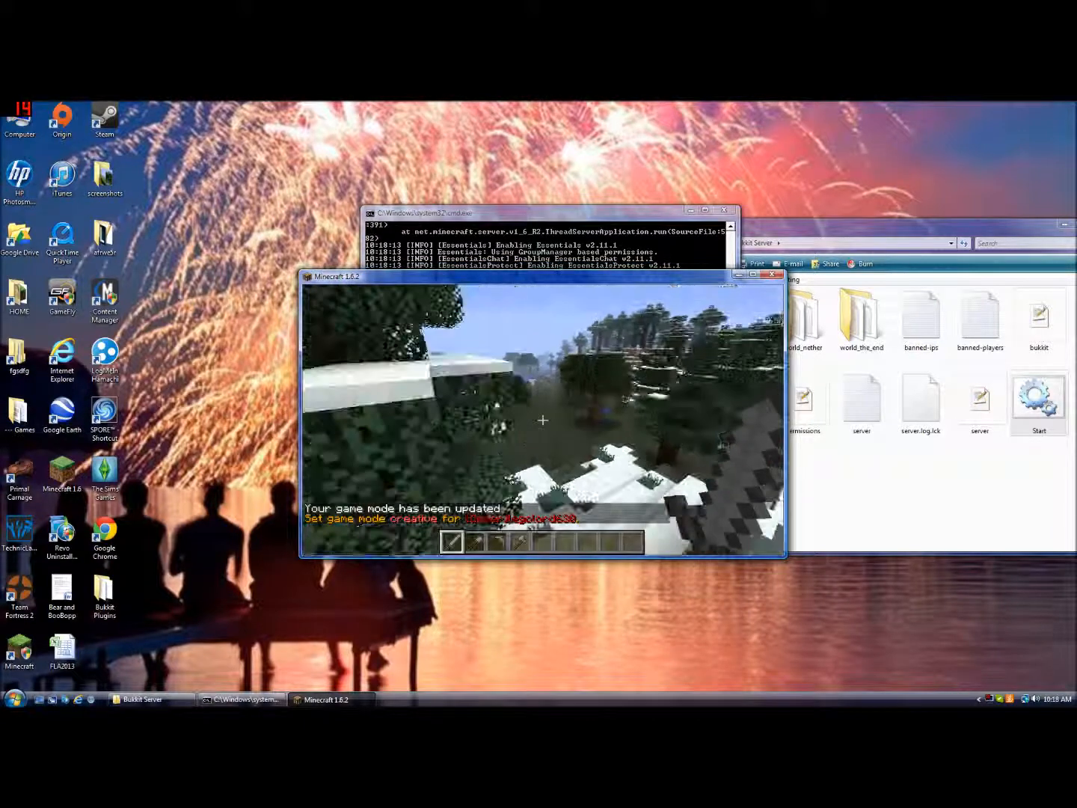
# Browse the hotbar and the creative inventory's item tabs
pyautogui.press('w')
pyautogui.click(542, 420)
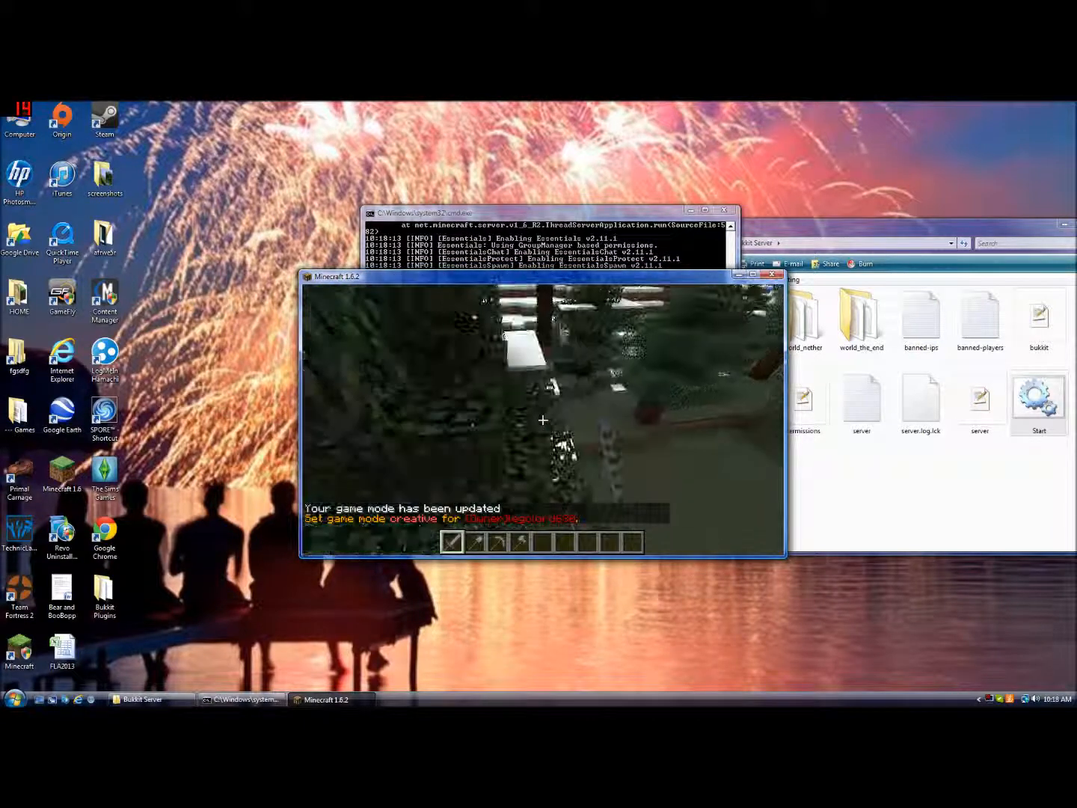
pyautogui.scroll(-3, 544, 421)
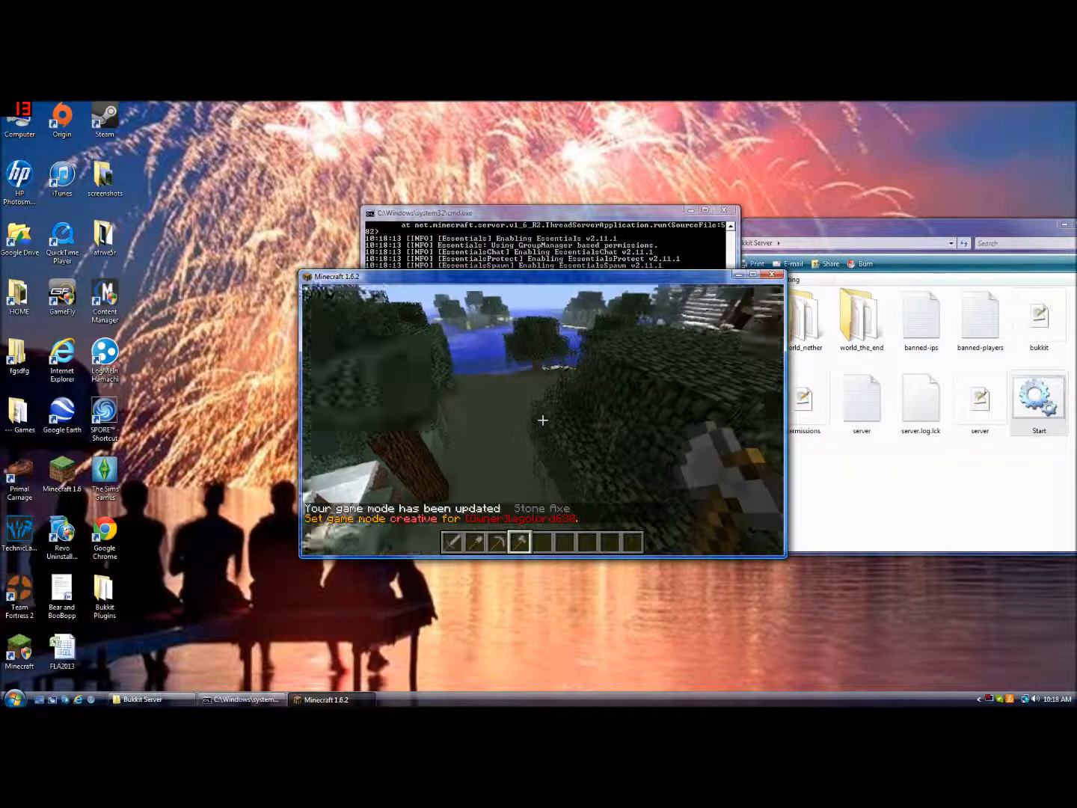
pyautogui.scroll(-1, 543, 419)
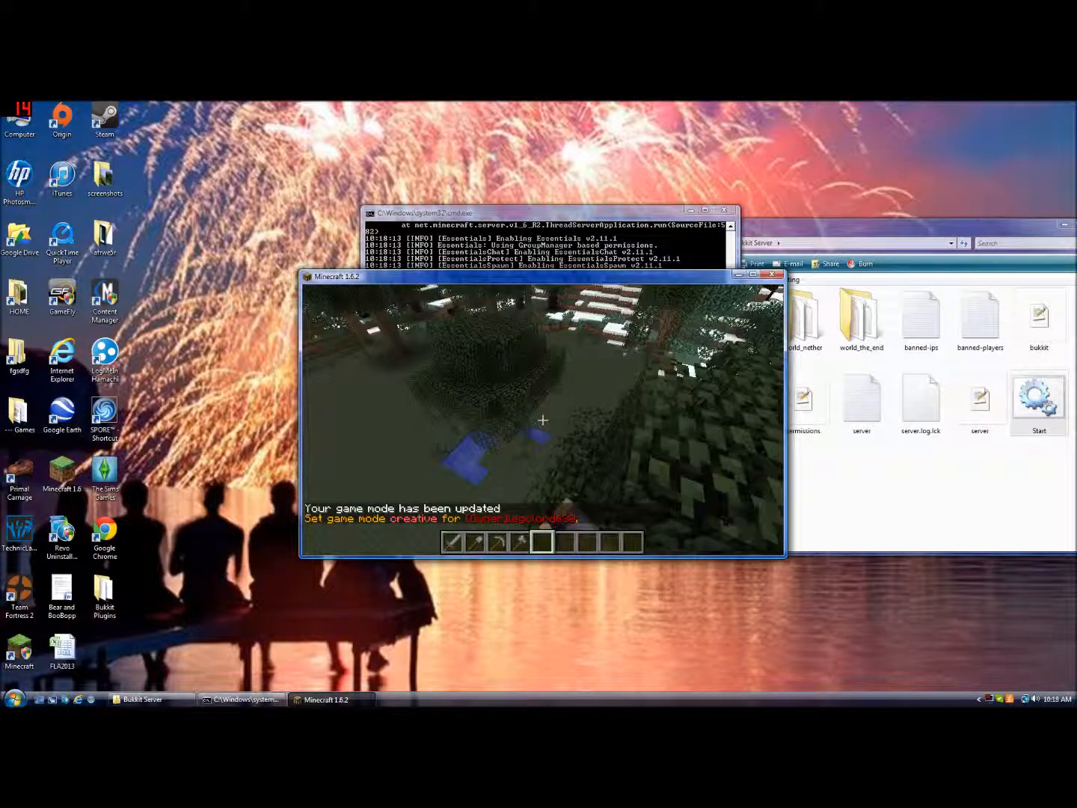
pyautogui.press('e')
pyautogui.click(578, 329)
pyautogui.scroll(-1, 574, 394)
pyautogui.click(593, 392)
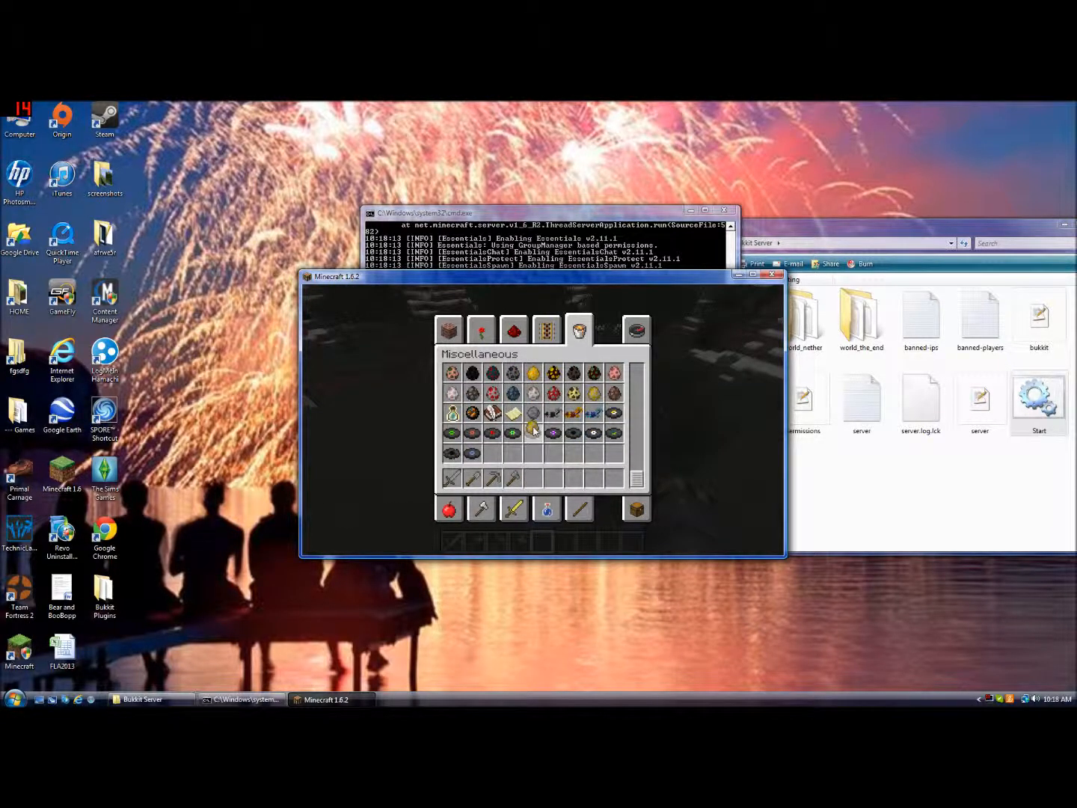
pyautogui.press('e')
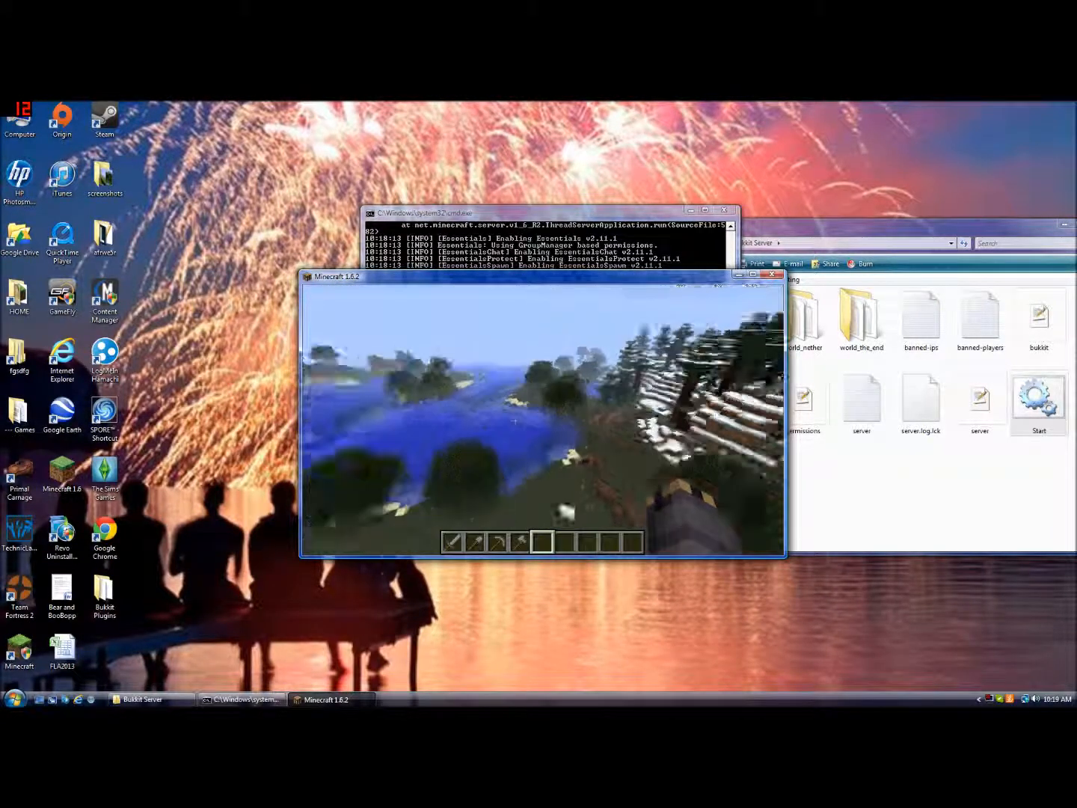
# Try to create a faction named asdklghasf with the /f create chat command
pyautogui.press('space')
pyautogui.press('/')
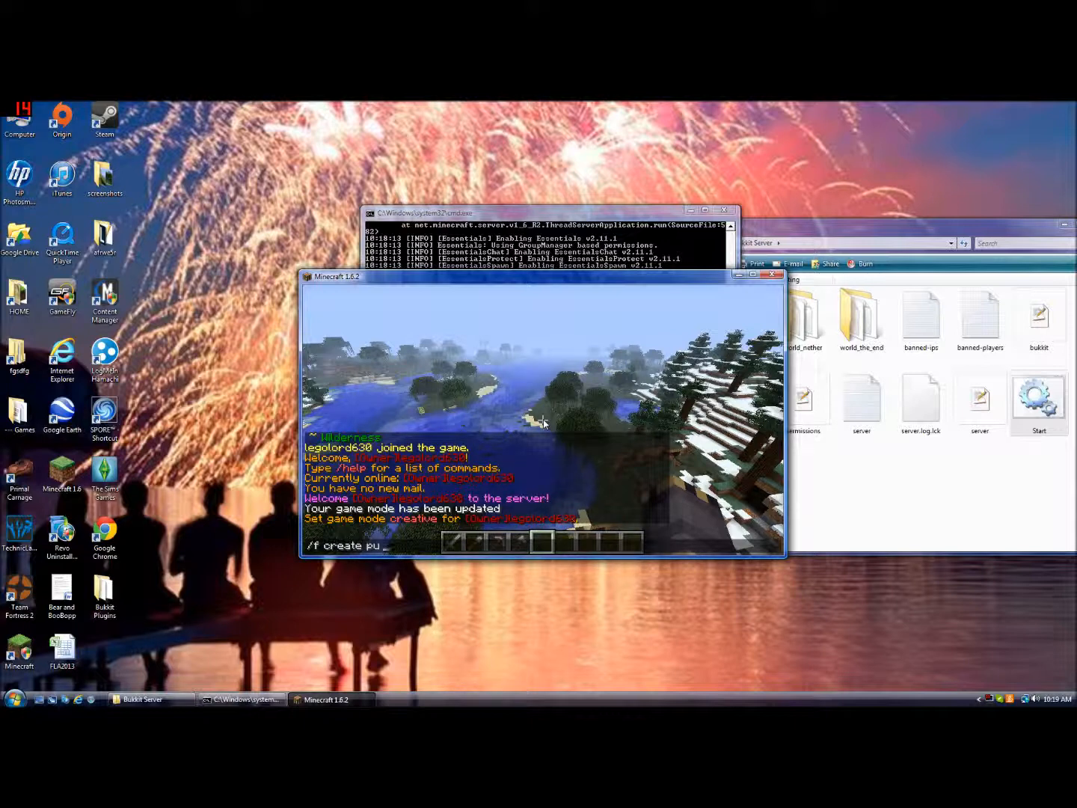
pyautogui.write('f create asdklghasf')
pyautogui.press('Return')
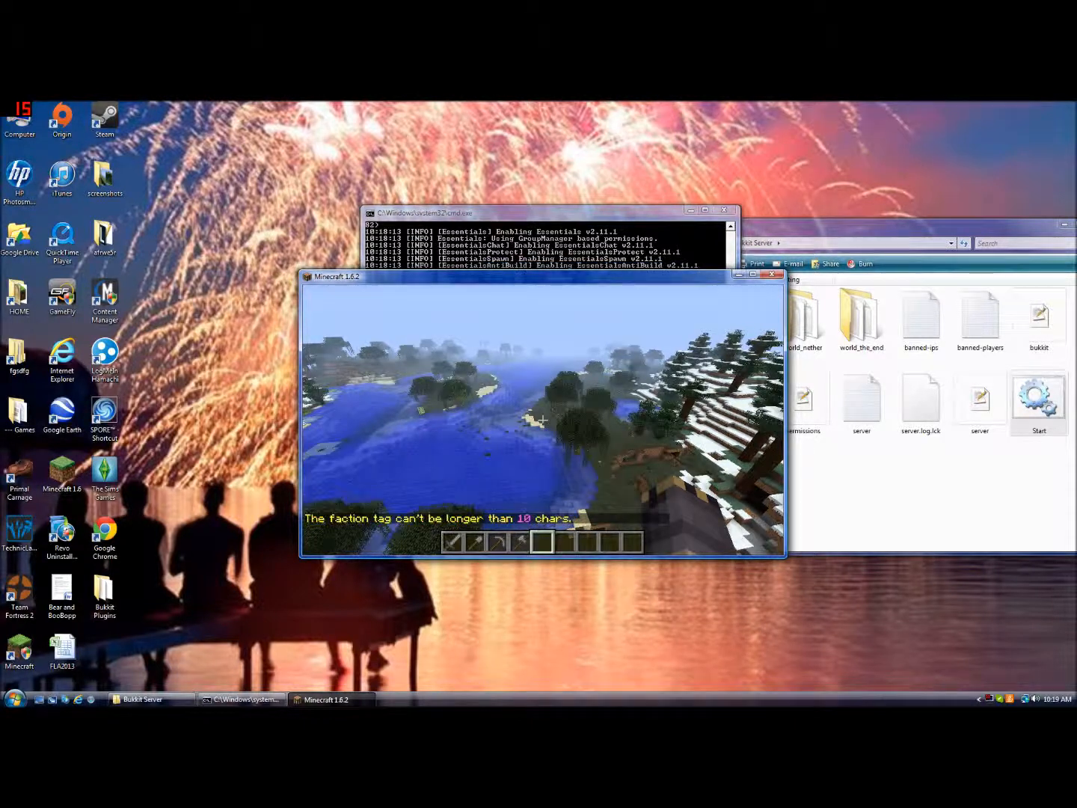
# Recall the last command and shorten the tag to create the faction asjklg
pyautogui.press('/')
pyautogui.press('Up')
pyautogui.press('BackSpace')
pyautogui.press('BackSpace')
pyautogui.press('BackSpace')
pyautogui.press('BackSpace')
pyautogui.press('BackSpace')
pyautogui.press('BackSpace')
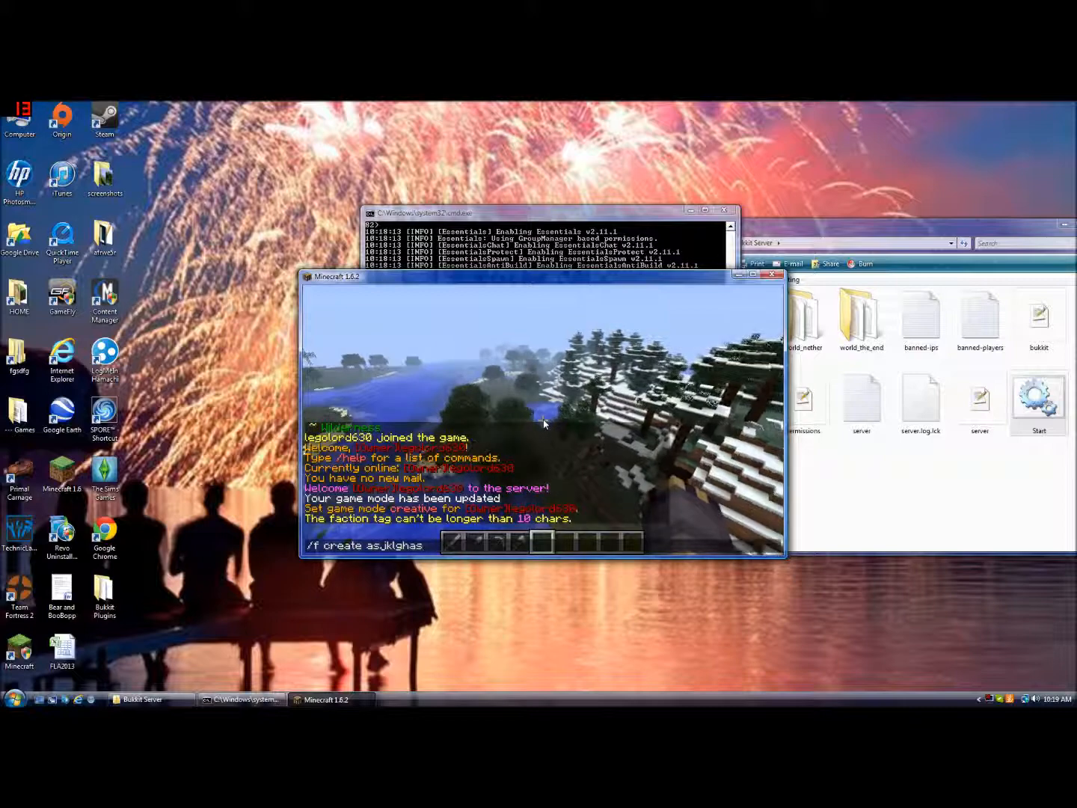
pyautogui.press('Return')
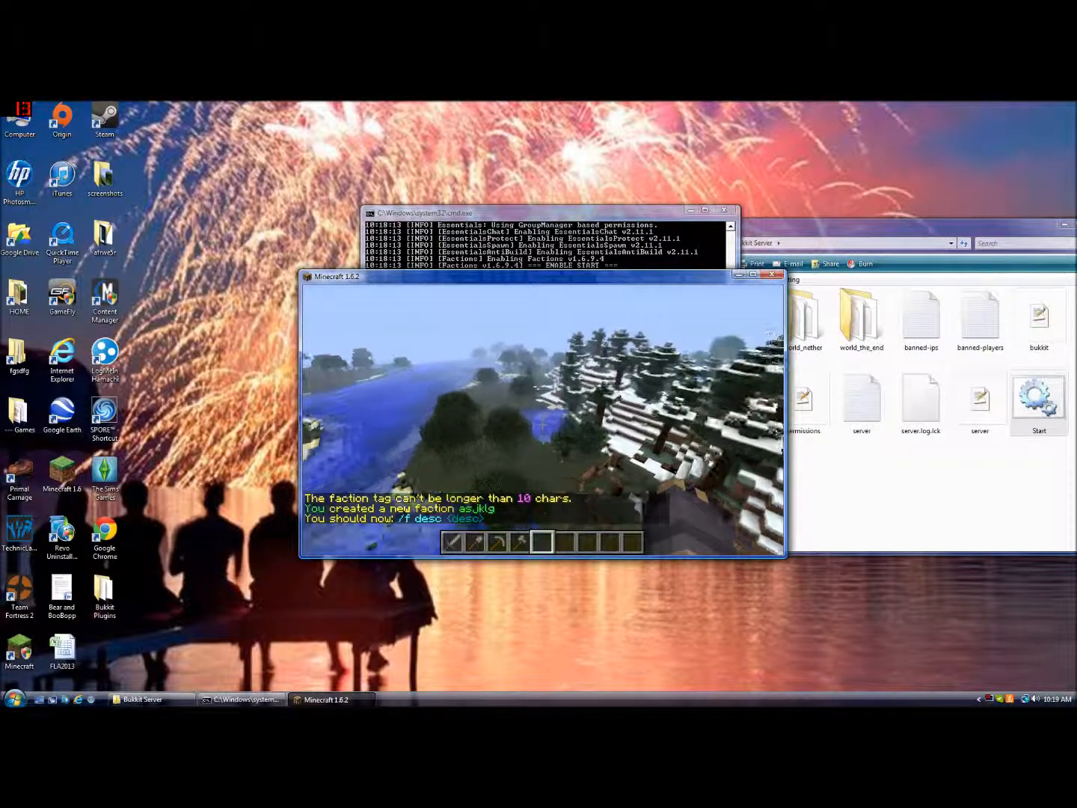
# Disband the faction with the /f disband chat command
pyautogui.press('/')
pyautogui.write('f de')
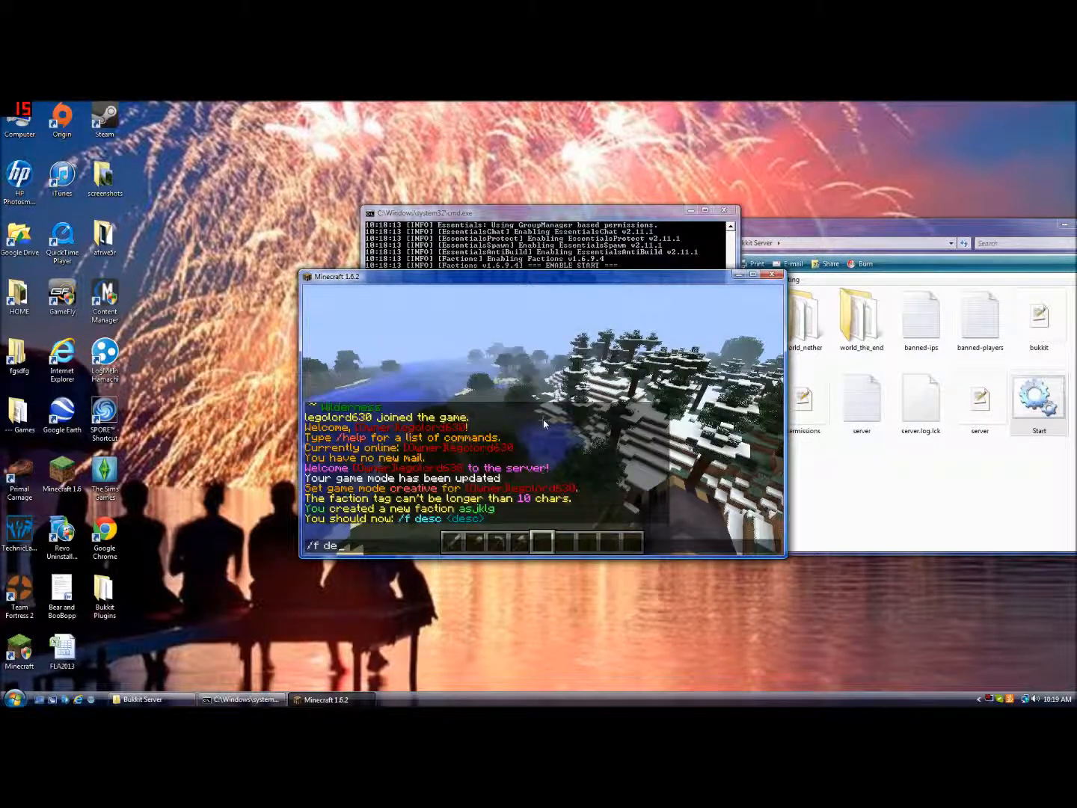
pyautogui.press('Return')
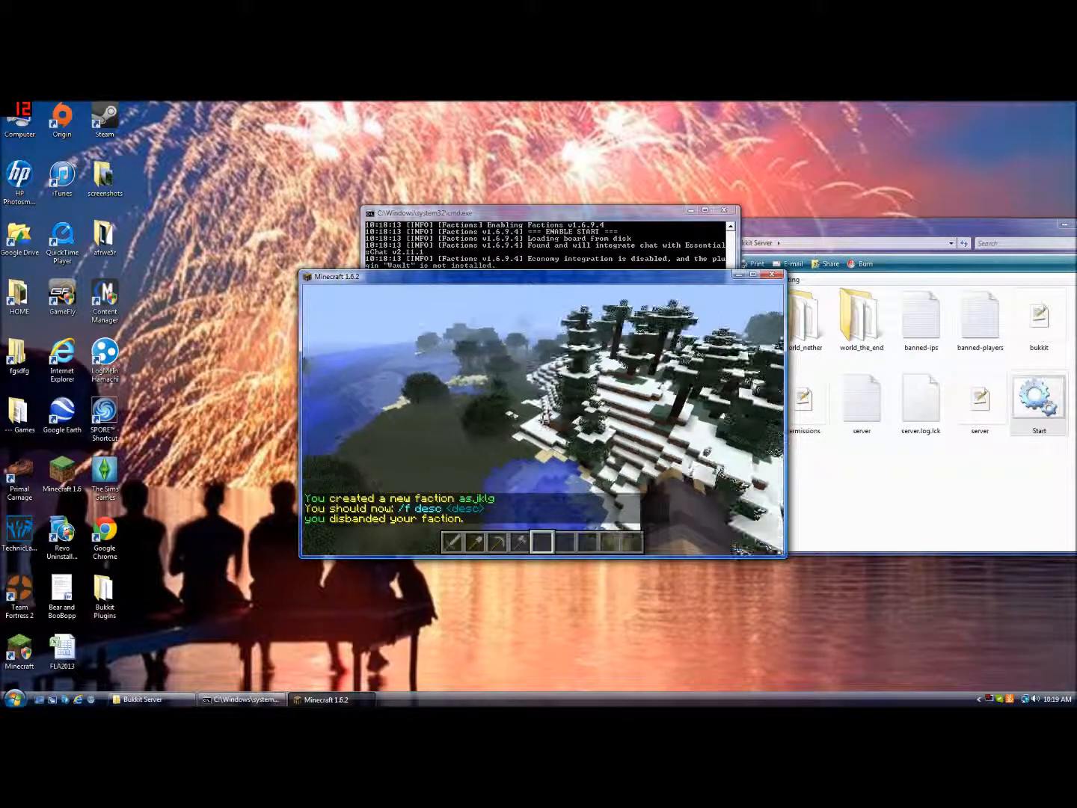
# Disguise yourself as an ender dragon with the /d enderdragon chat command, then remove the disguise with /u
pyautogui.press('/')
pyautogui.press('Escape')
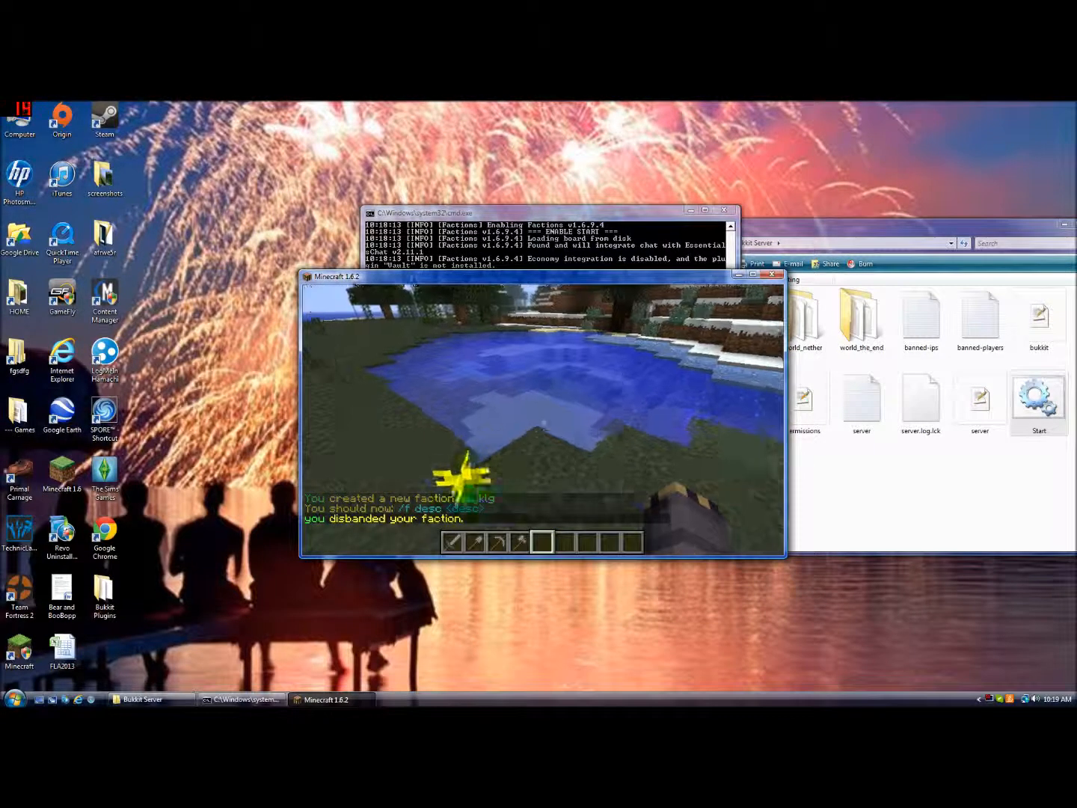
pyautogui.press('/')
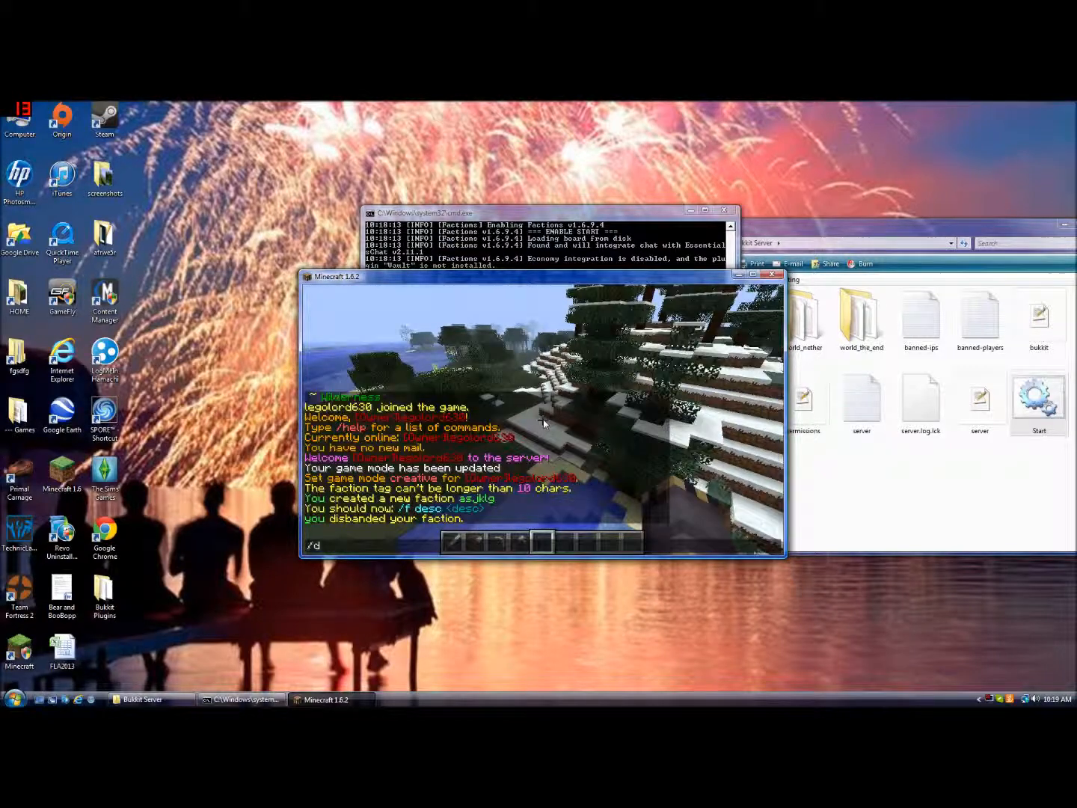
pyautogui.write('de')
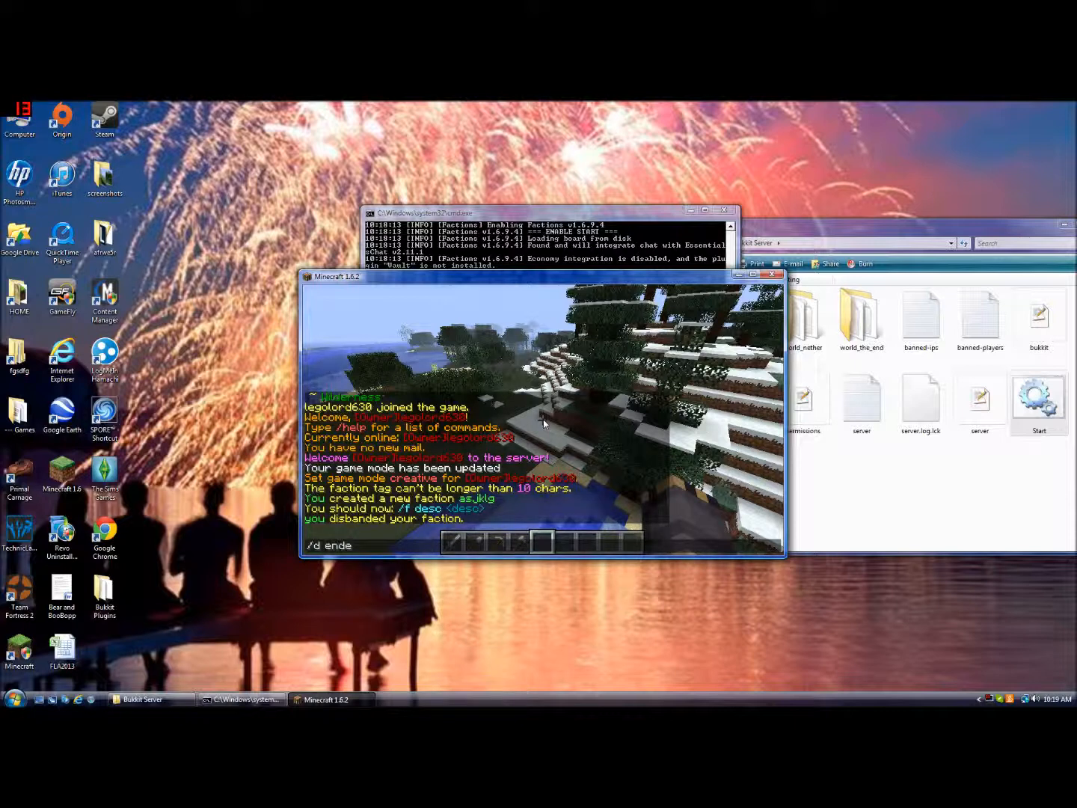
pyautogui.write('nderdragon')
pyautogui.press('Return')
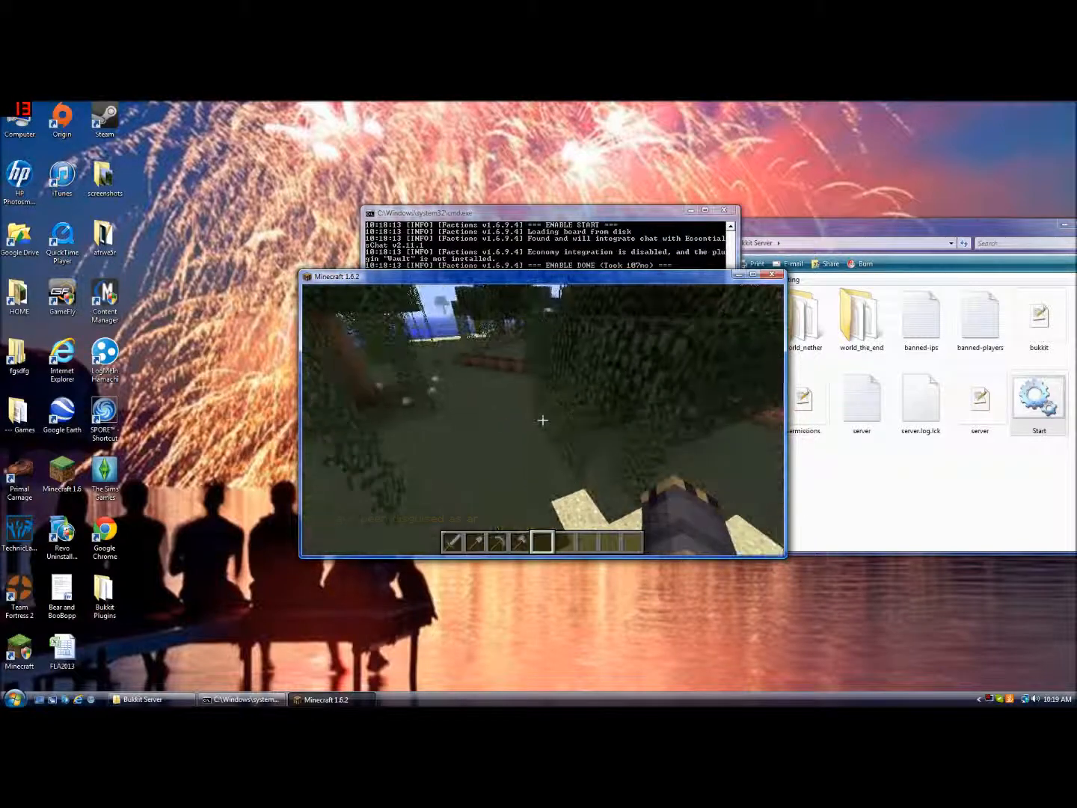
pyautogui.write('u')
pyautogui.press('Return')
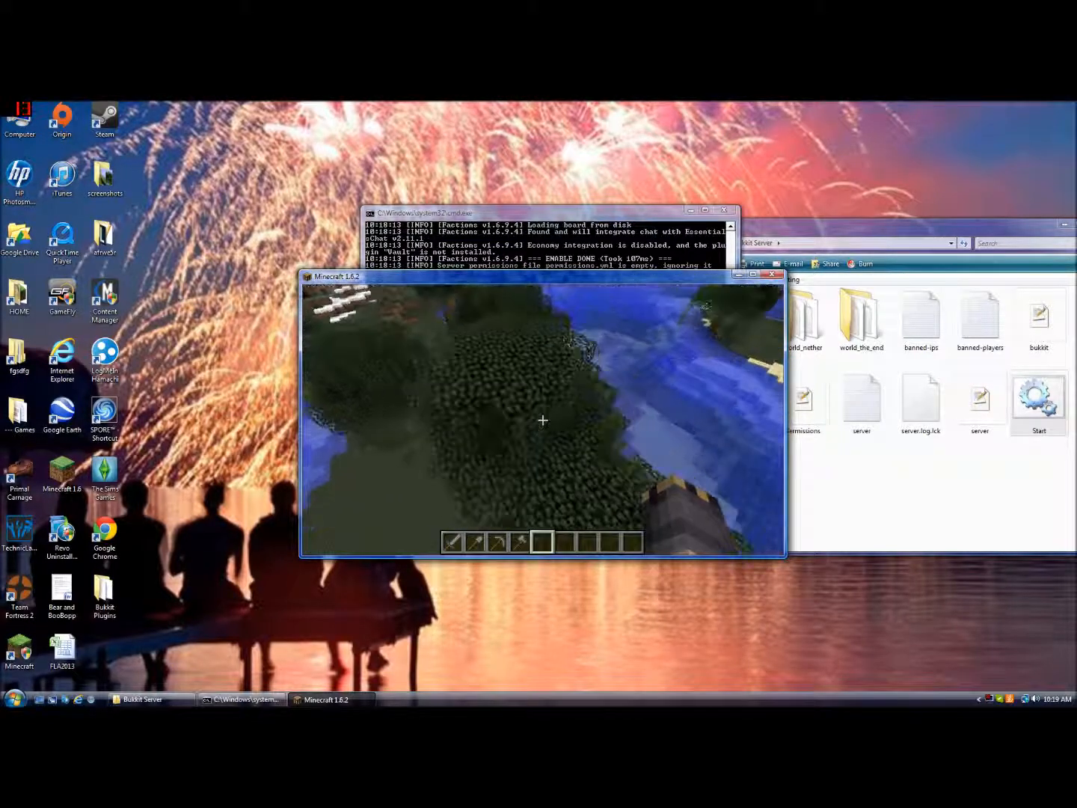
pyautogui.click(543, 421)
pyautogui.click(542, 421)
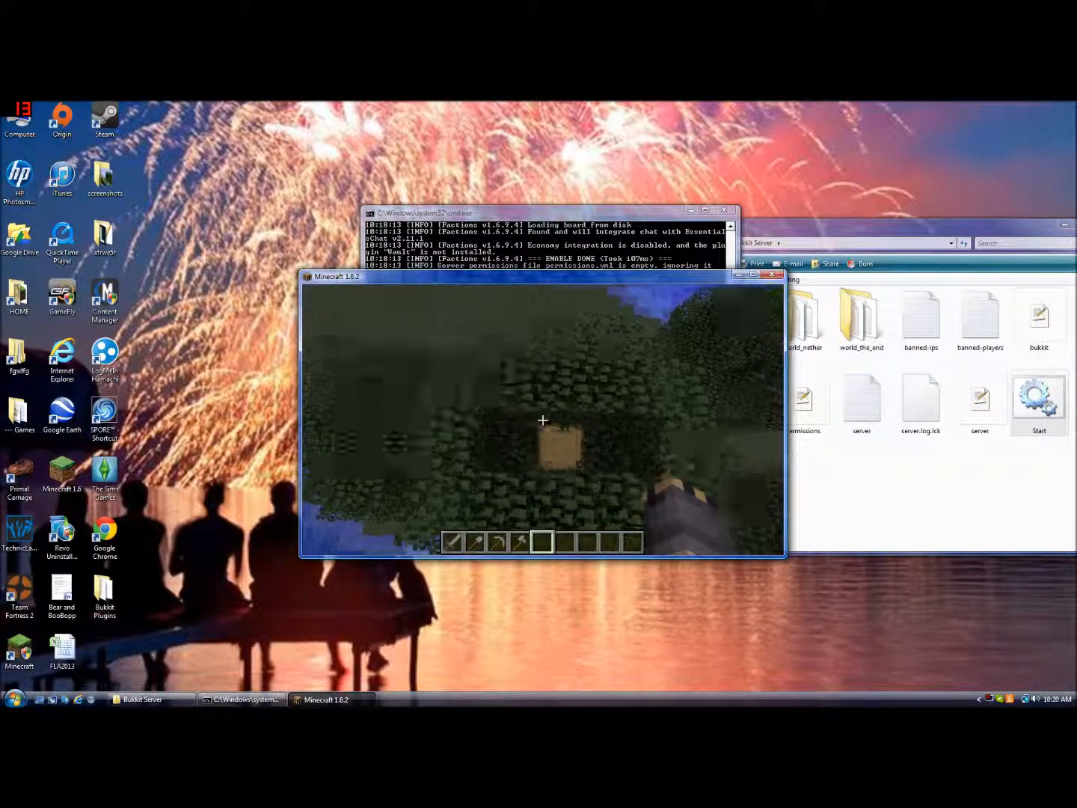
pyautogui.click(543, 421)
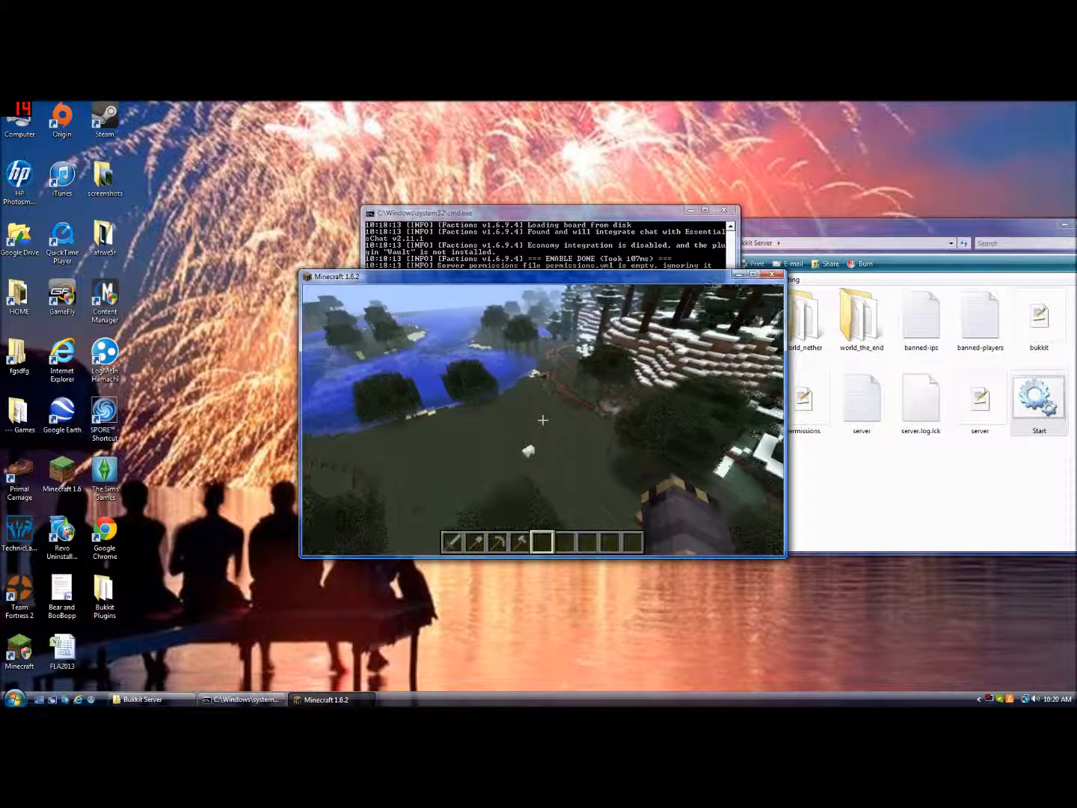
# Shut down the server with the /stop chat command
pyautogui.press('/')
pyautogui.write('stop')
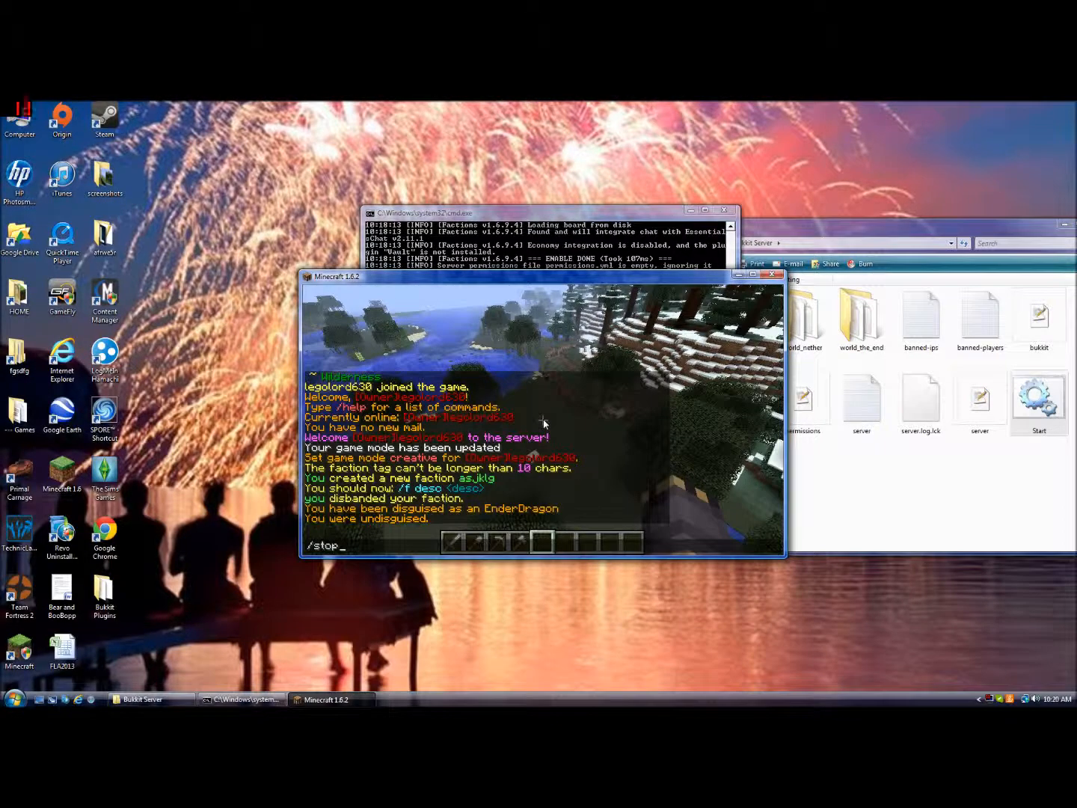
pyautogui.press('Return')
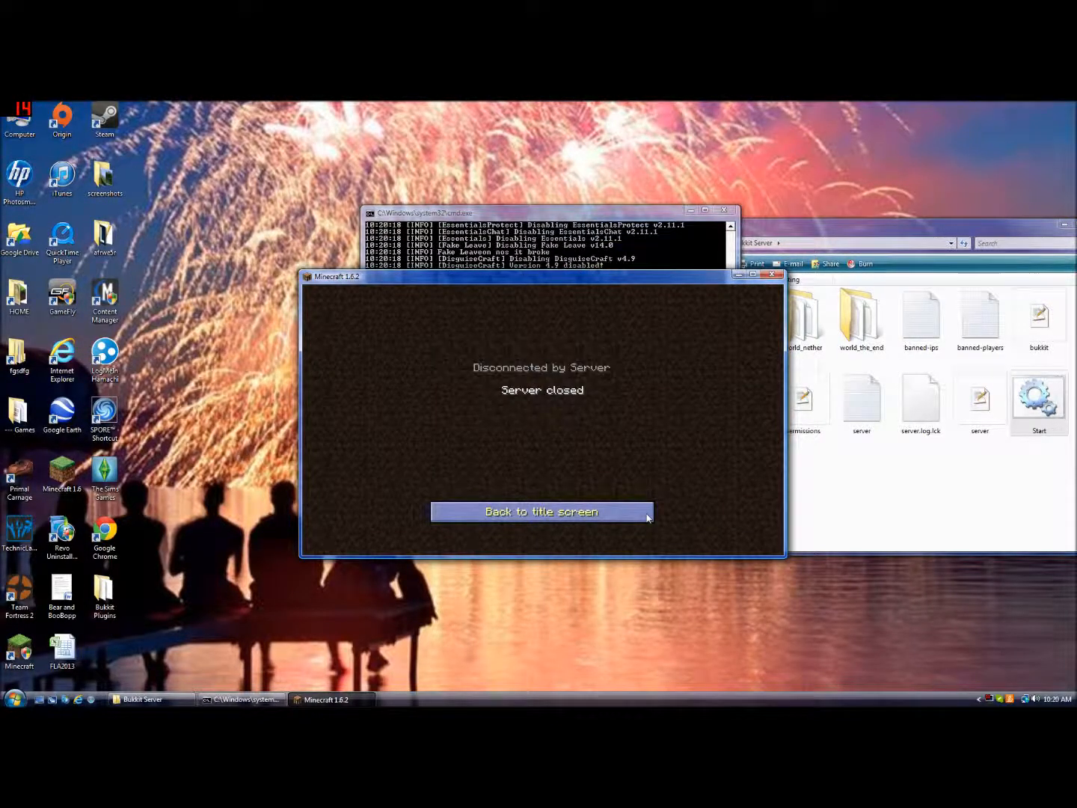
# Return to the title screen, quit Minecraft, and close the server console
pyautogui.click(642, 510)
pyautogui.click(662, 528)
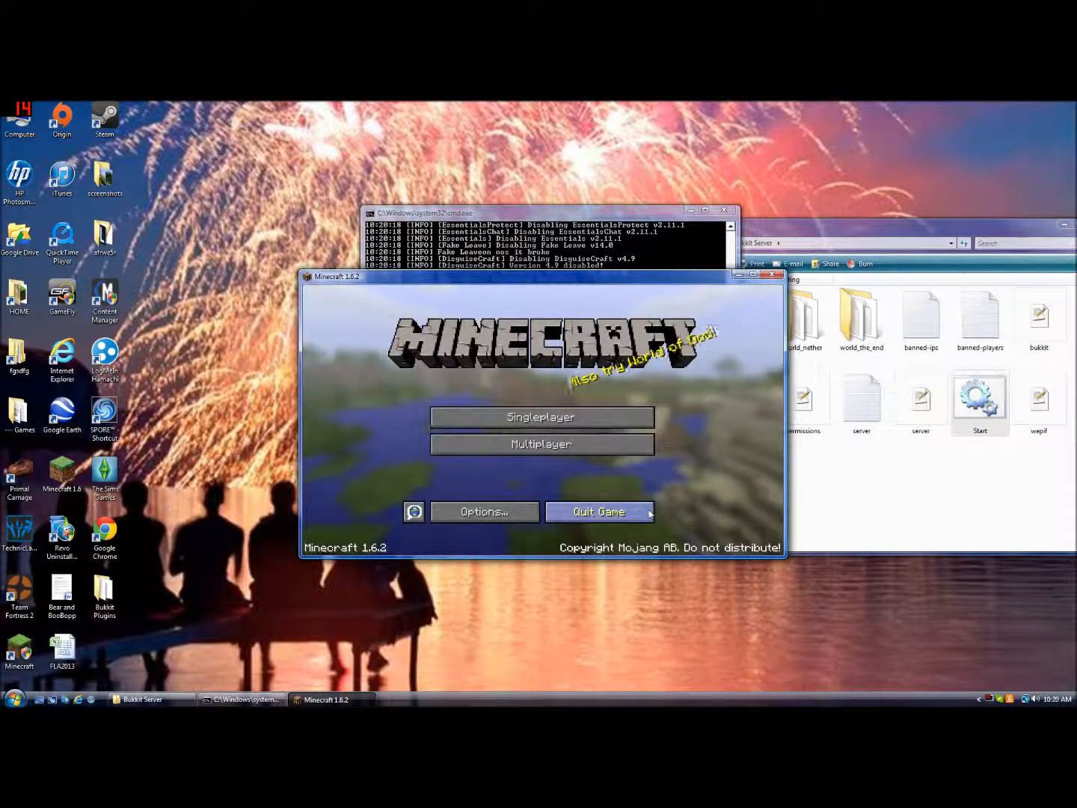
pyautogui.click(651, 515)
pyautogui.press('Return')
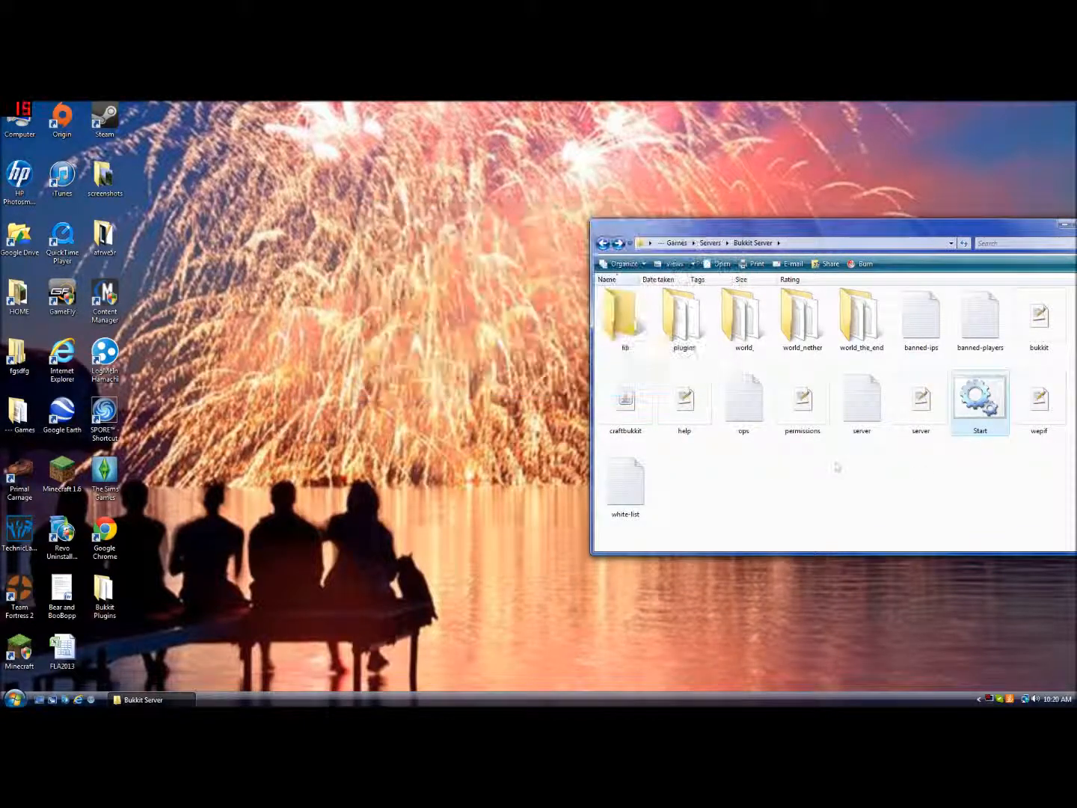